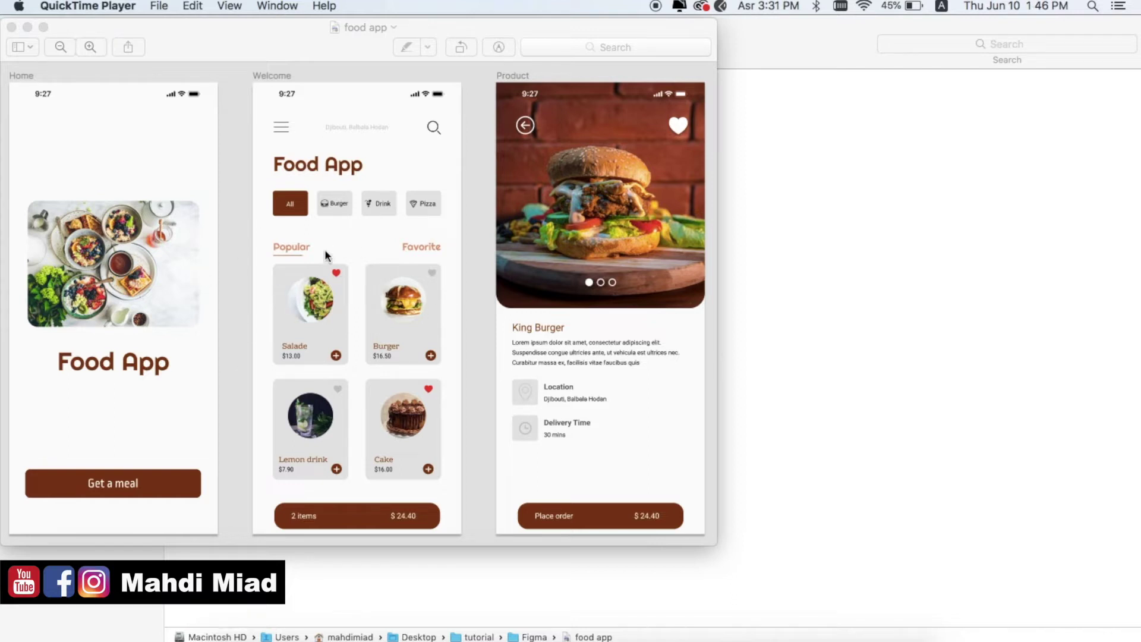
In Preview, mark out the Salade card and the Product burger photo in the mockup image
left_click(309, 316)
left_click_drag(236, 227, 316, 360)
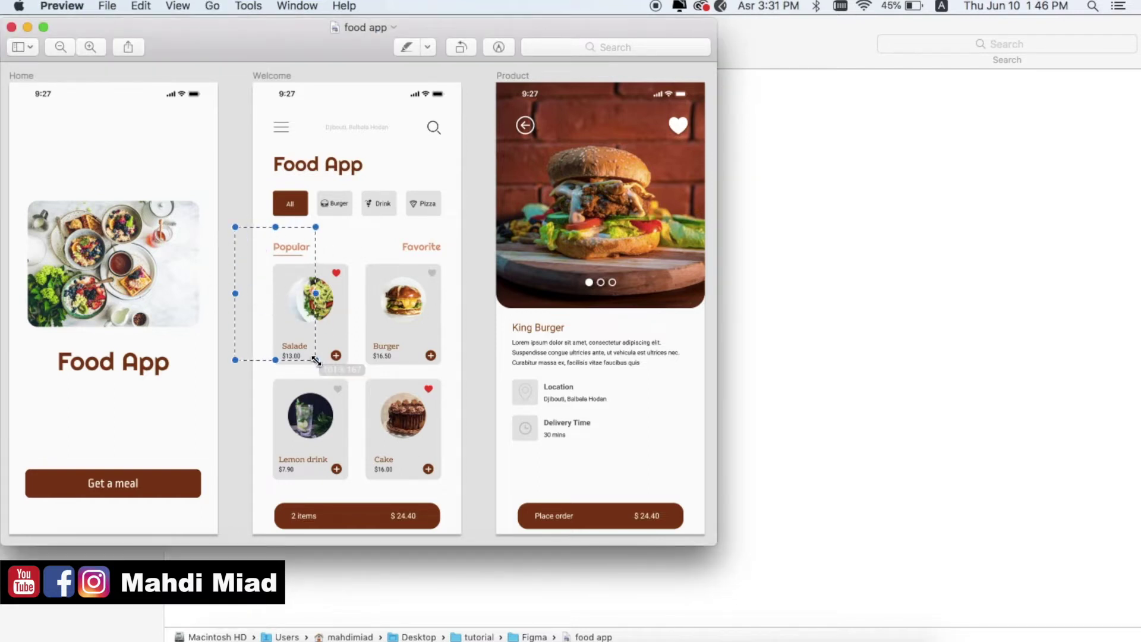
left_click_drag(499, 151, 694, 394)
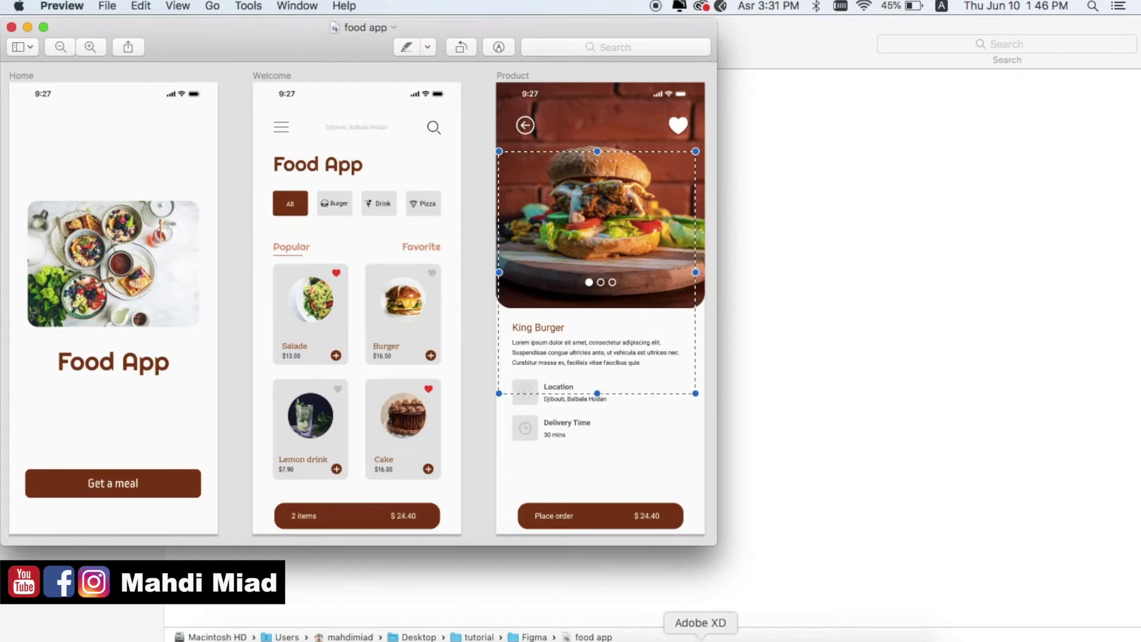
Dismiss the Adobe XD start window and return to the Figma file in Chrome
left_click(701, 639)
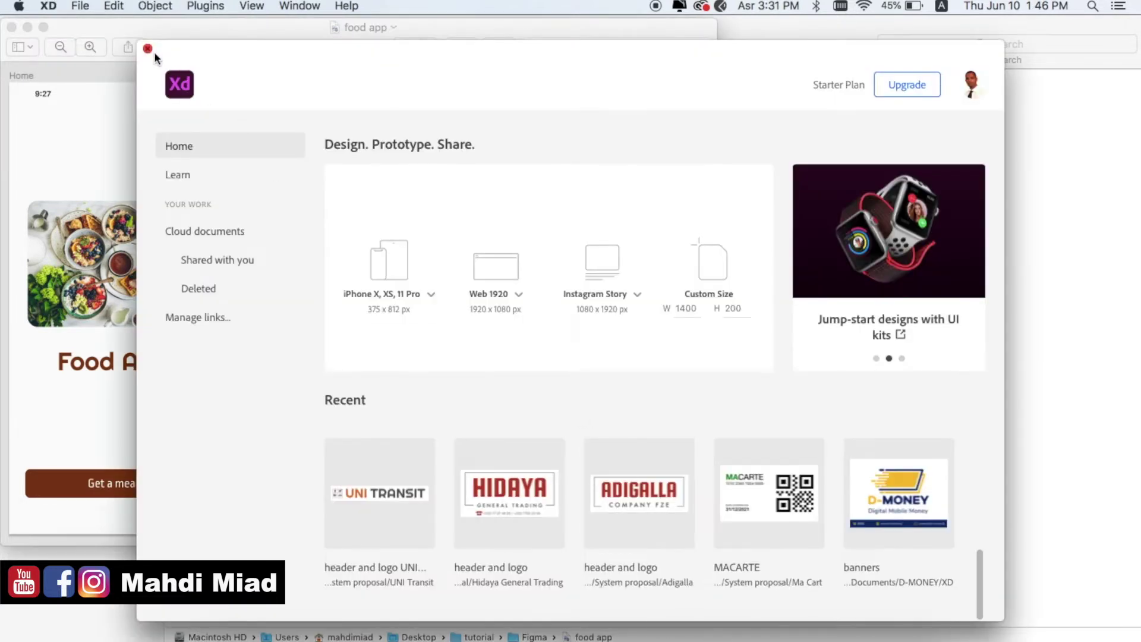
left_click(148, 48)
left_click(299, 635)
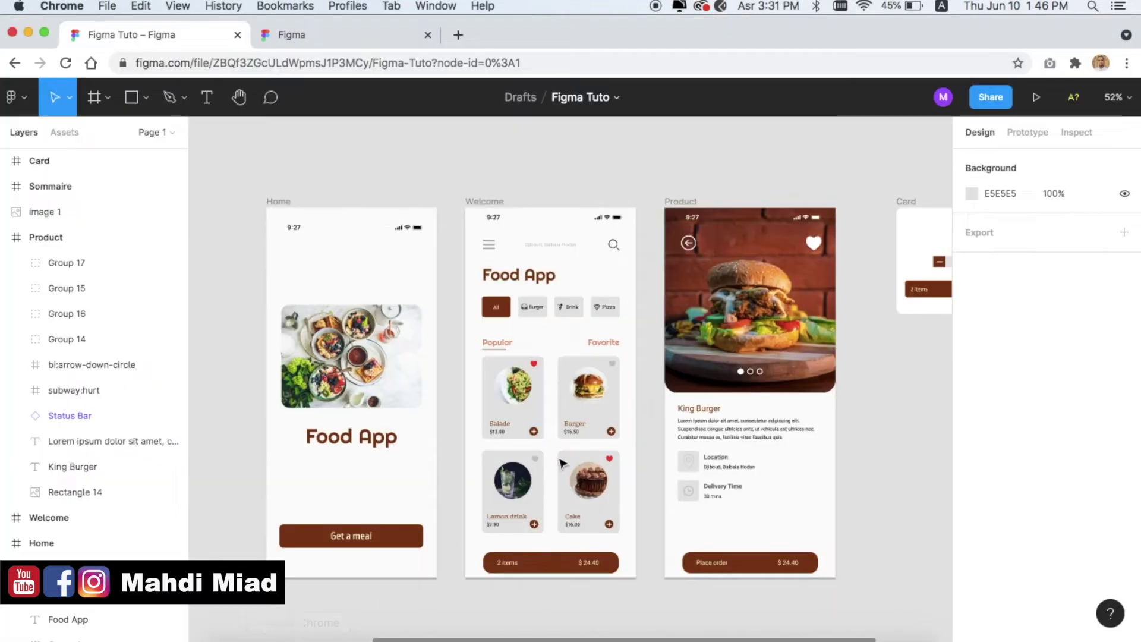
scroll(523, 455, "right", 2)
scroll(523, 456, "down", 1)
scroll(351, 387, "up", 1)
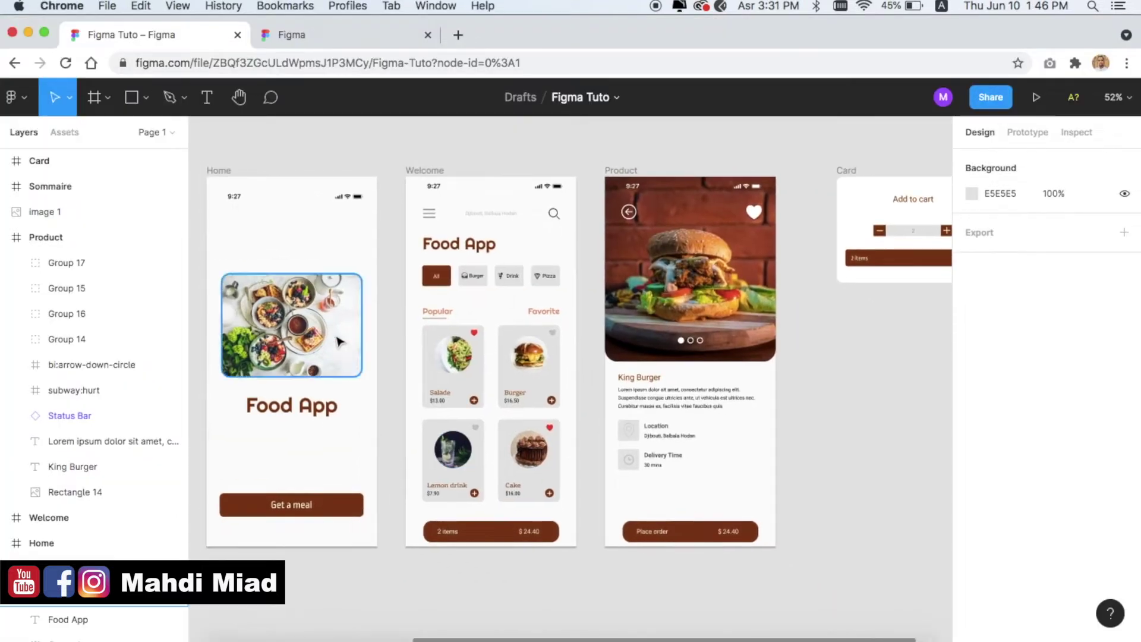
scroll(333, 336, "left", 1)
left_click(244, 211)
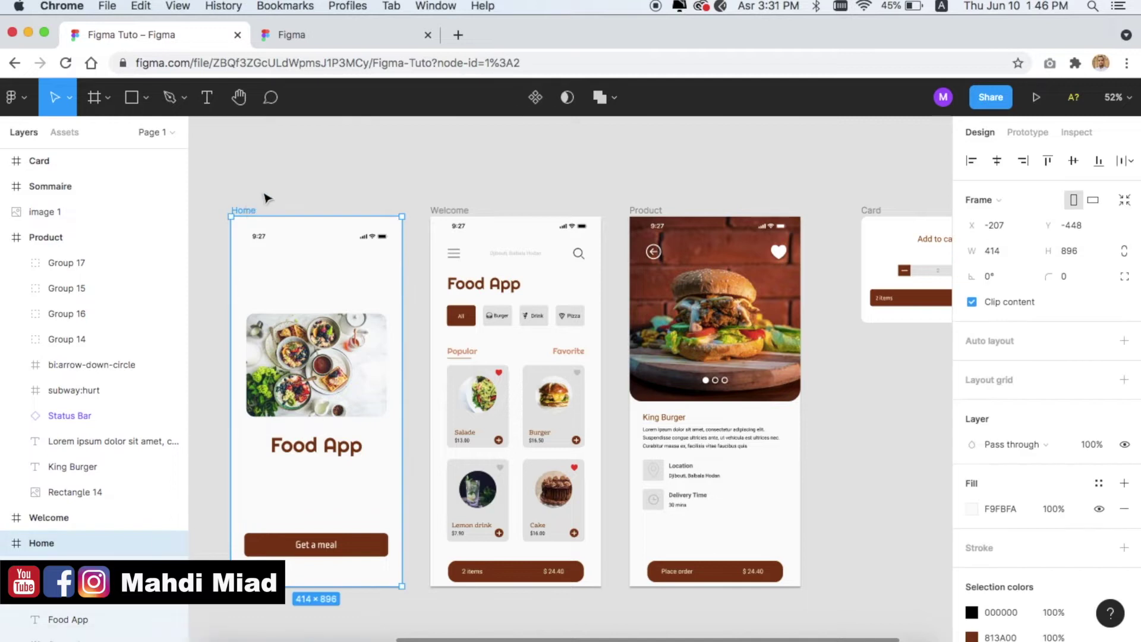
left_click(268, 194)
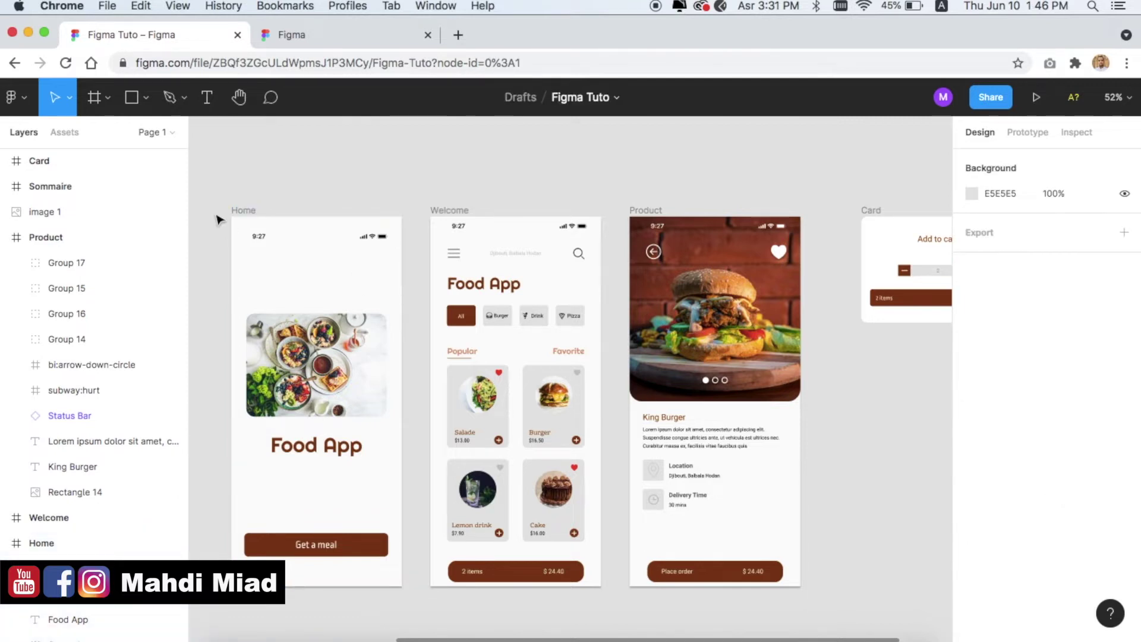
scroll(208, 214, "up", 1)
left_click(148, 63)
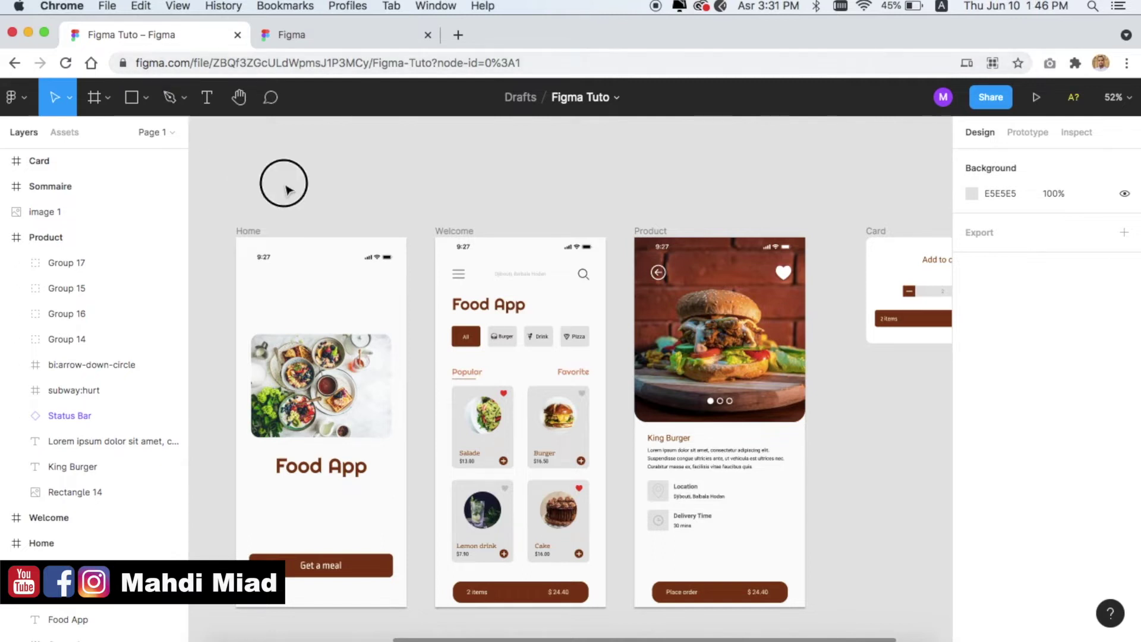
scroll(287, 189, "up", 1)
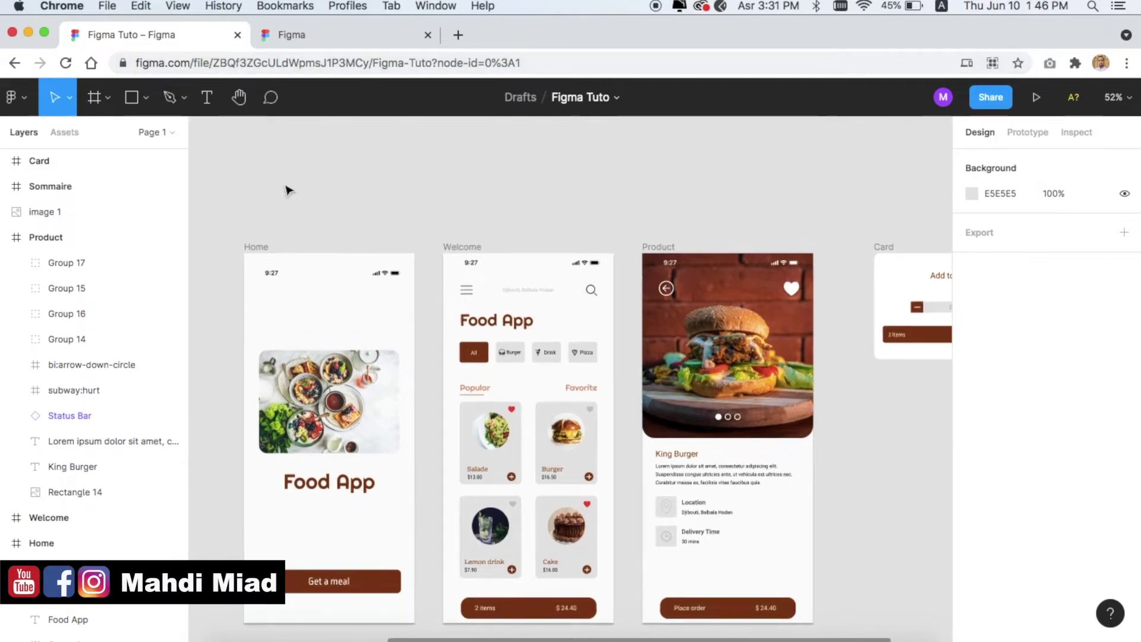
scroll(287, 189, "down", 3)
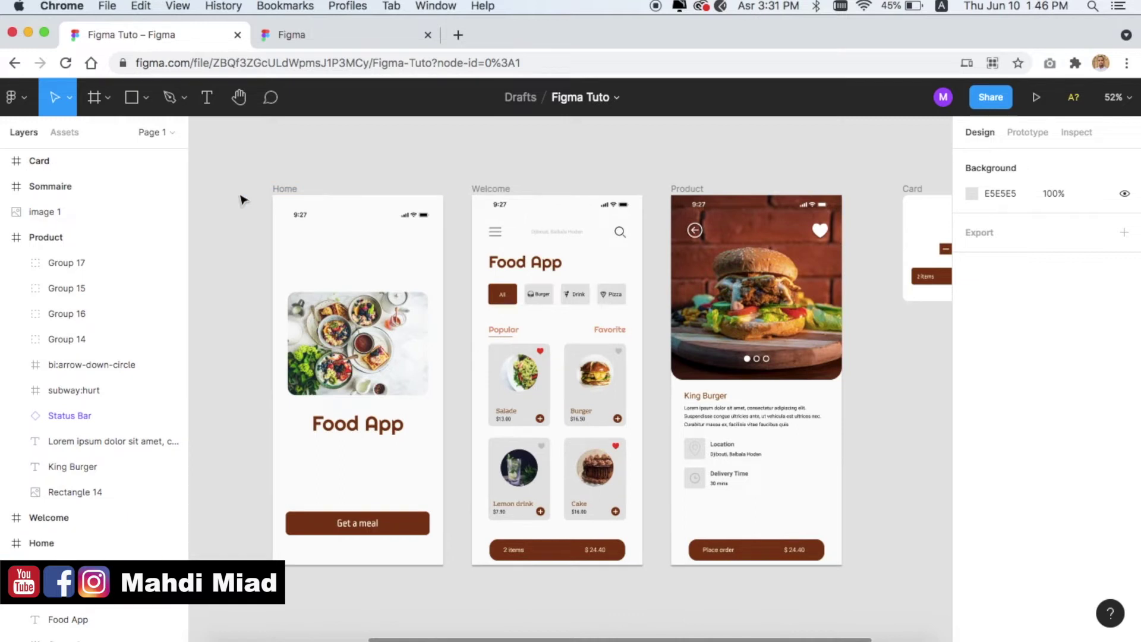
scroll(242, 199, "up", 1)
left_click(293, 212)
left_click(253, 216)
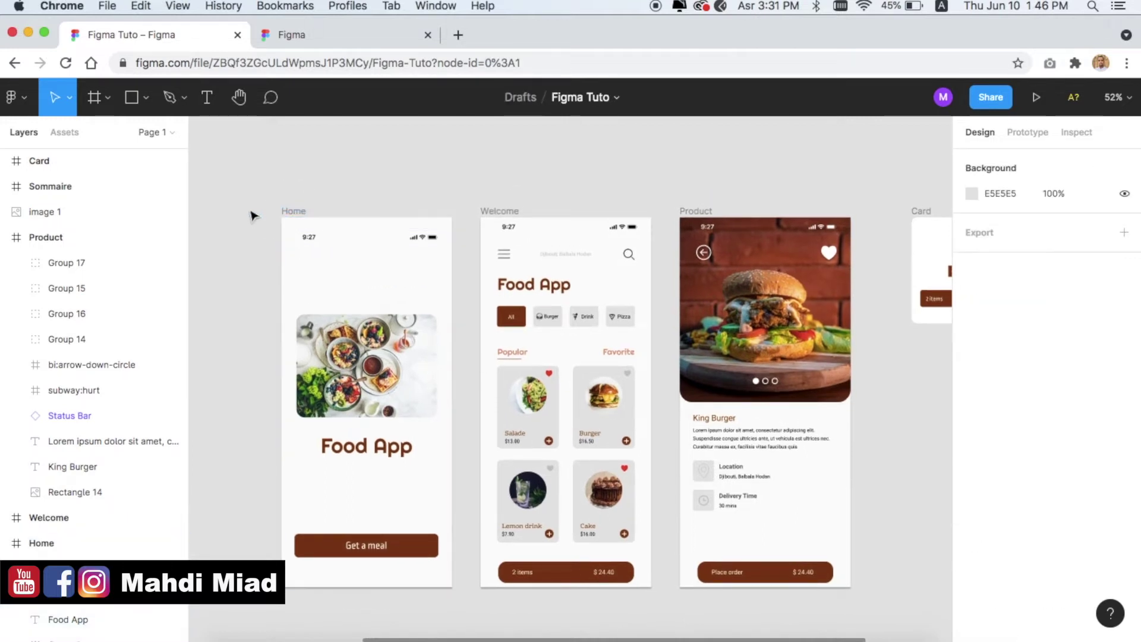
scroll(256, 245, "up", 1)
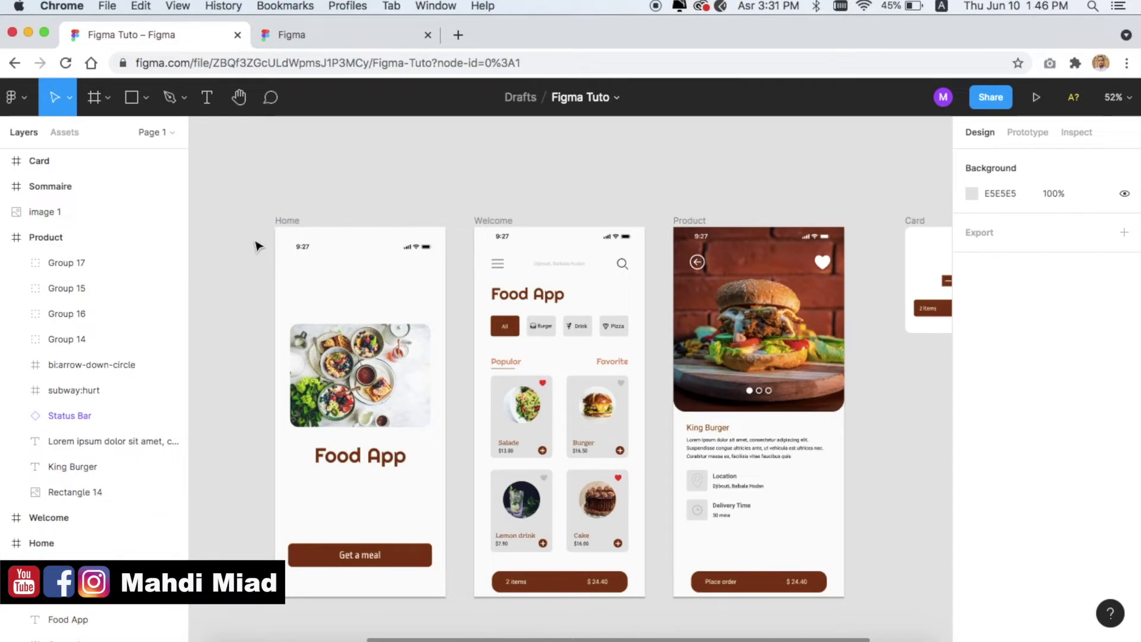
left_click(287, 221)
scroll(297, 312, "down", 2)
left_click(263, 311)
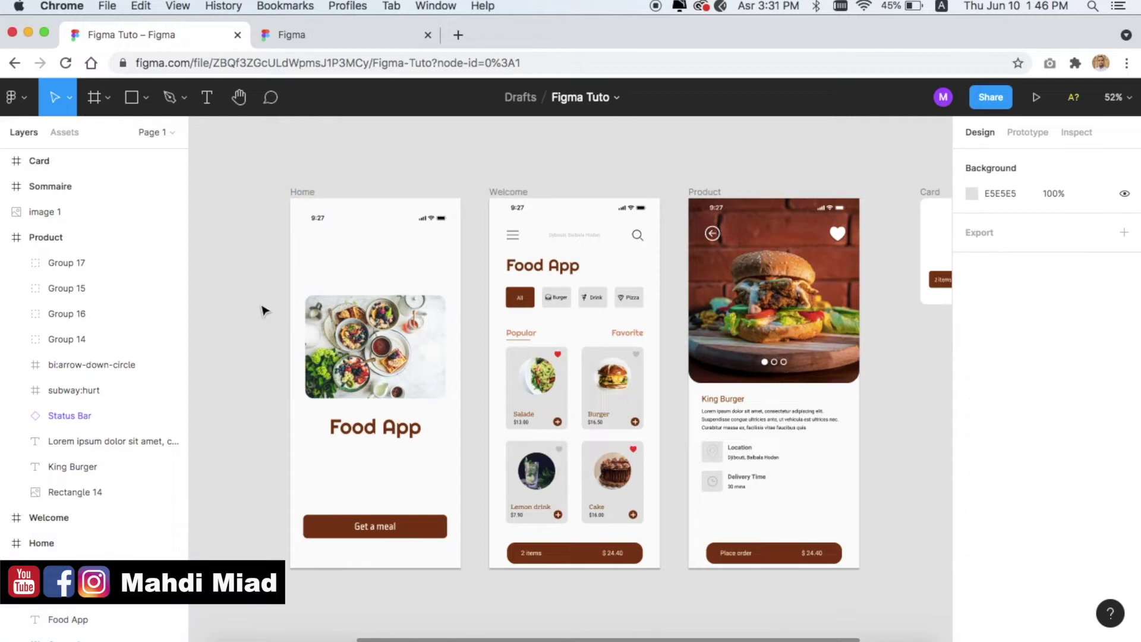
left_click(322, 221)
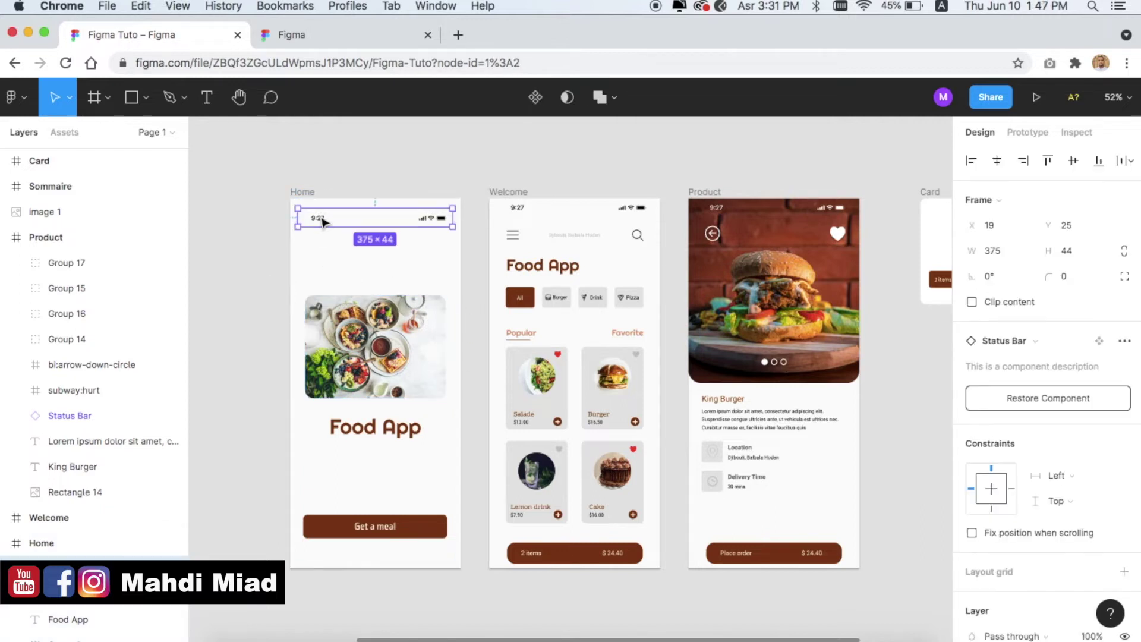
scroll(332, 238, "up", 2)
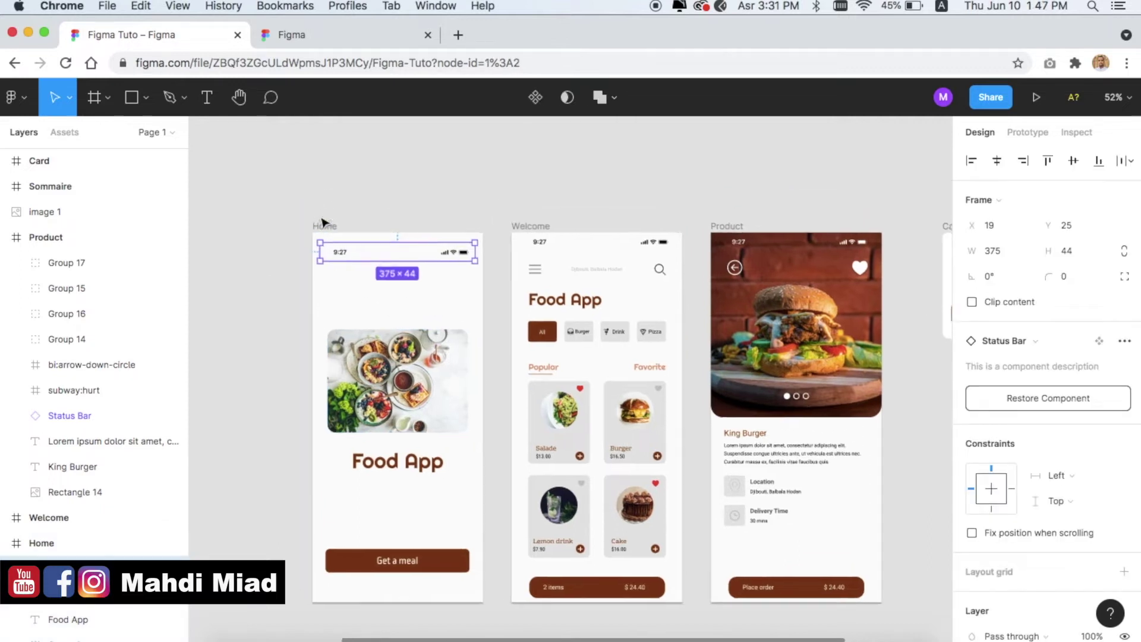
right_click(344, 255)
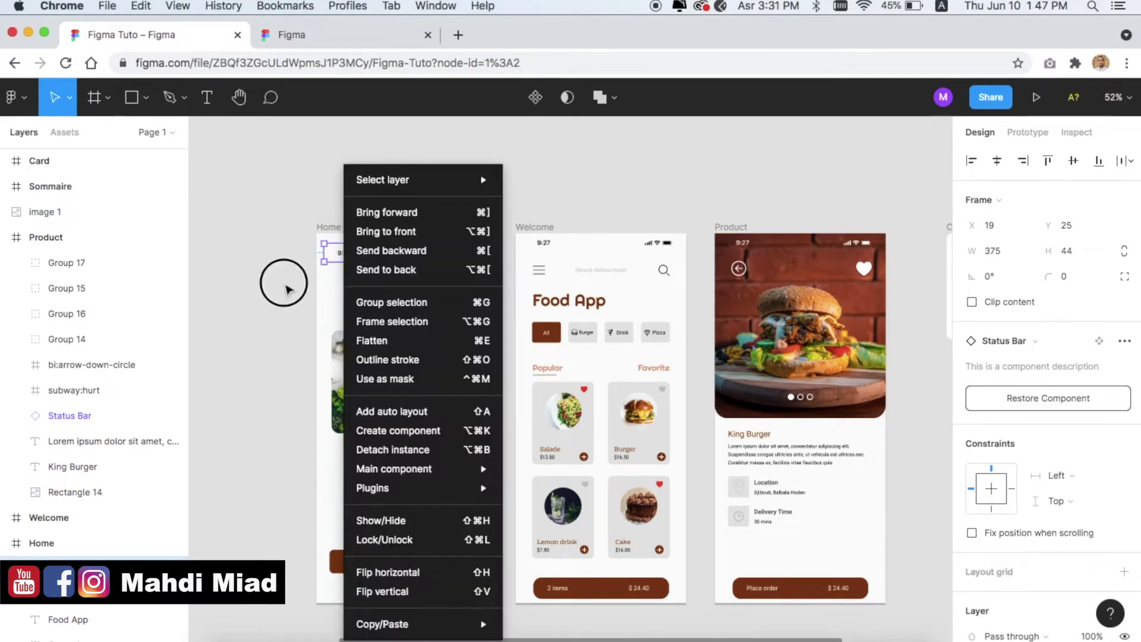
left_click(286, 288)
scroll(319, 265, "up", 5)
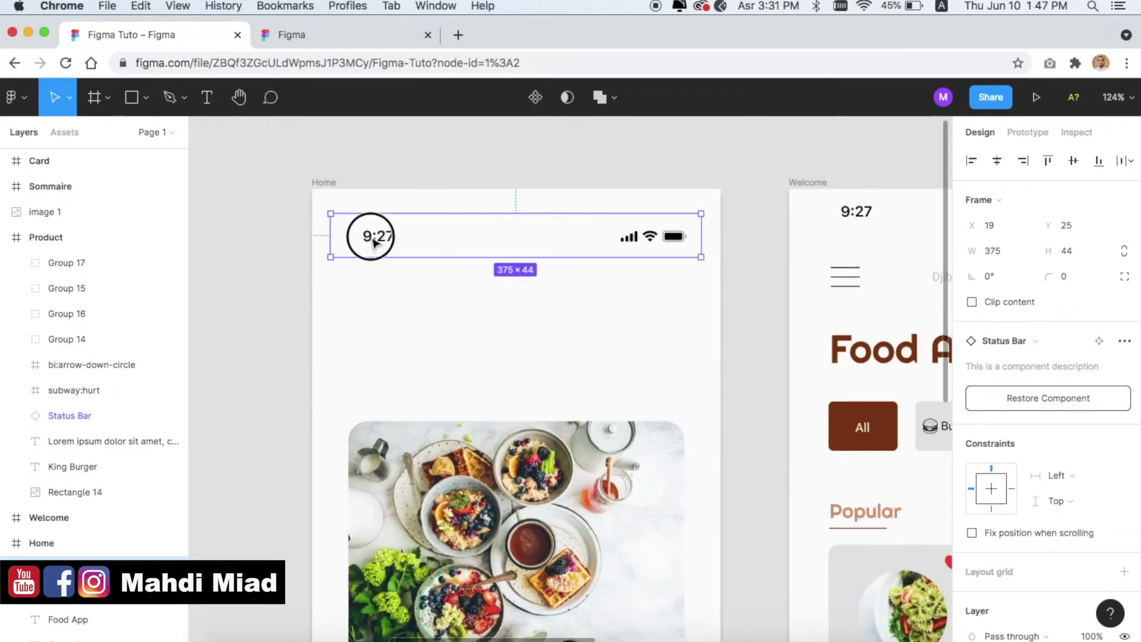
double_click(373, 241)
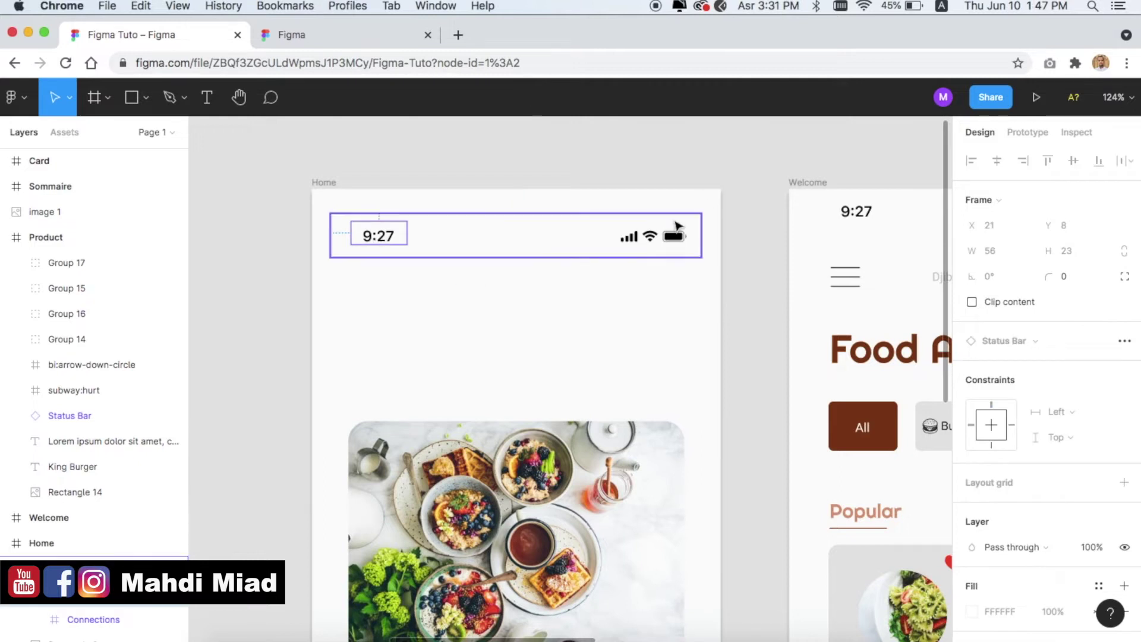
double_click(678, 240)
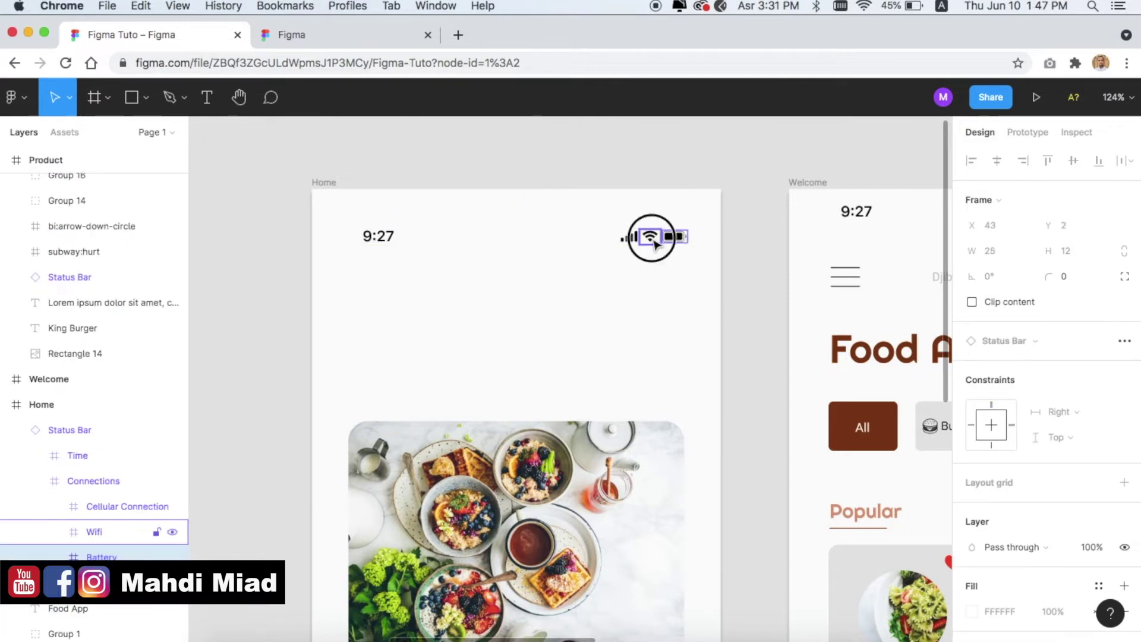
double_click(652, 238)
left_click(738, 300)
left_click(636, 243)
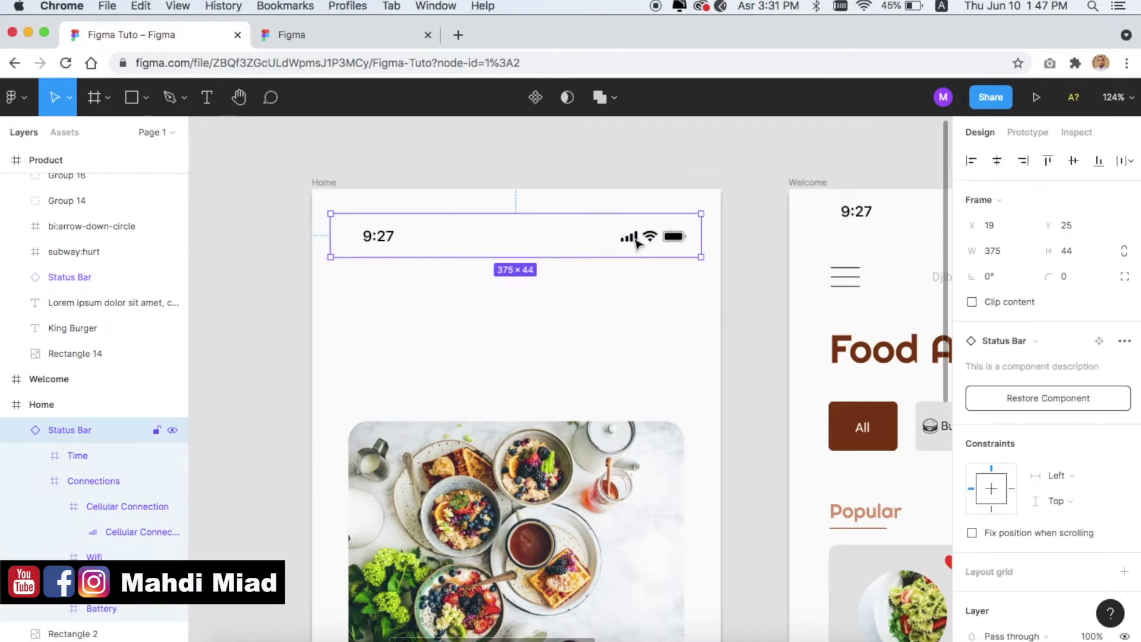
scroll(608, 388, "down", 2)
scroll(606, 389, "down", 5)
scroll(602, 390, "down", 3)
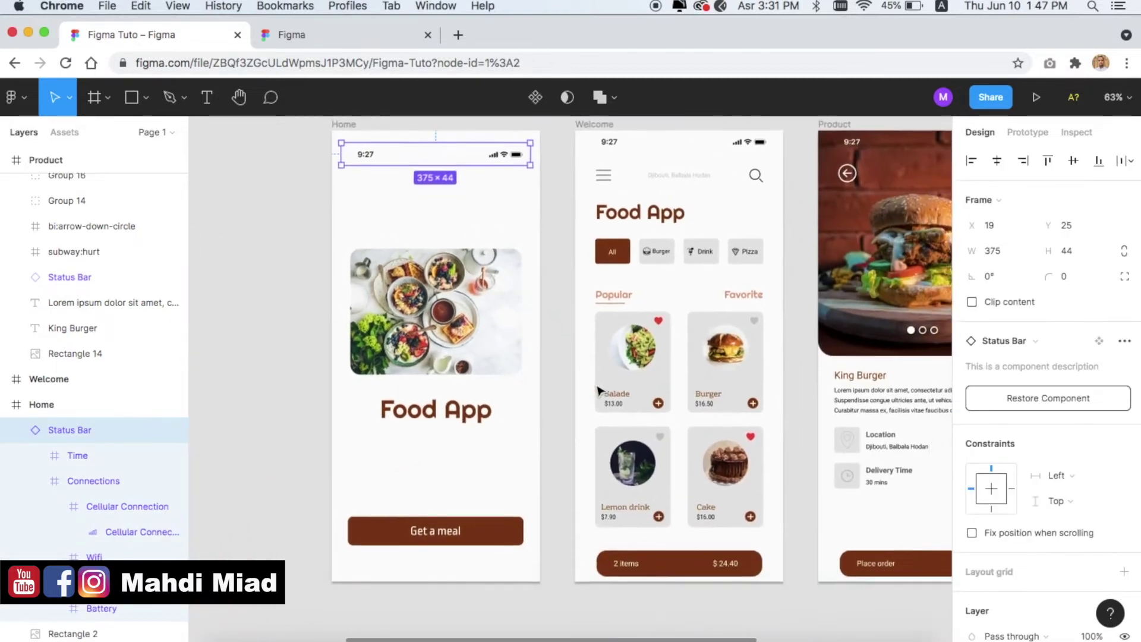
scroll(599, 390, "down", 2)
left_click(378, 328)
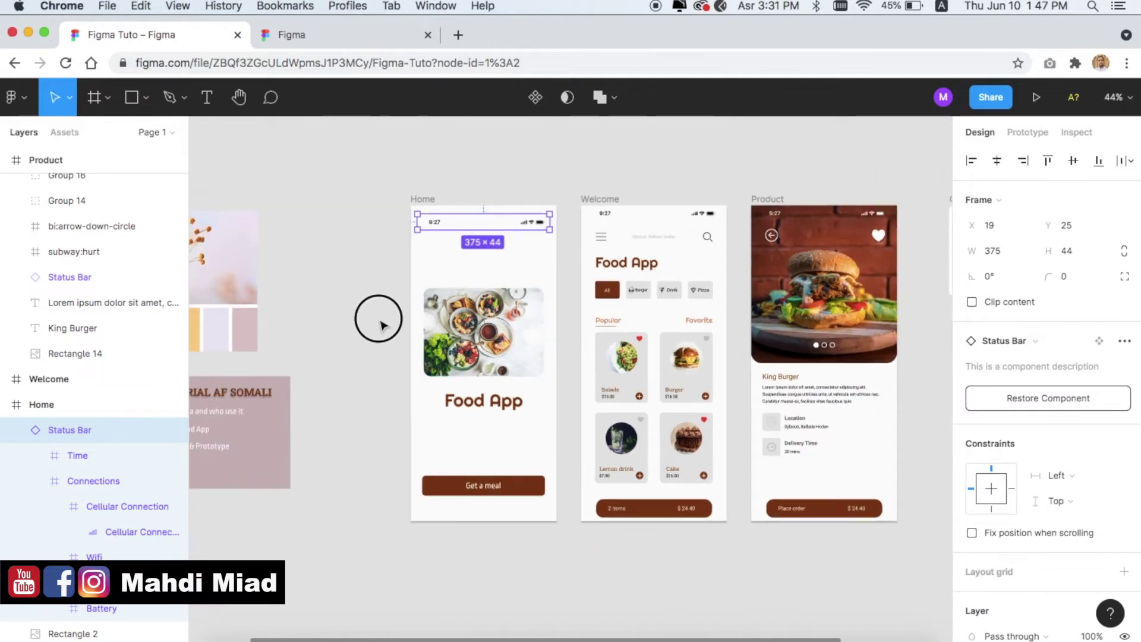
left_click(426, 204)
scroll(475, 238, "right", 3)
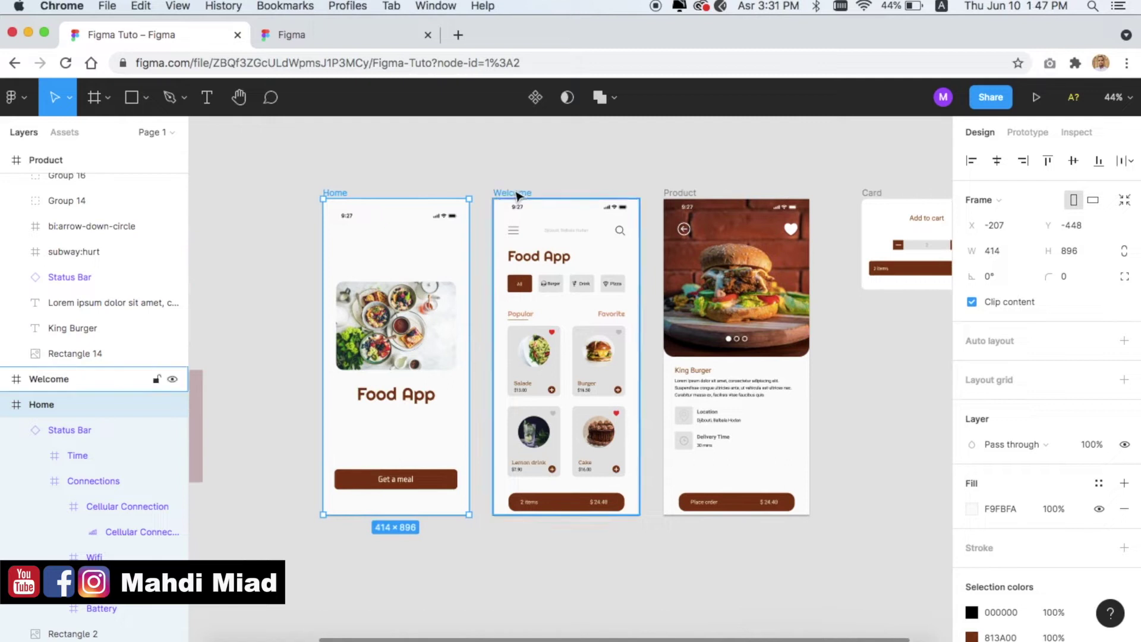
left_click(516, 194)
scroll(493, 280, "right", 2)
scroll(493, 279, "up", 1)
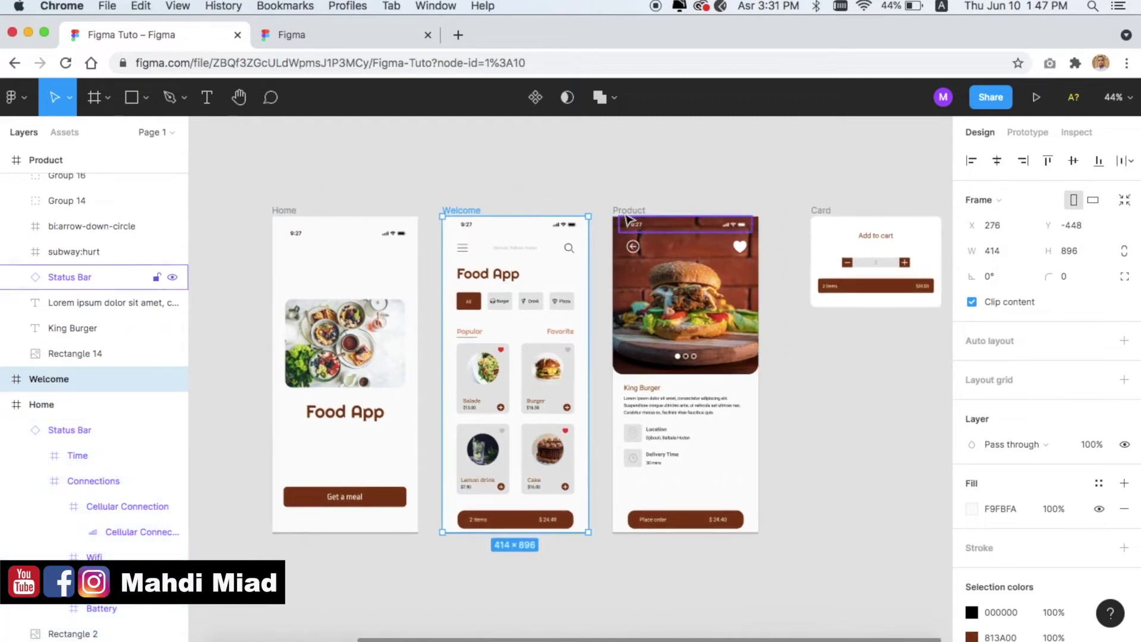
left_click(396, 559)
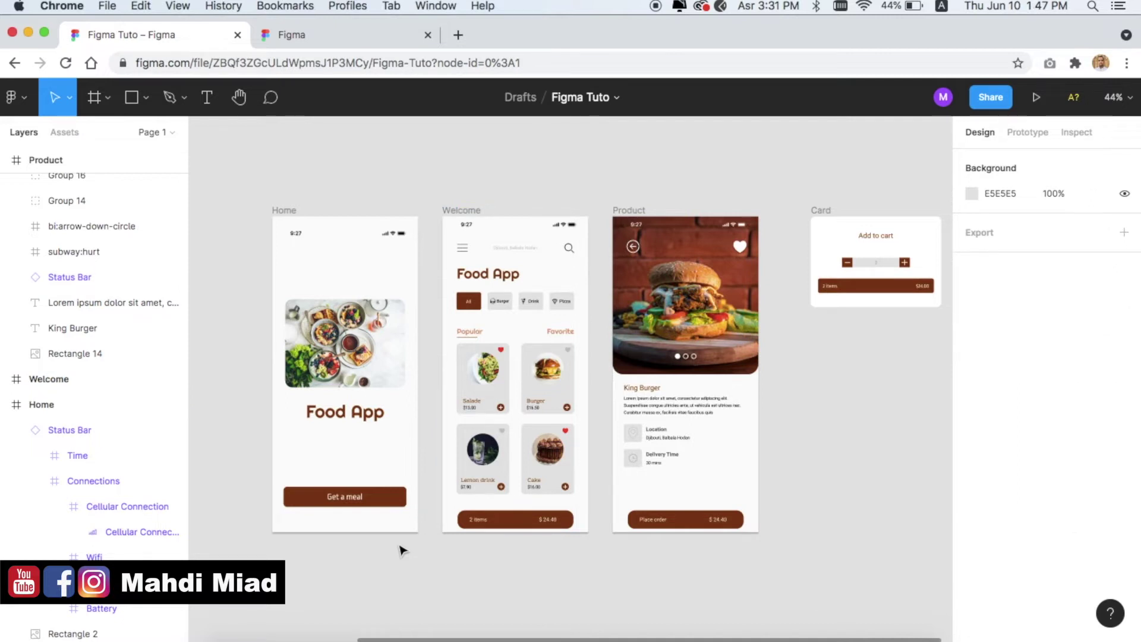
scroll(365, 416, "up", 2)
scroll(364, 416, "up", 2)
scroll(367, 407, "up", 1)
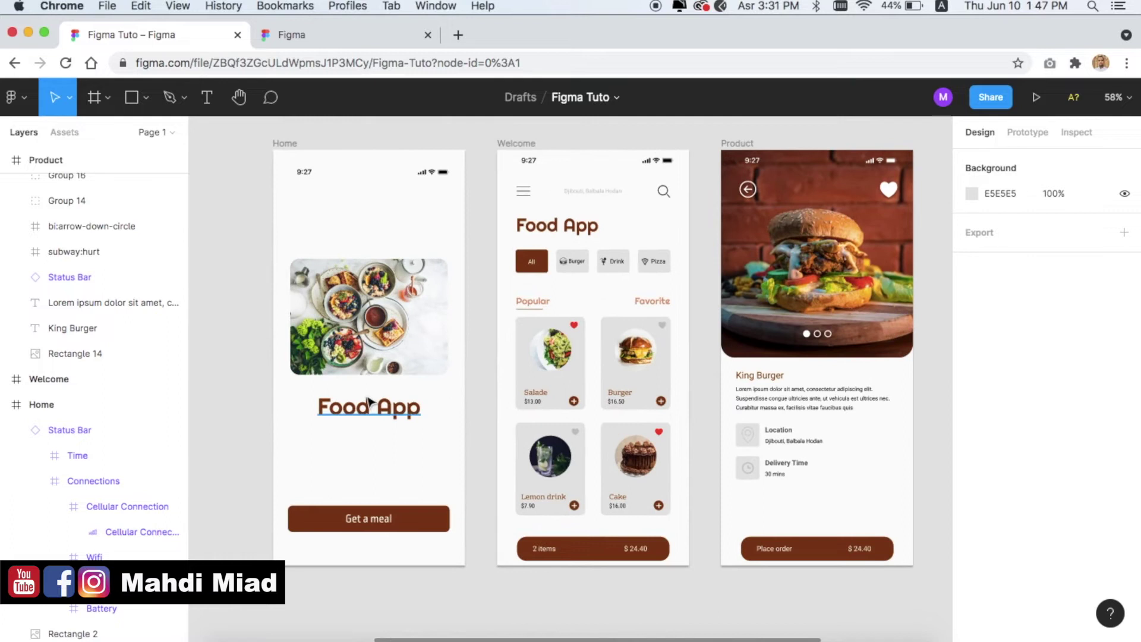
scroll(369, 402, "up", 1)
scroll(368, 402, "left", 1)
scroll(369, 403, "up", 2)
scroll(368, 402, "down", 2)
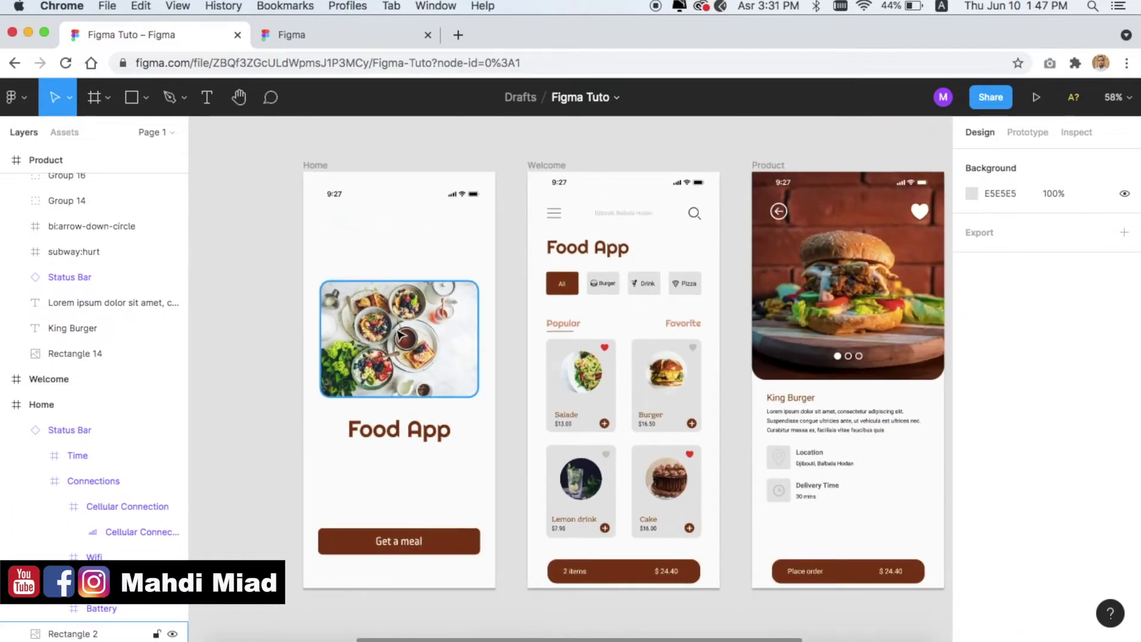
left_click(400, 335)
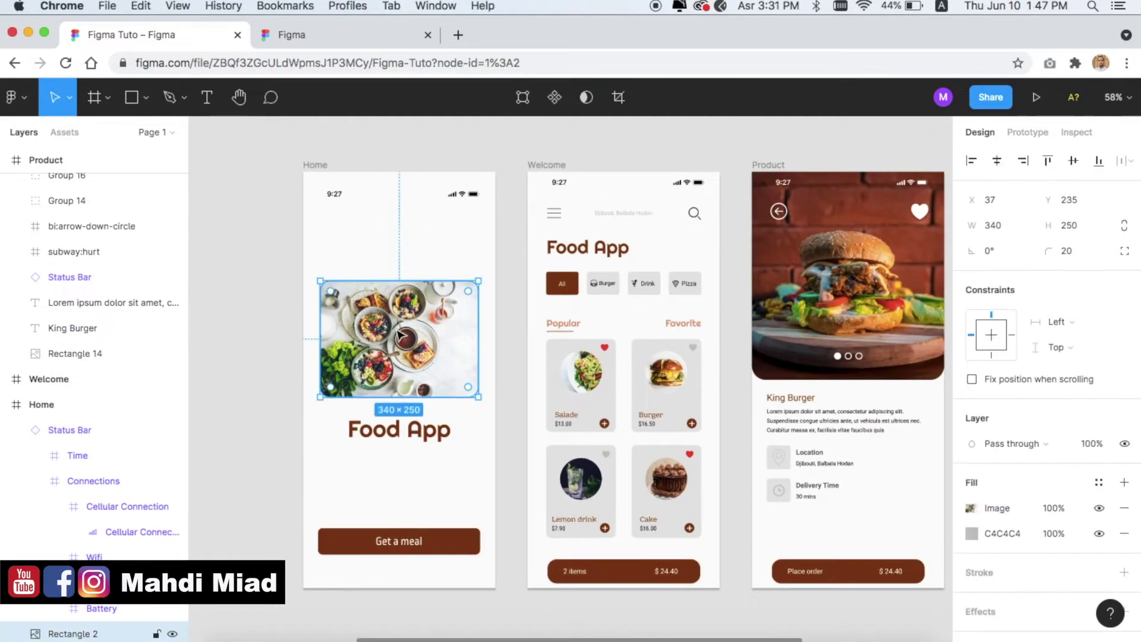
left_click(422, 429)
left_click(300, 428)
left_click(383, 535)
scroll(401, 594, "right", 3)
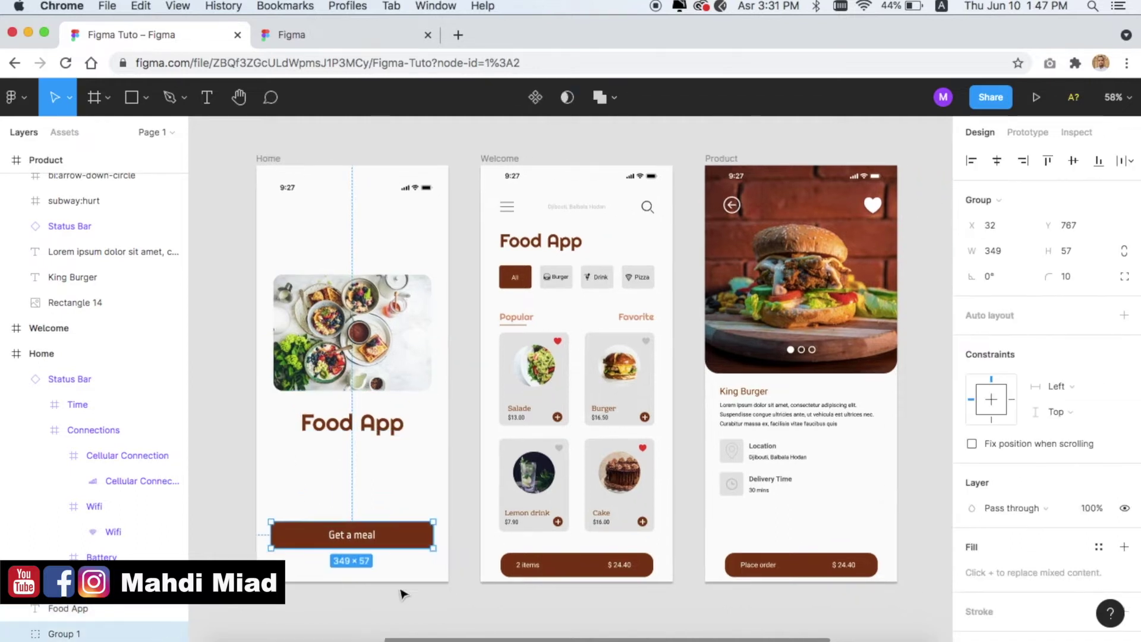
scroll(511, 315, "up", 2)
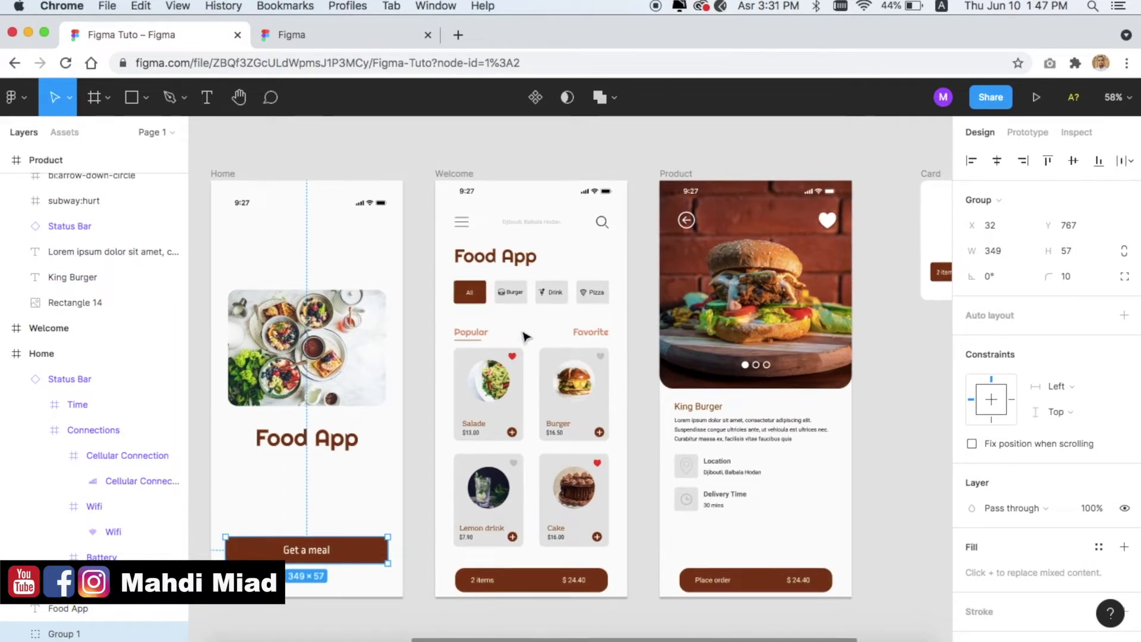
scroll(515, 307, "down", 5)
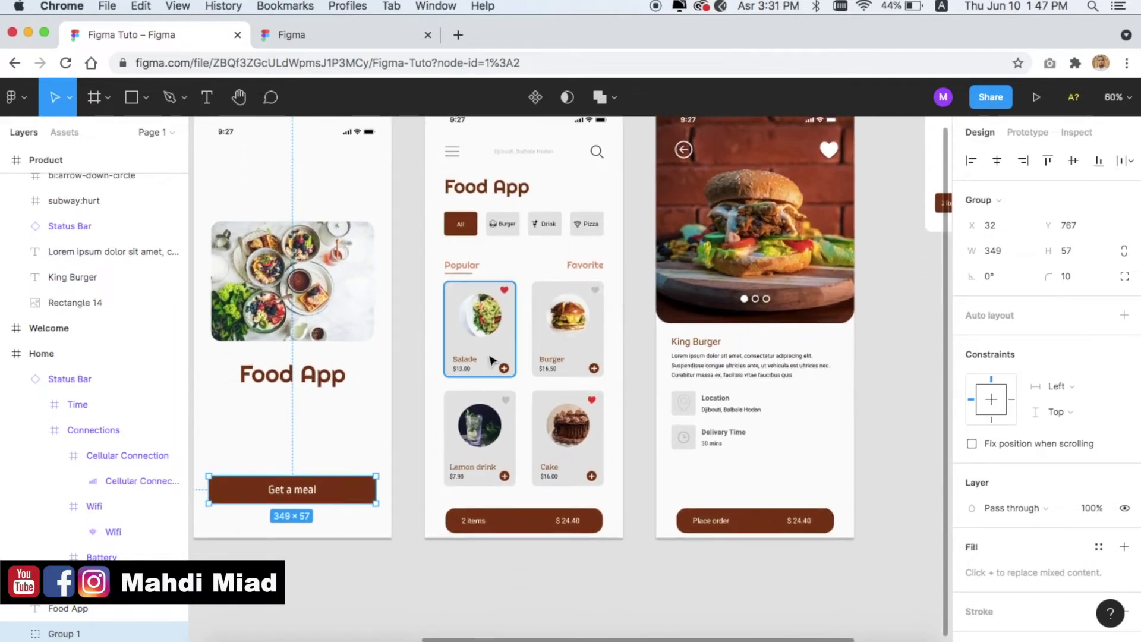
scroll(476, 285, "up", 5, "ctrl")
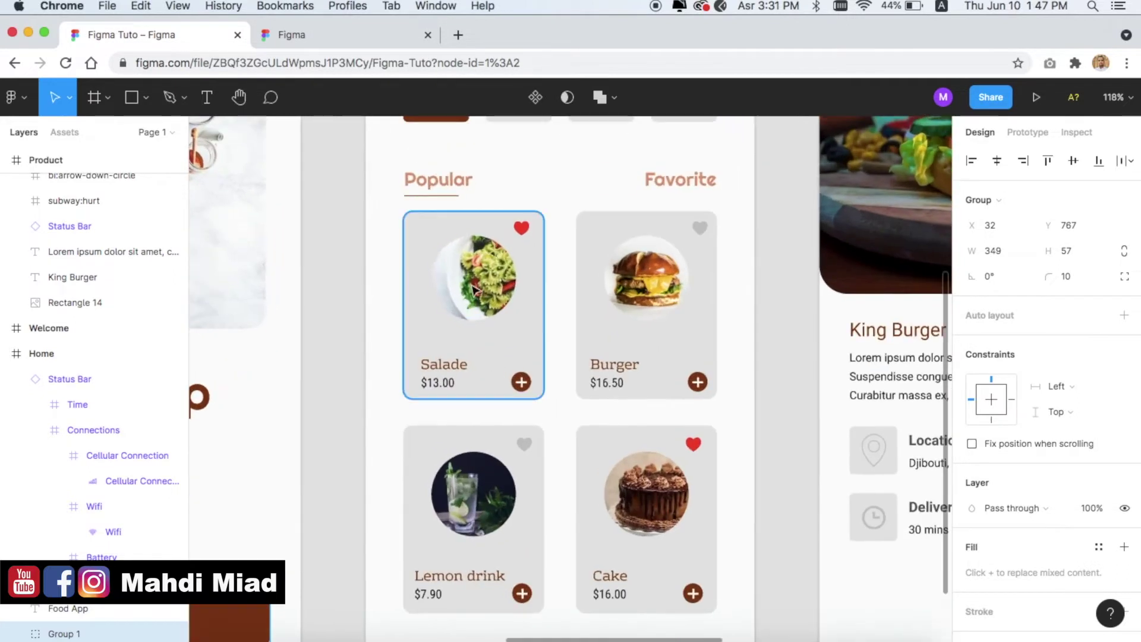
left_click(440, 363)
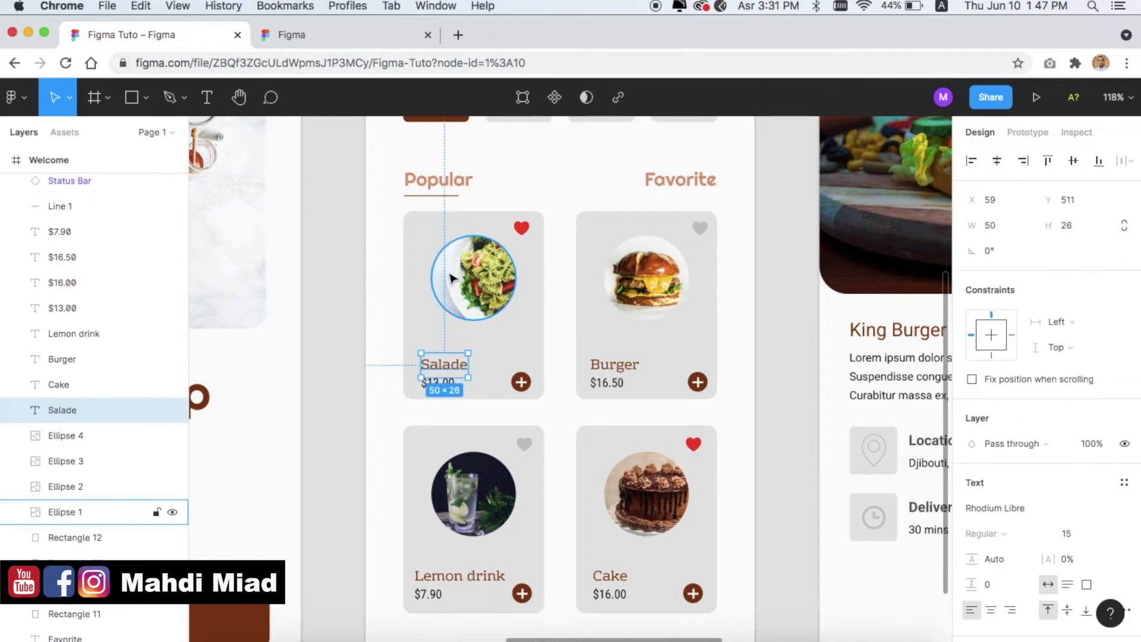
left_click(454, 279)
scroll(520, 381, "down", 5, "ctrl")
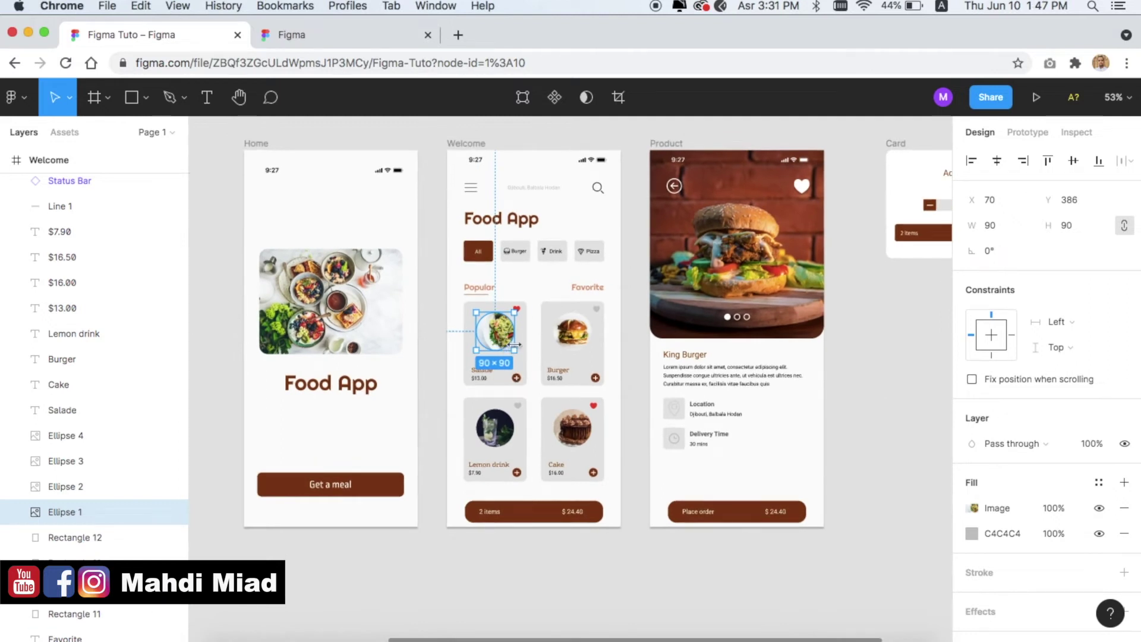
scroll(515, 345, "up", 3, "ctrl")
scroll(534, 342, "up", 2, "ctrl")
scroll(549, 339, "up", 2, "ctrl")
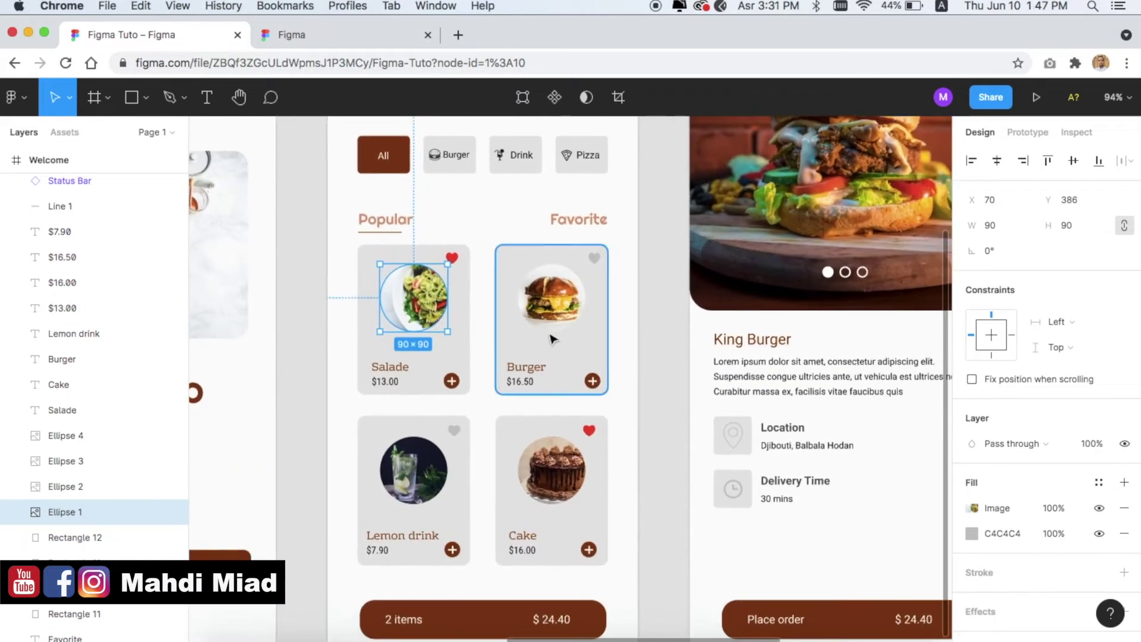
left_click(548, 327)
scroll(535, 330, "right", 2)
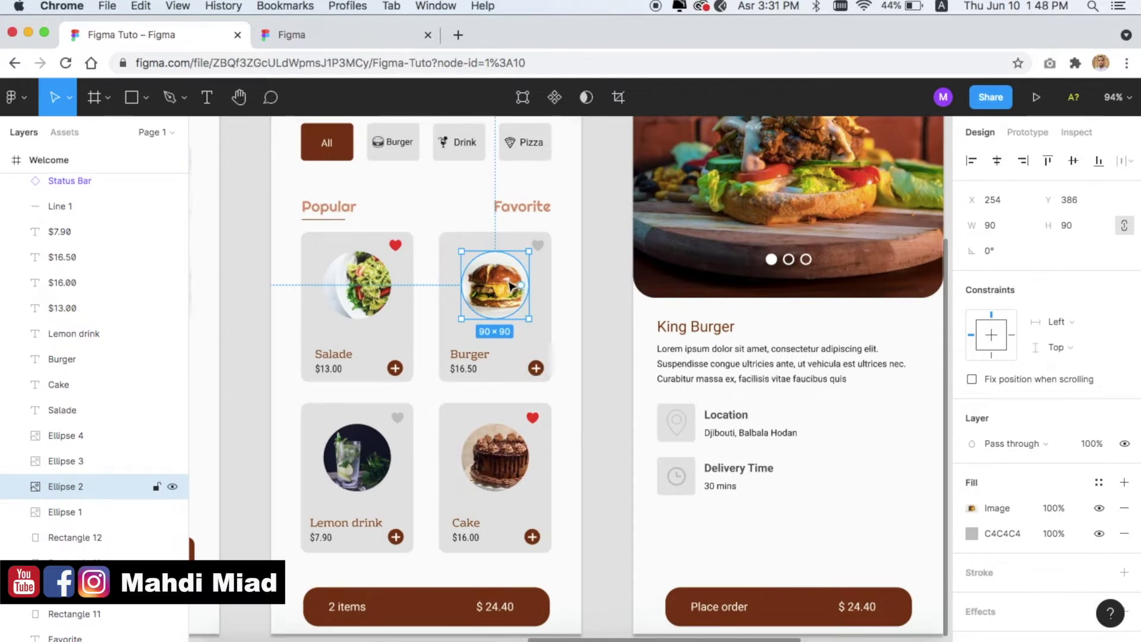
left_click(602, 350)
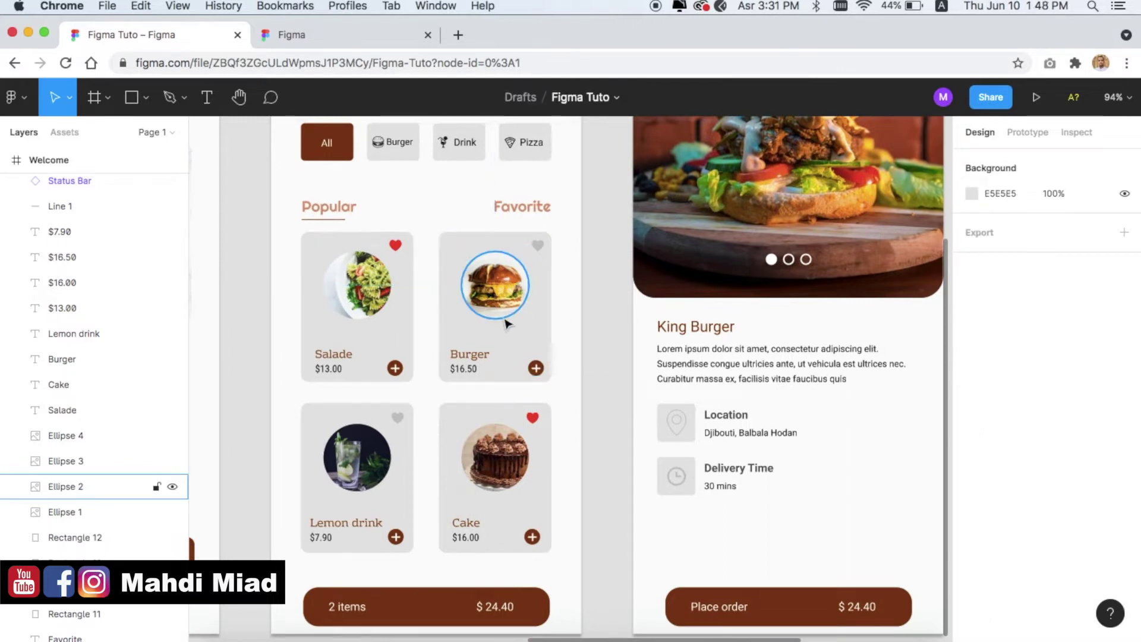
scroll(504, 325, "down", 3, "ctrl")
scroll(501, 326, "down", 2, "ctrl")
scroll(498, 327, "down", 1, "ctrl")
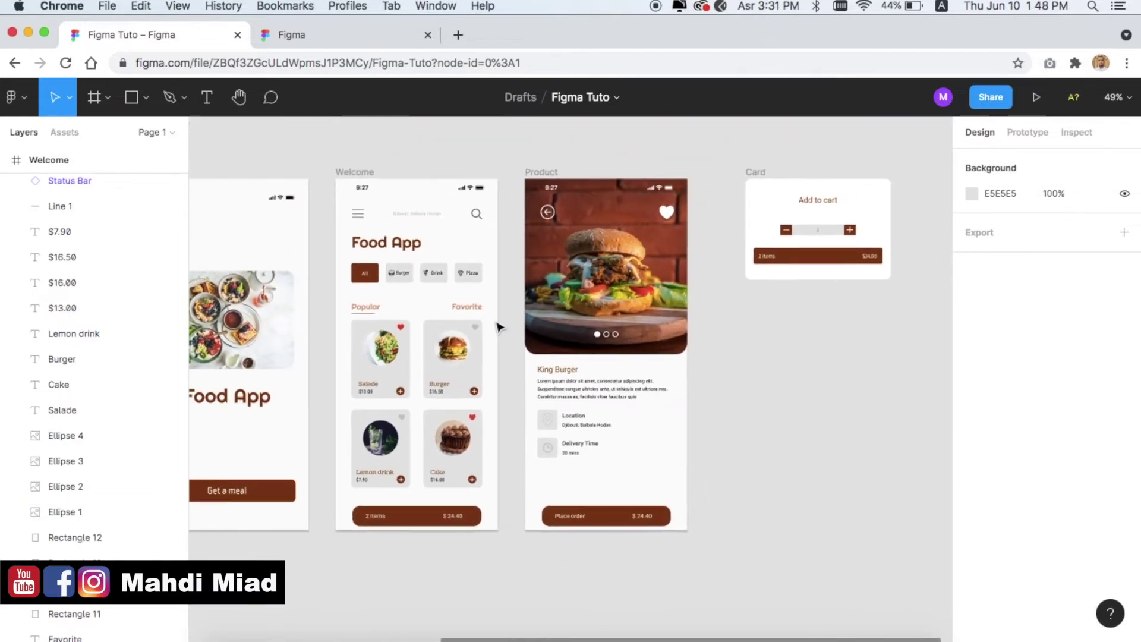
scroll(498, 327, "up", 2, "ctrl")
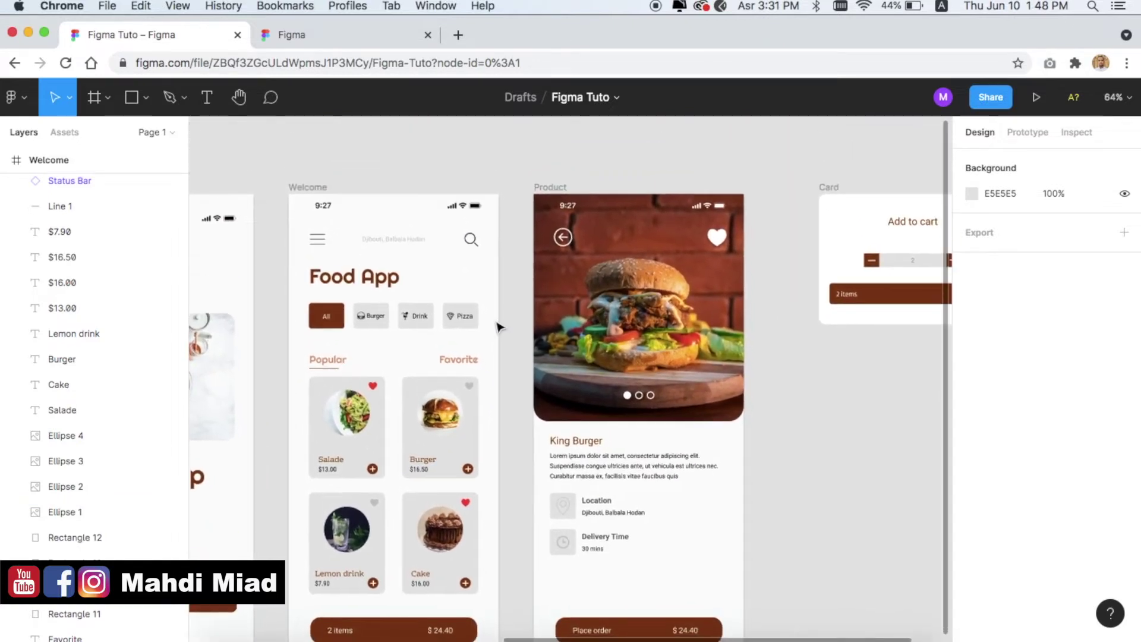
Inspect the Product screen and its 414×448 burger photo with 30 top-corner radius
left_click(546, 188)
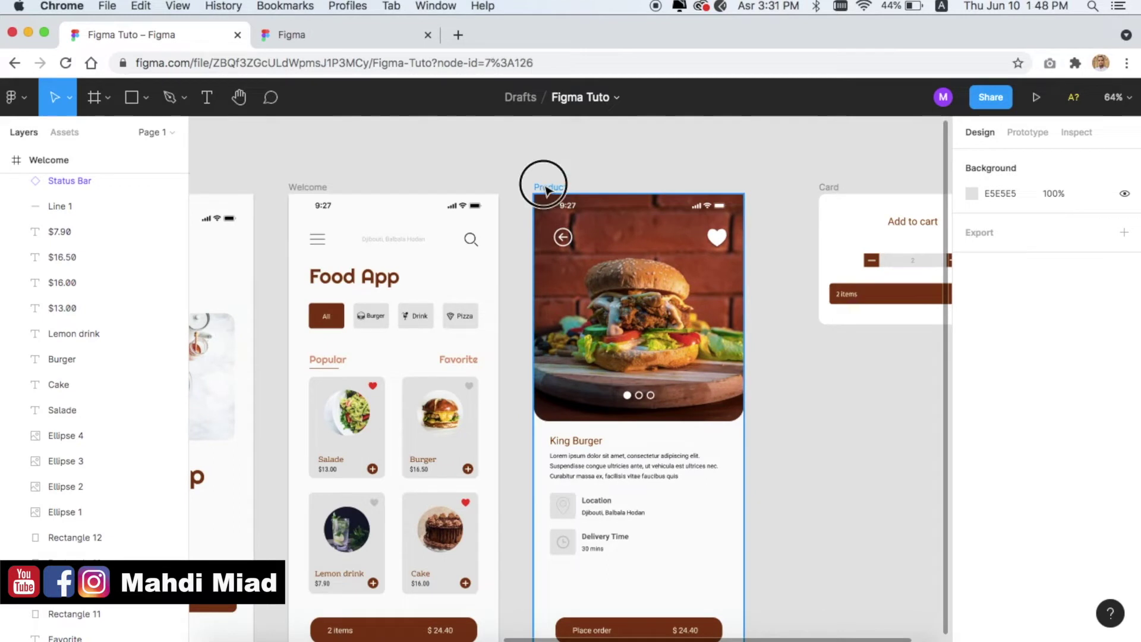
left_click(508, 330)
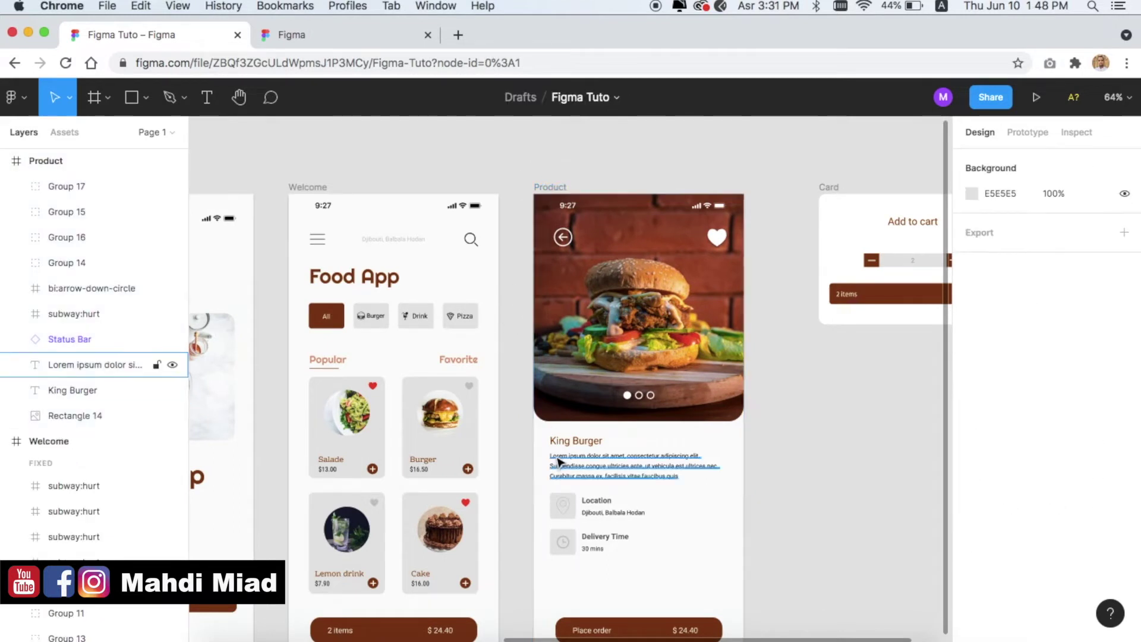
scroll(561, 463, "down", 1)
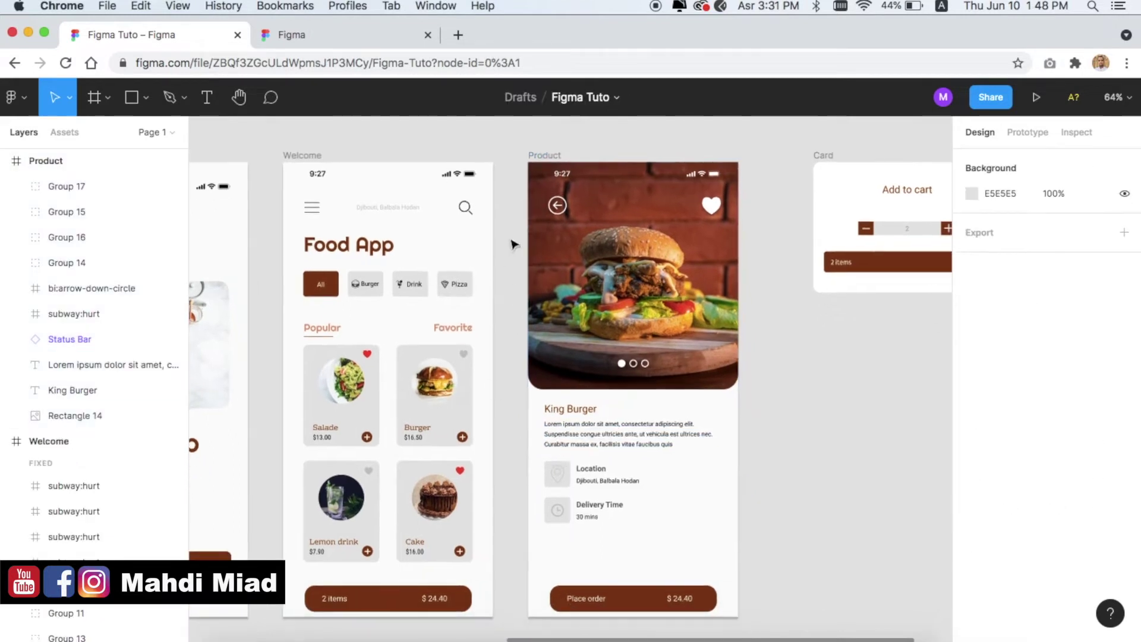
left_click(654, 296)
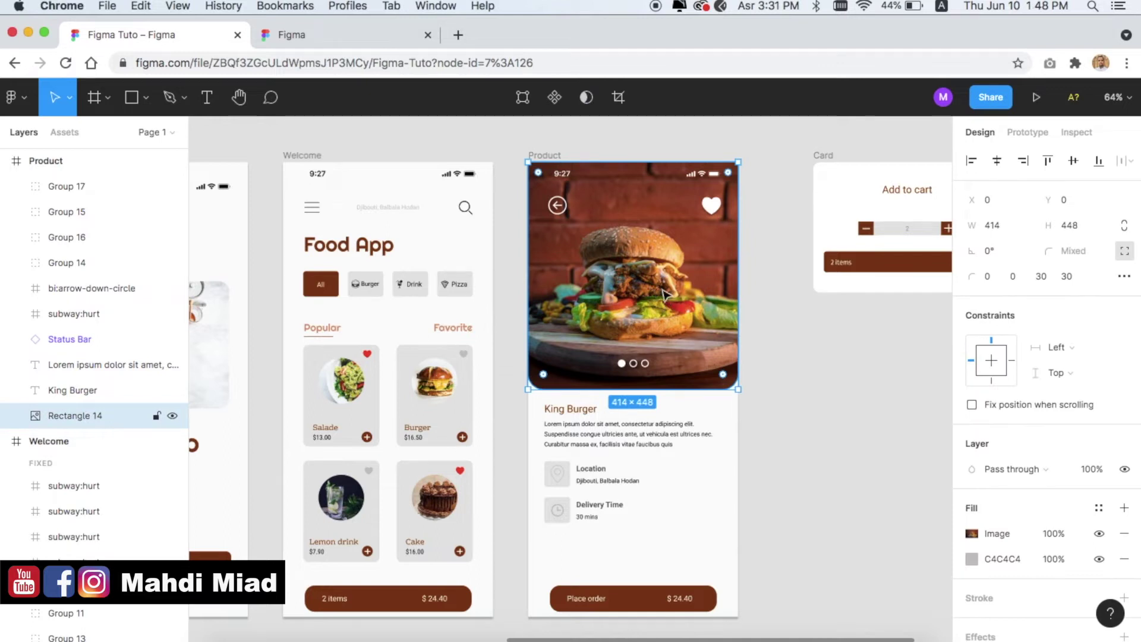
scroll(665, 296, "left", 1)
scroll(664, 294, "left", 1)
scroll(662, 291, "left", 3)
scroll(661, 288, "left", 1)
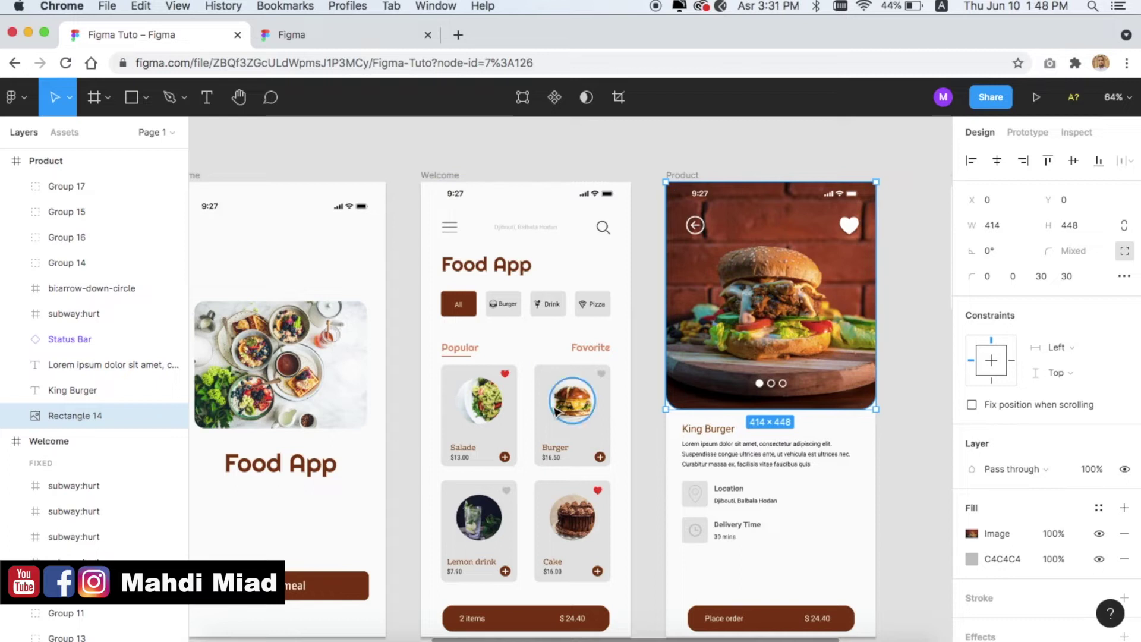
Compare the Home food photo with the burger photo, then bring up the shape tool options
left_click(313, 360)
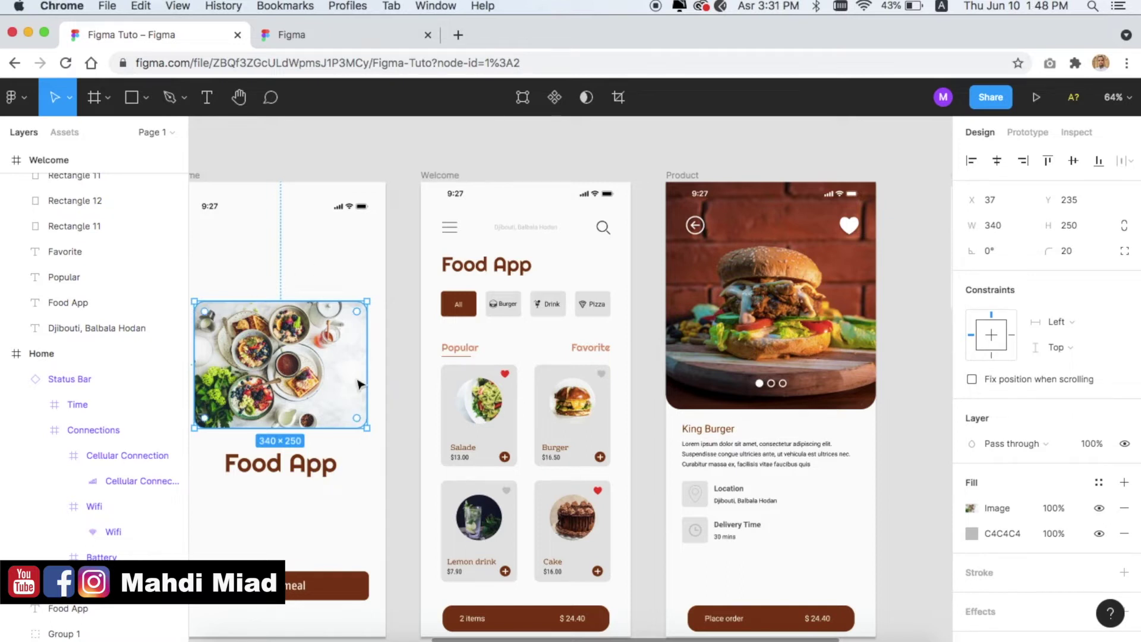
scroll(359, 384, "right", 5)
left_click(552, 319)
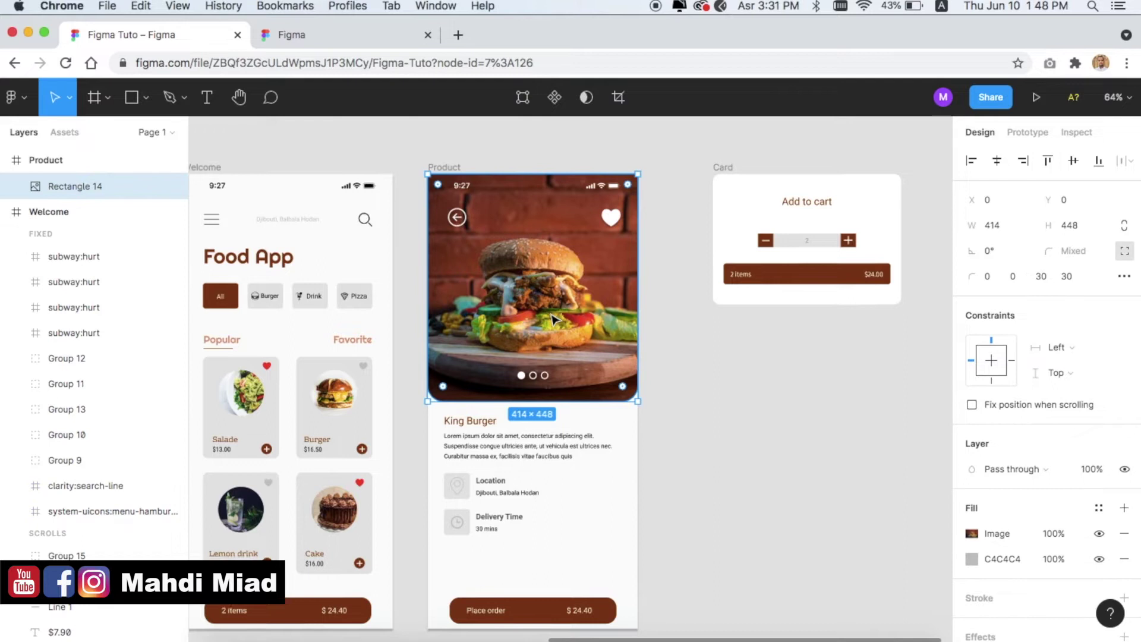
scroll(541, 298, "down", 1)
left_click(566, 472)
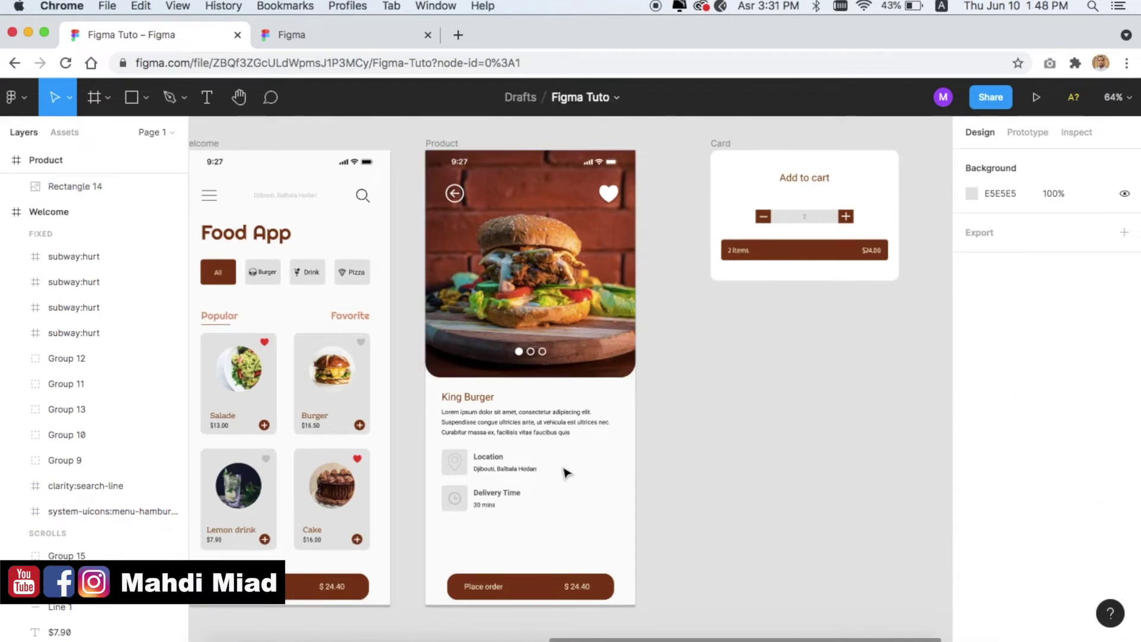
left_click(145, 98)
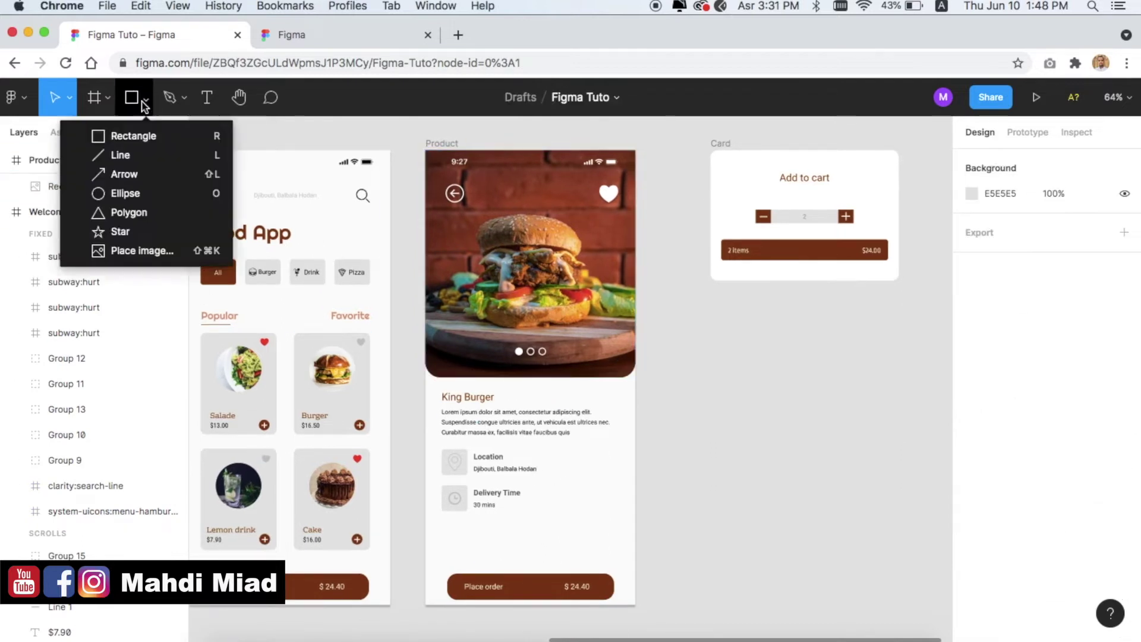
Draw a 187×98 rectangle below Delivery Time in the Product frame
left_click(143, 134)
scroll(397, 461, "down", 4)
scroll(397, 461, "down", 1)
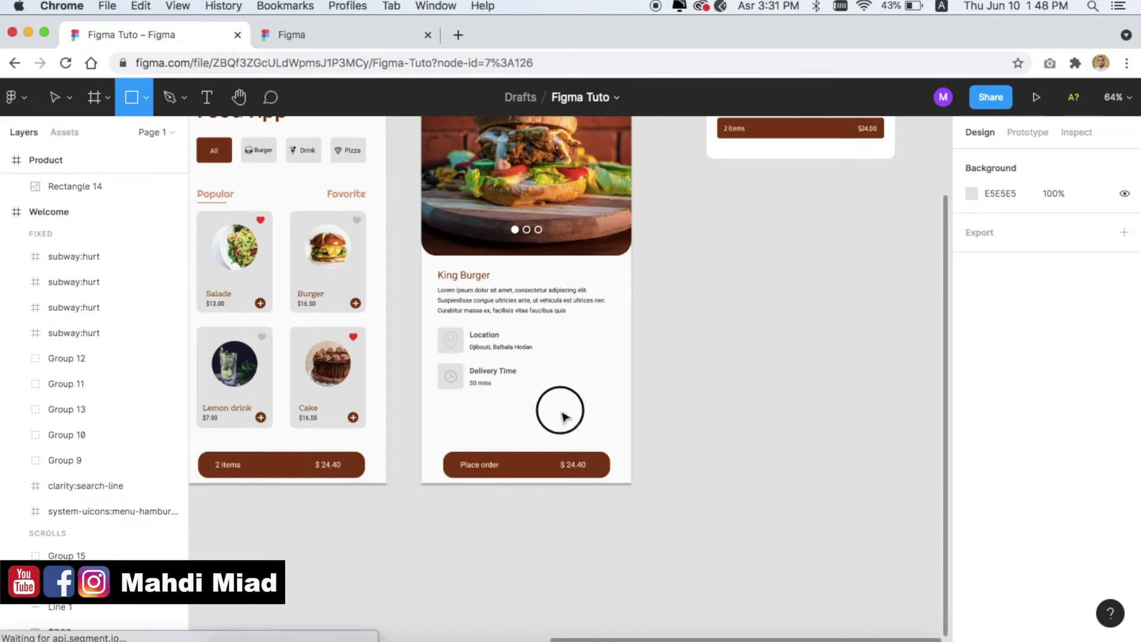
left_click_drag(491, 380, 585, 430)
Try running the Unsplash plugin on the new rectangle from its context menu
right_click(544, 416)
mouse_move(589, 488)
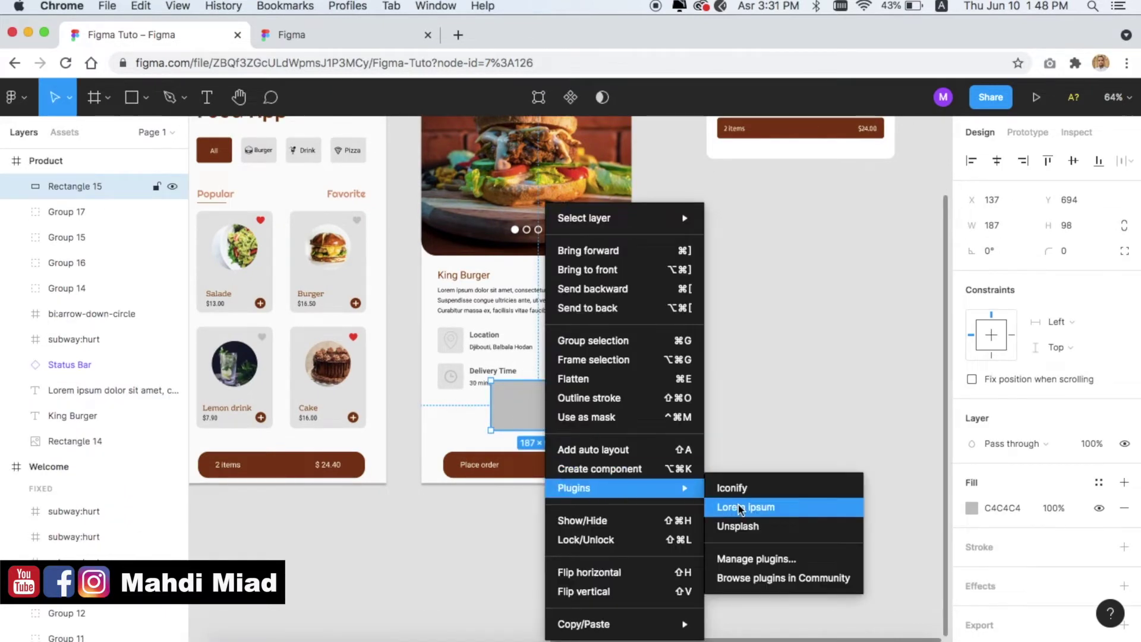
left_click(737, 529)
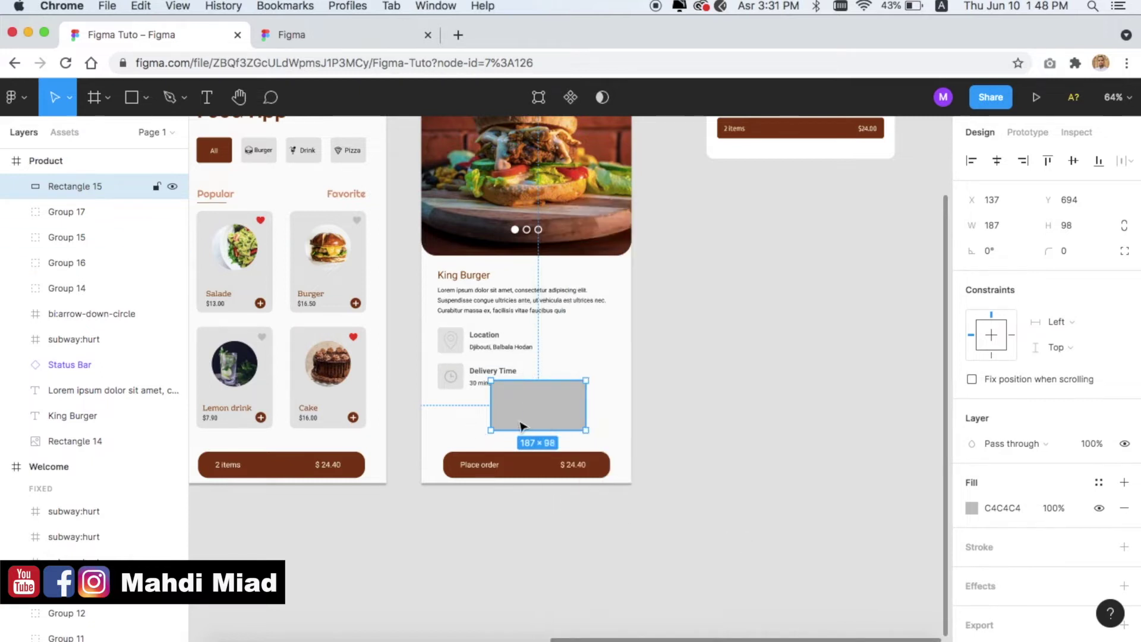
scroll(541, 410, "up", 3)
scroll(540, 407, "up", 2)
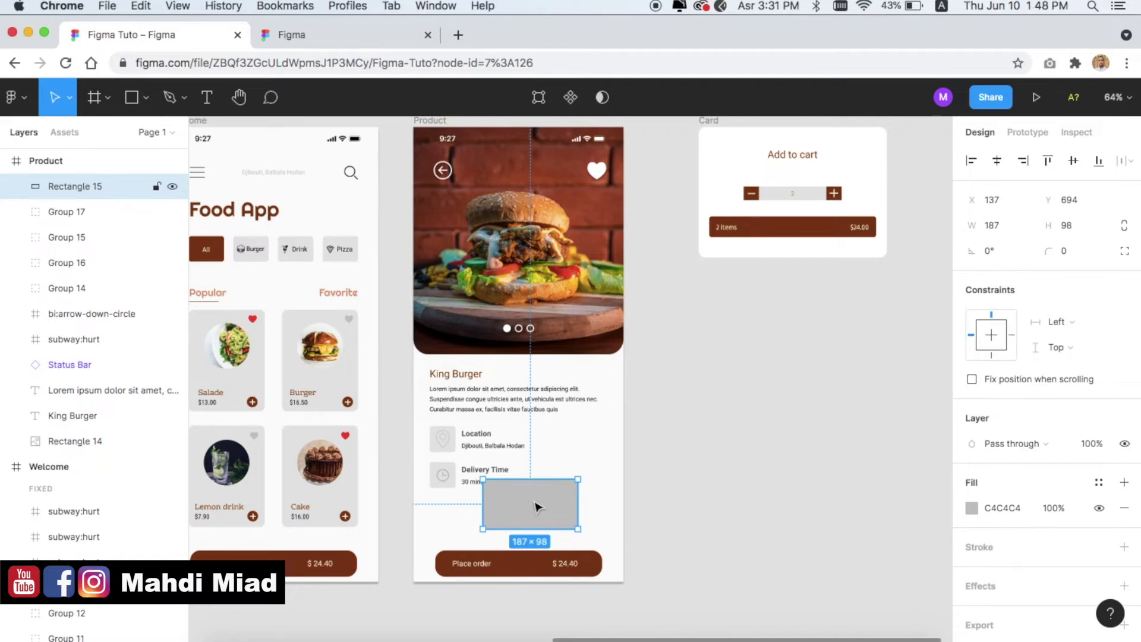
scroll(534, 503, "up", 1)
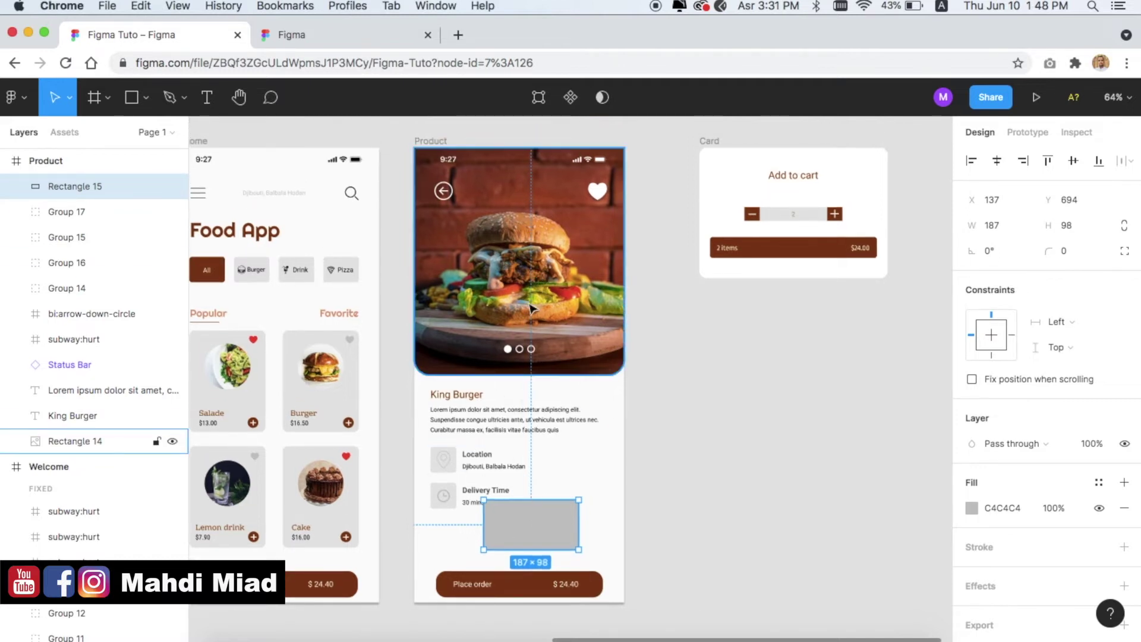
right_click(532, 535)
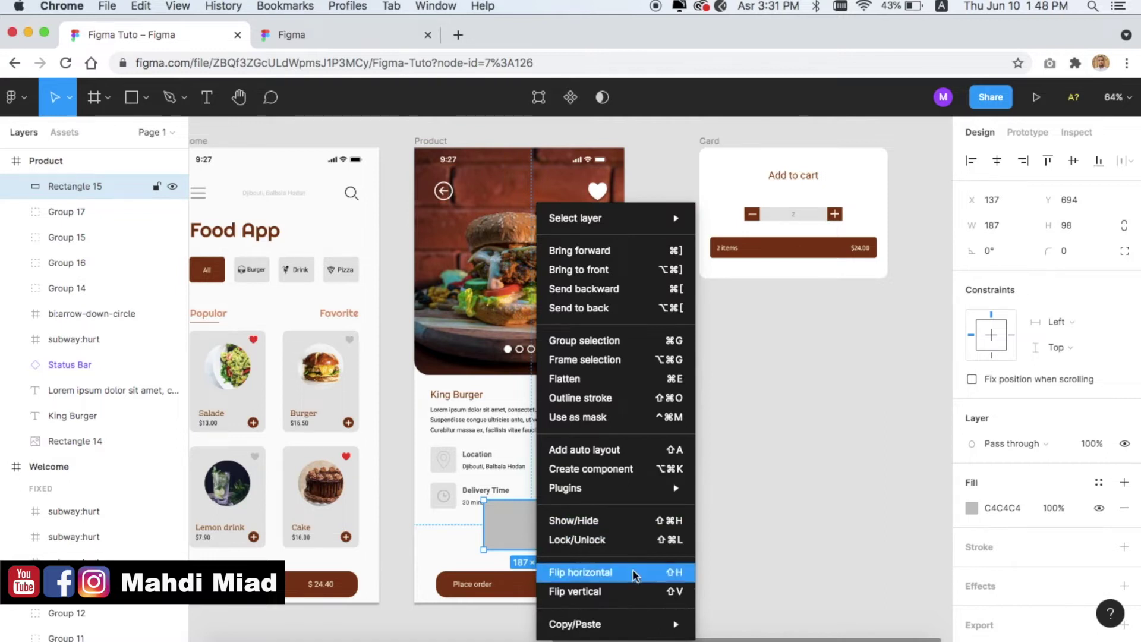
mouse_move(565, 487)
left_click(745, 528)
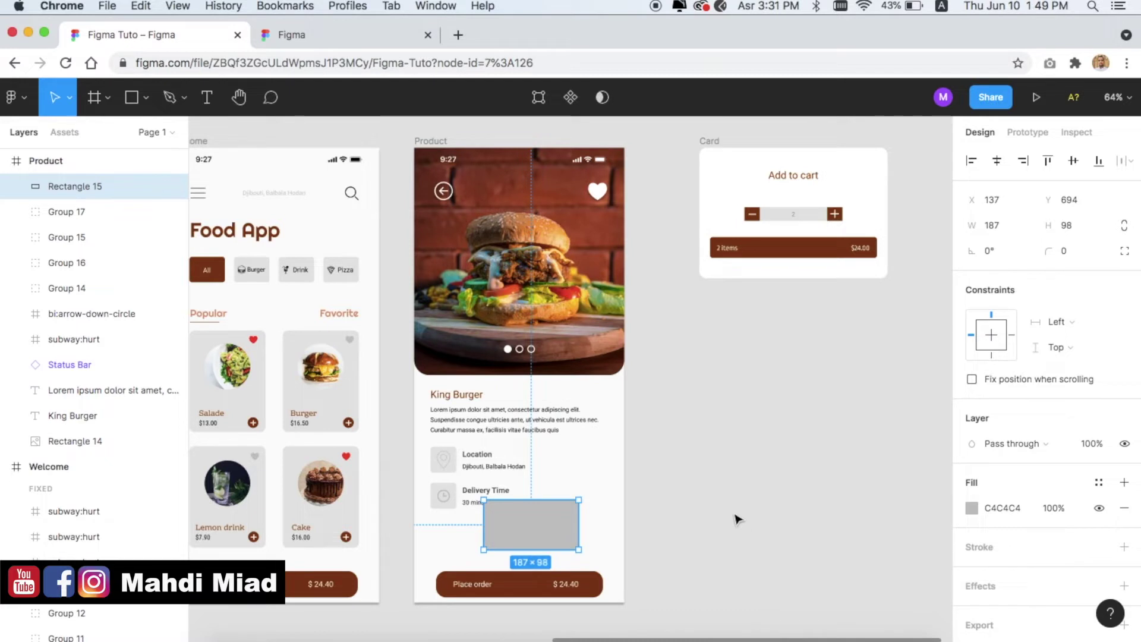
Change an option from the rectangle's context menu, then reselect the grey rectangle
right_click(555, 523)
left_click(746, 494)
scroll(734, 450, "up", 1)
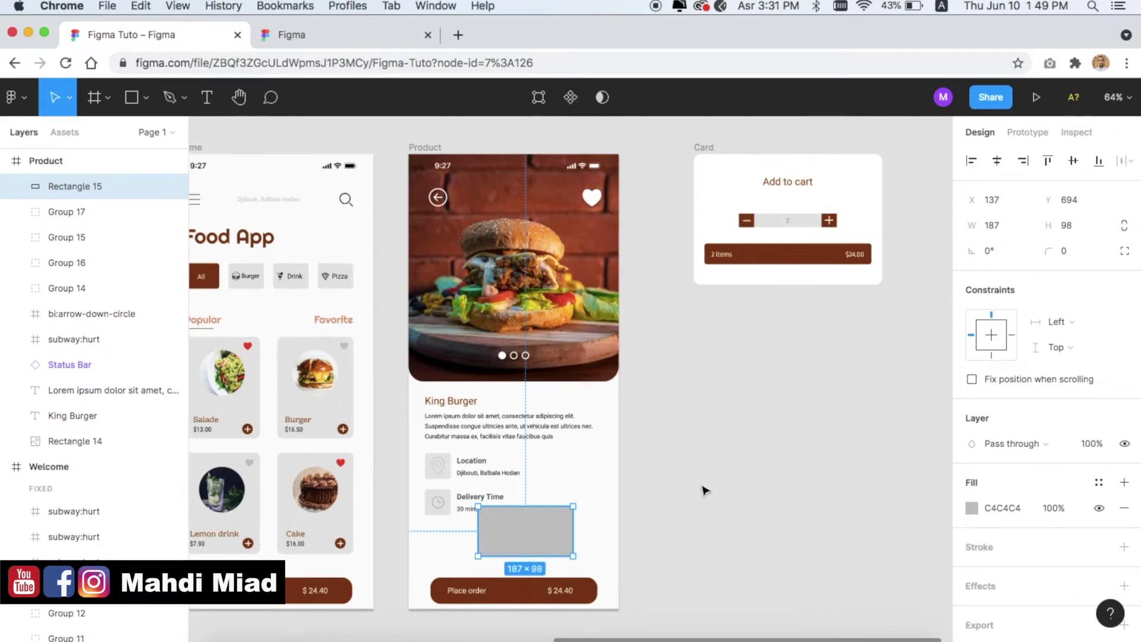
left_click(695, 482)
left_click(542, 551)
View Iconify's Community page from Manage plugins, then return and list the installed plugins
left_click(15, 99)
mouse_move(56, 387)
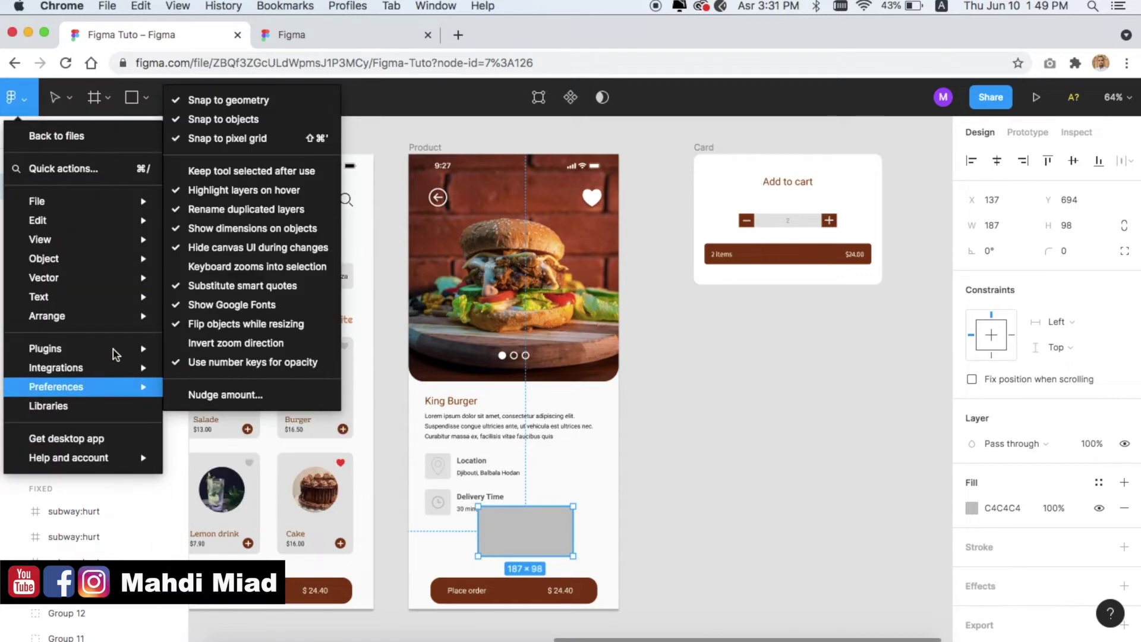
mouse_move(54, 348)
left_click(236, 438)
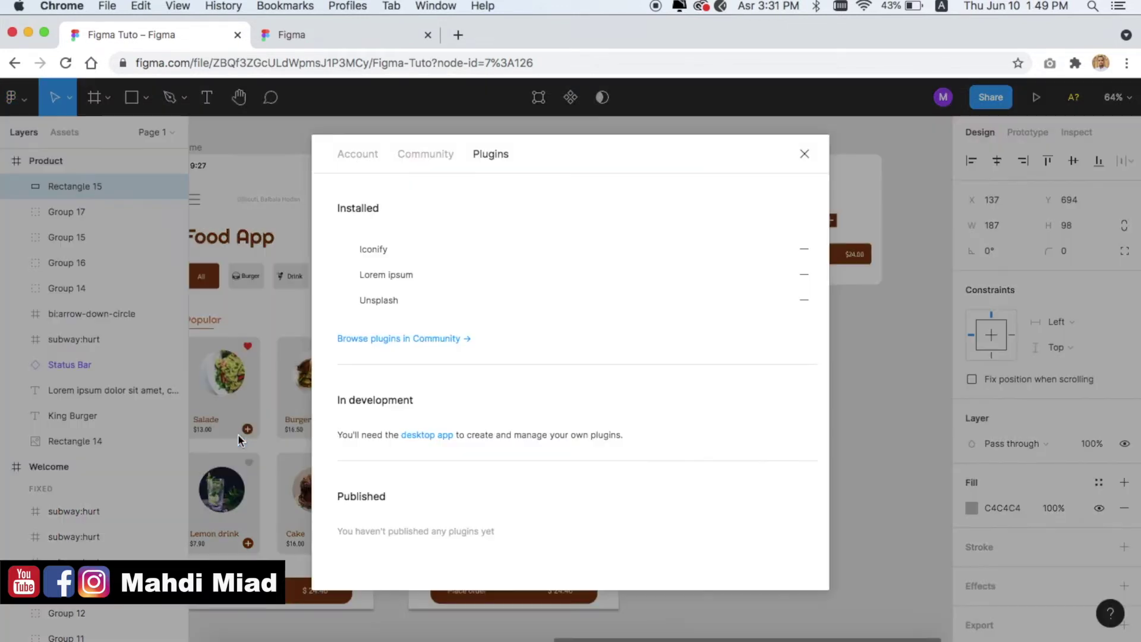
left_click(394, 244)
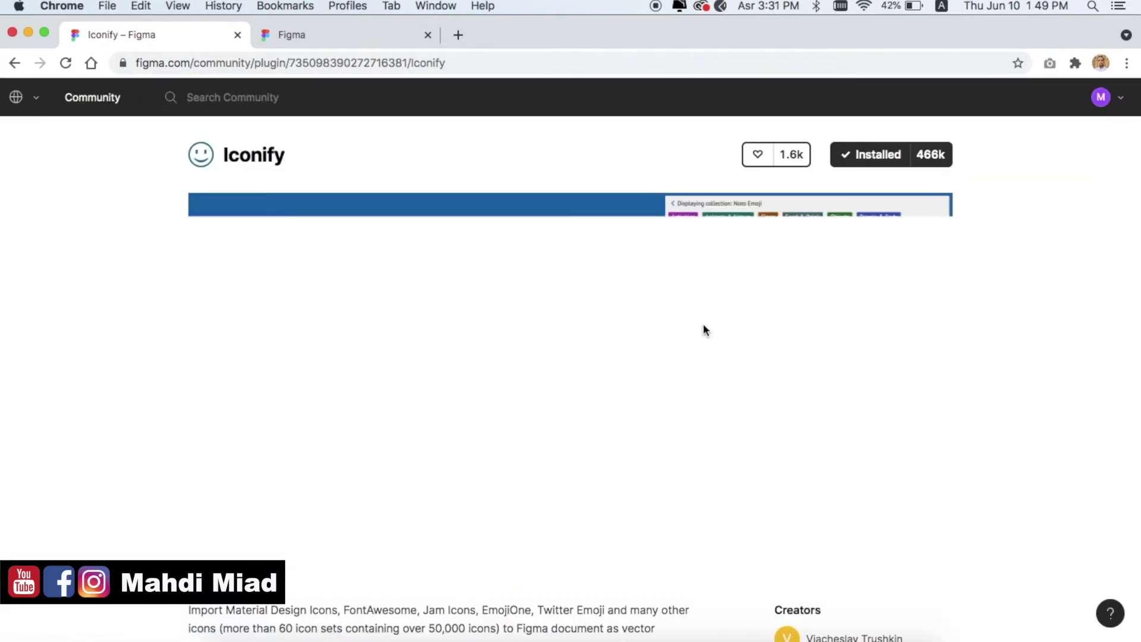
left_click(17, 63)
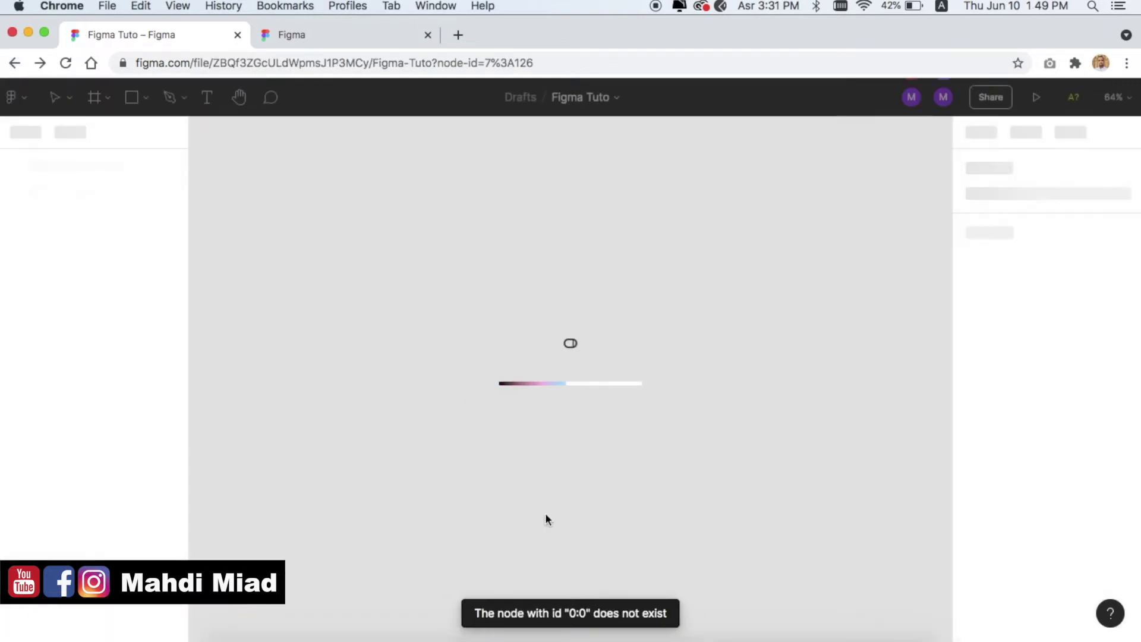
left_click(28, 104)
mouse_move(45, 348)
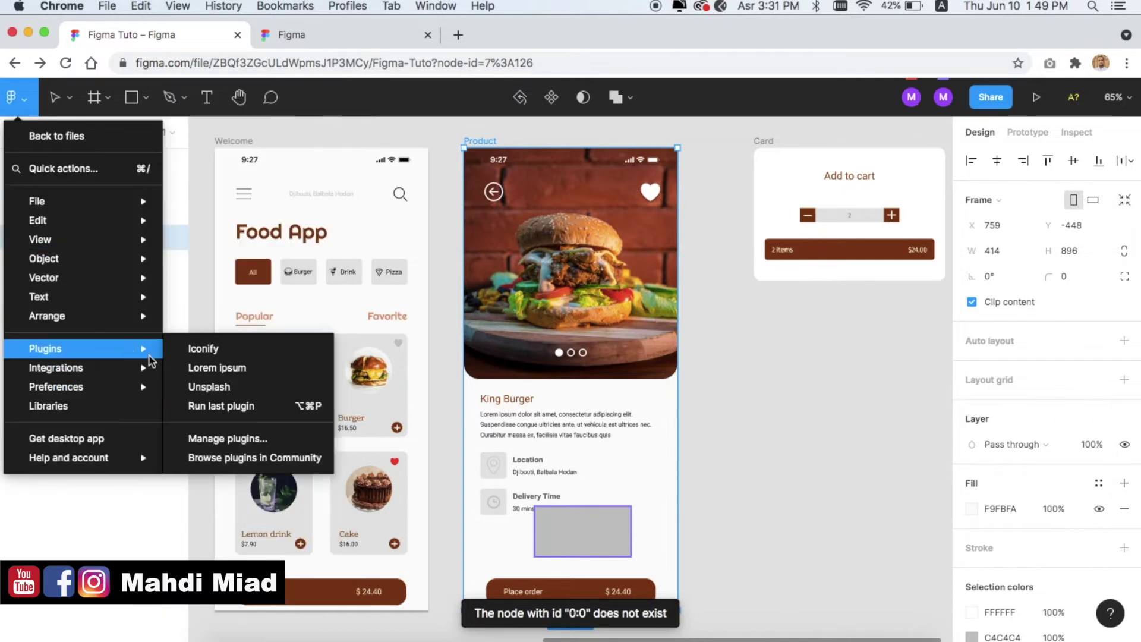
Open the Unsplash plugin's Community page from the Manage plugins list
left_click(239, 392)
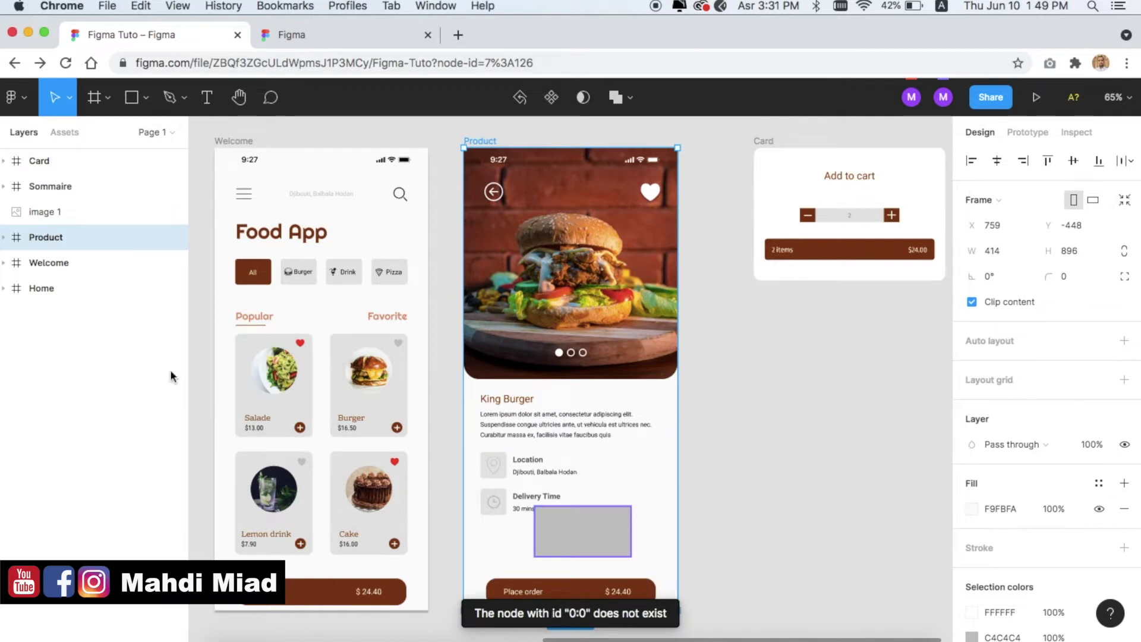
left_click(68, 101)
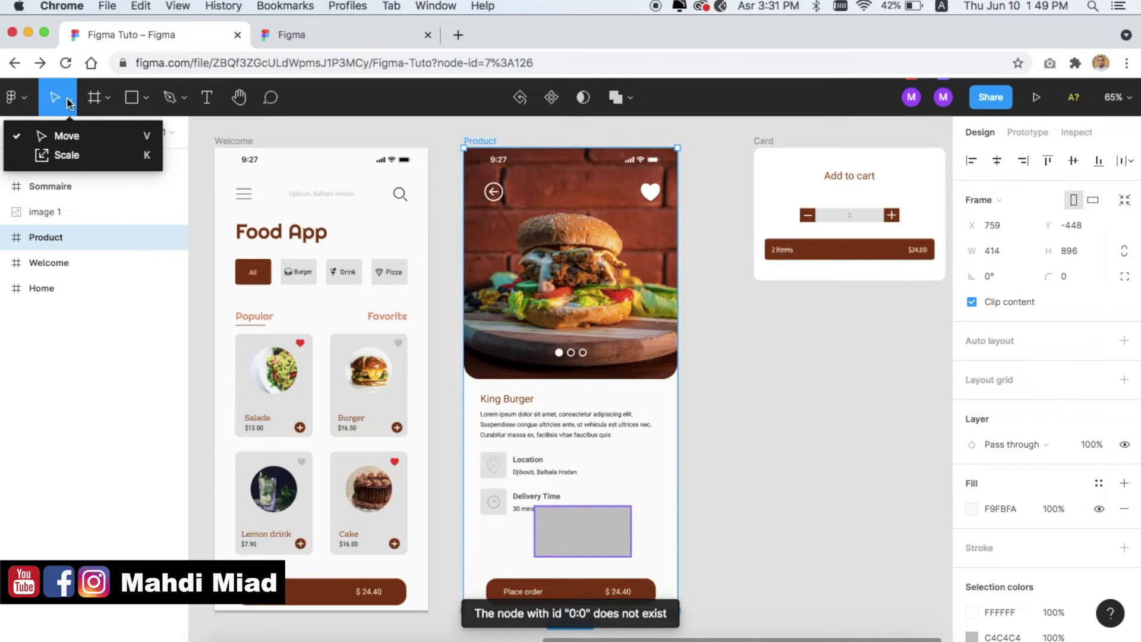
left_click(24, 96)
left_click(26, 96)
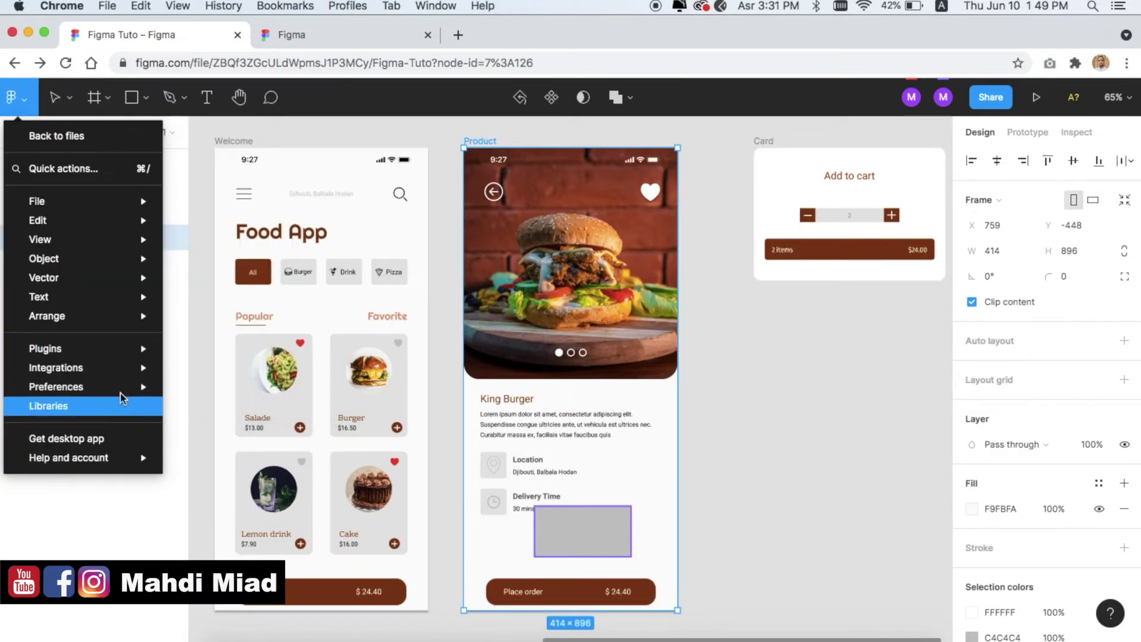
mouse_move(82, 349)
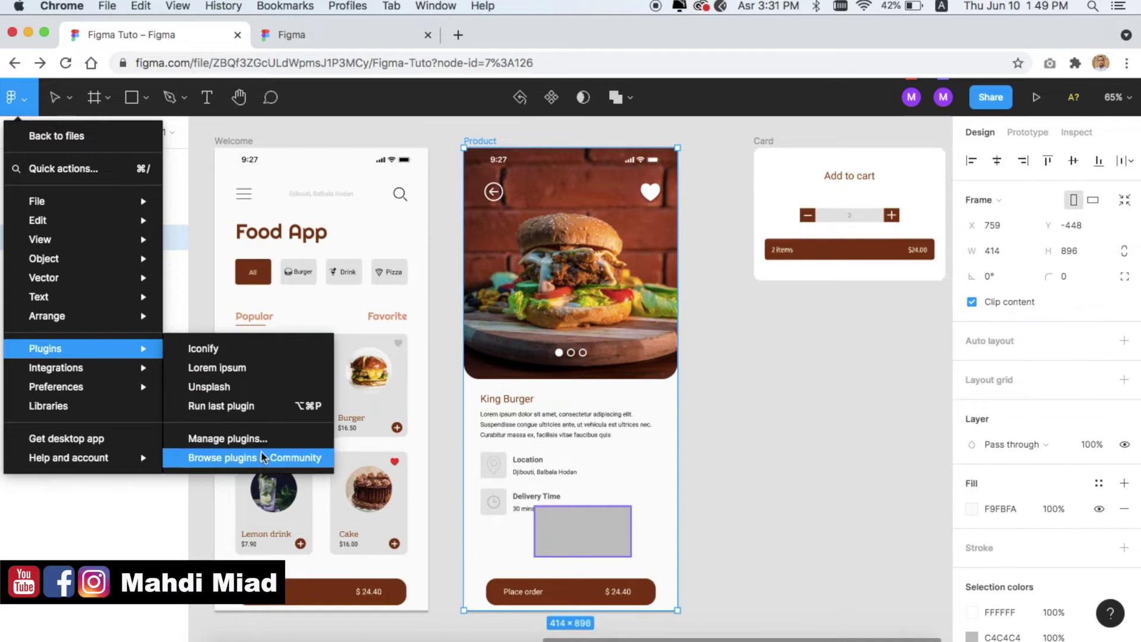
left_click(262, 439)
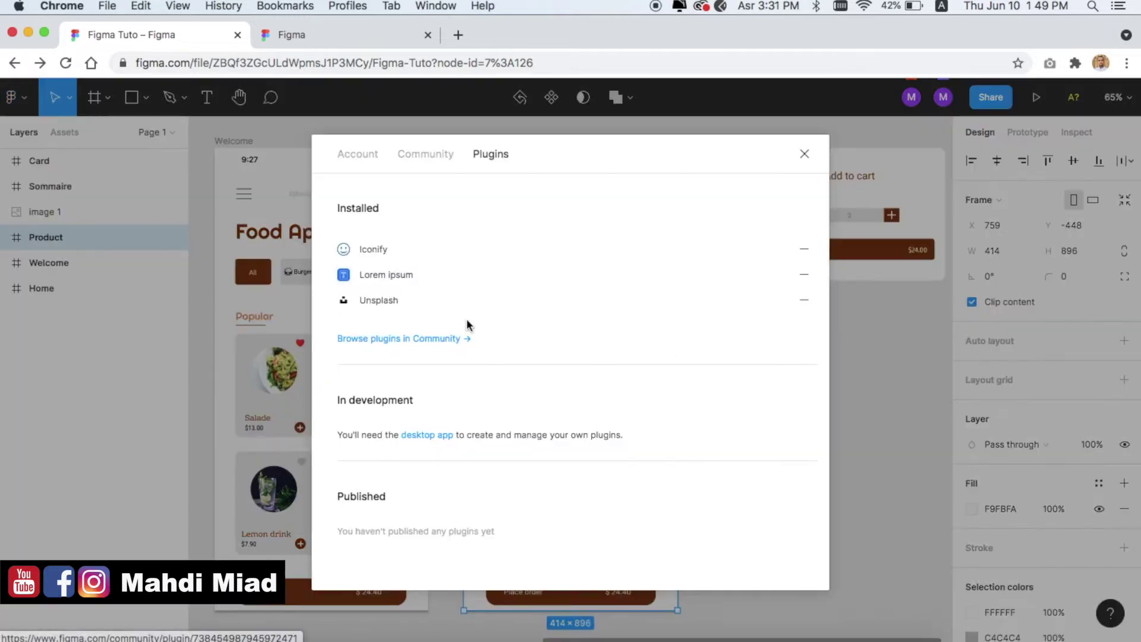
left_click(413, 300)
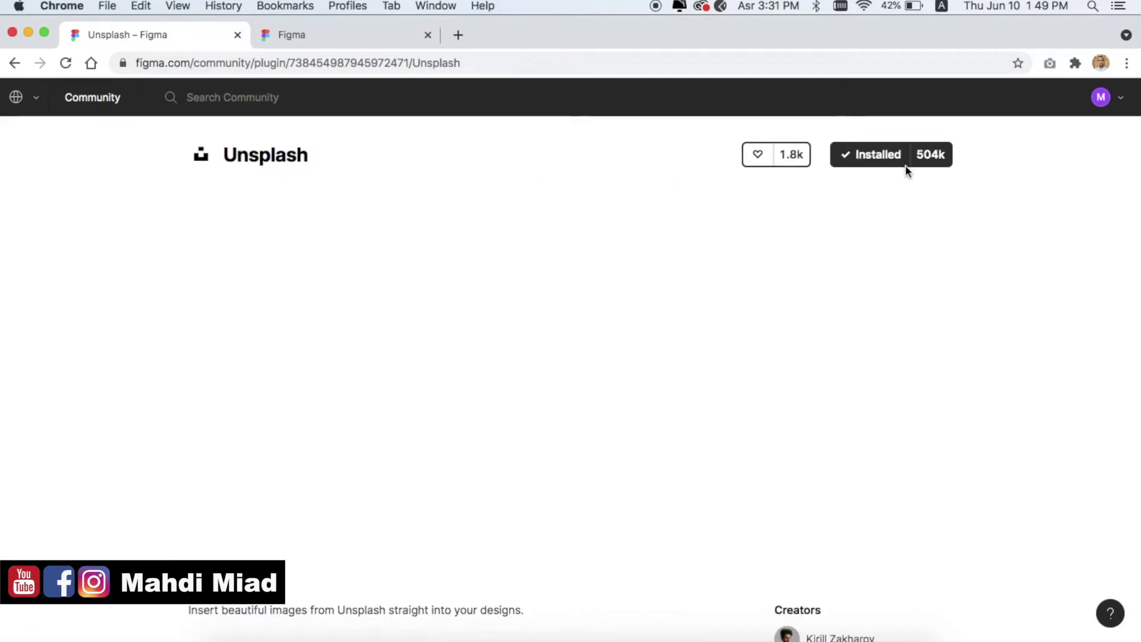
Uninstall then reinstall Unsplash, and go back to Recently viewed files via the account menu
scroll(819, 281, "down", 1)
scroll(819, 281, "up", 1)
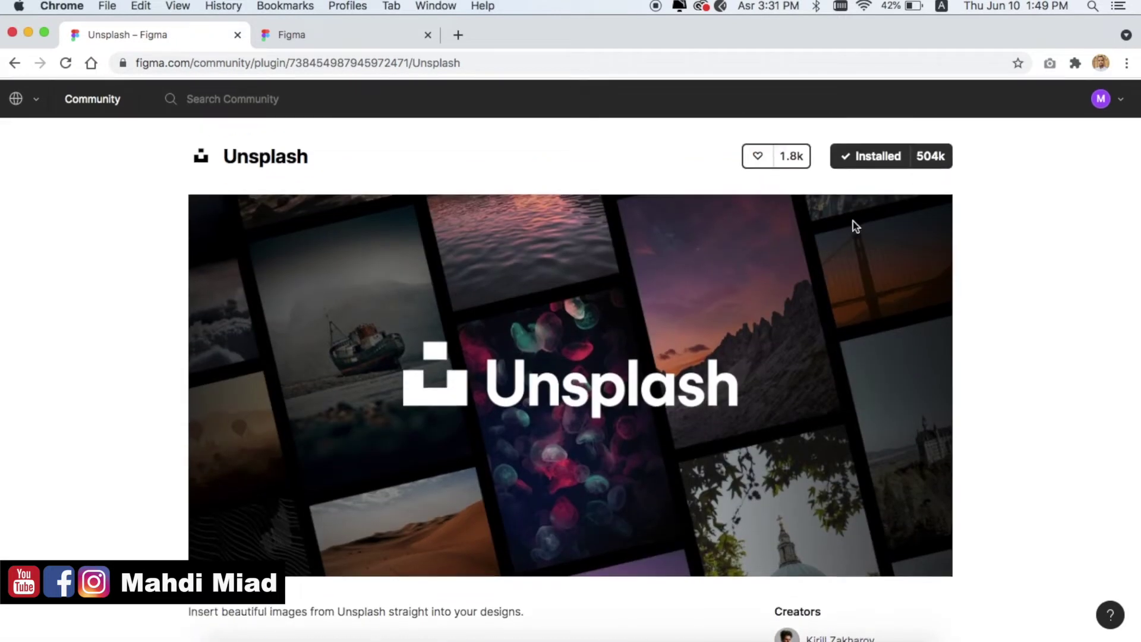
left_click(871, 157)
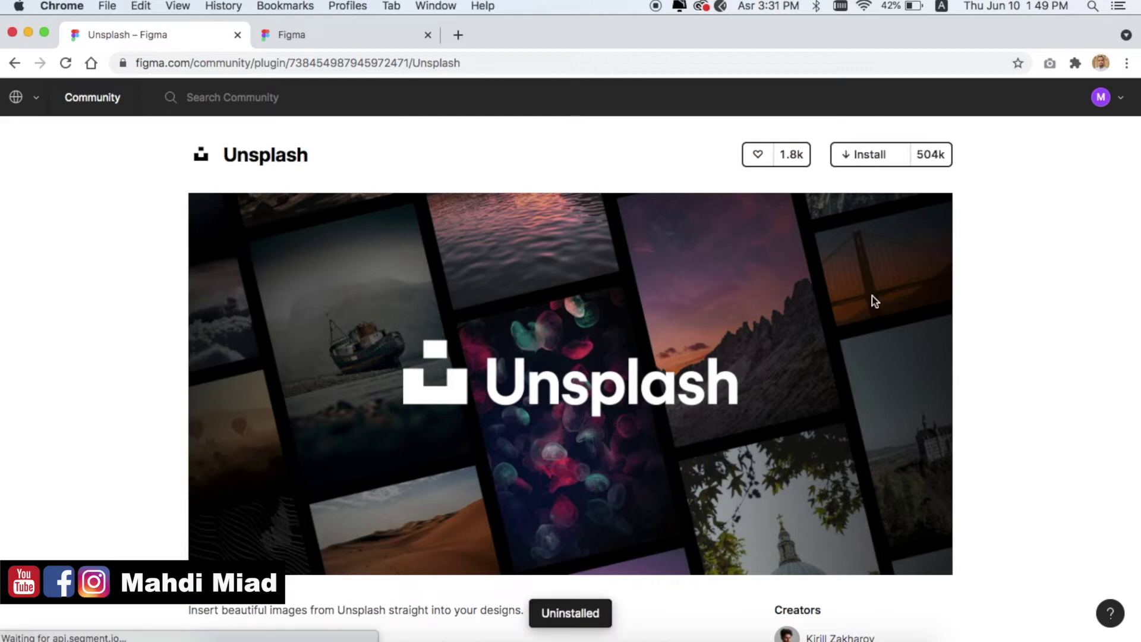
left_click(865, 159)
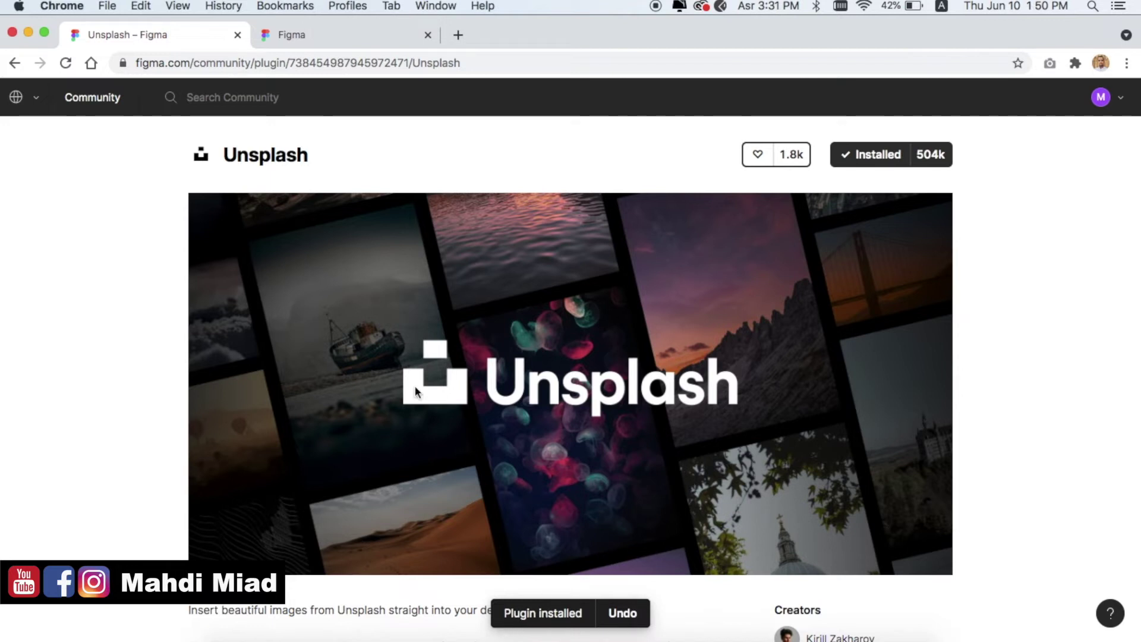
left_click(39, 104)
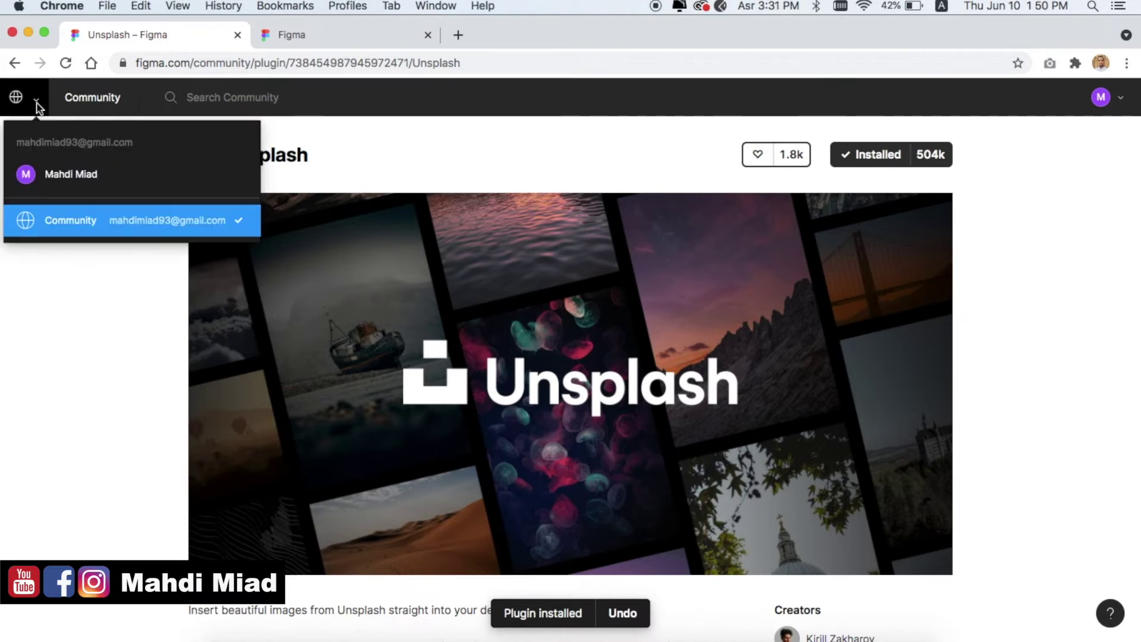
left_click(69, 179)
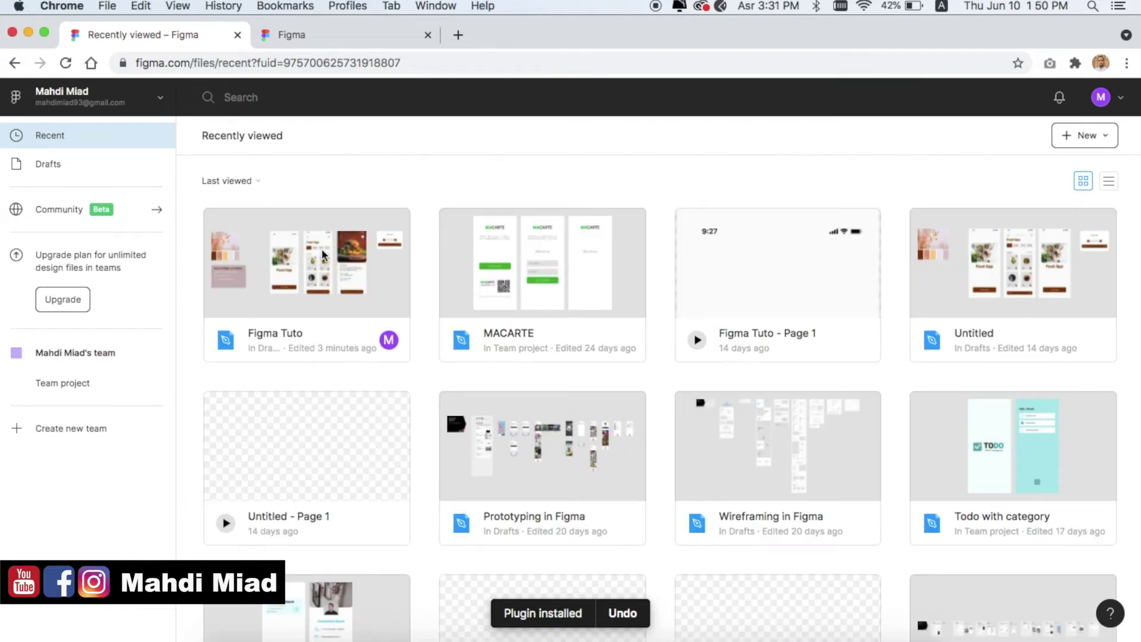
Open Figma Tuto, run Unsplash on the grey placeholder rectangle, and reload after the error
left_click(348, 287)
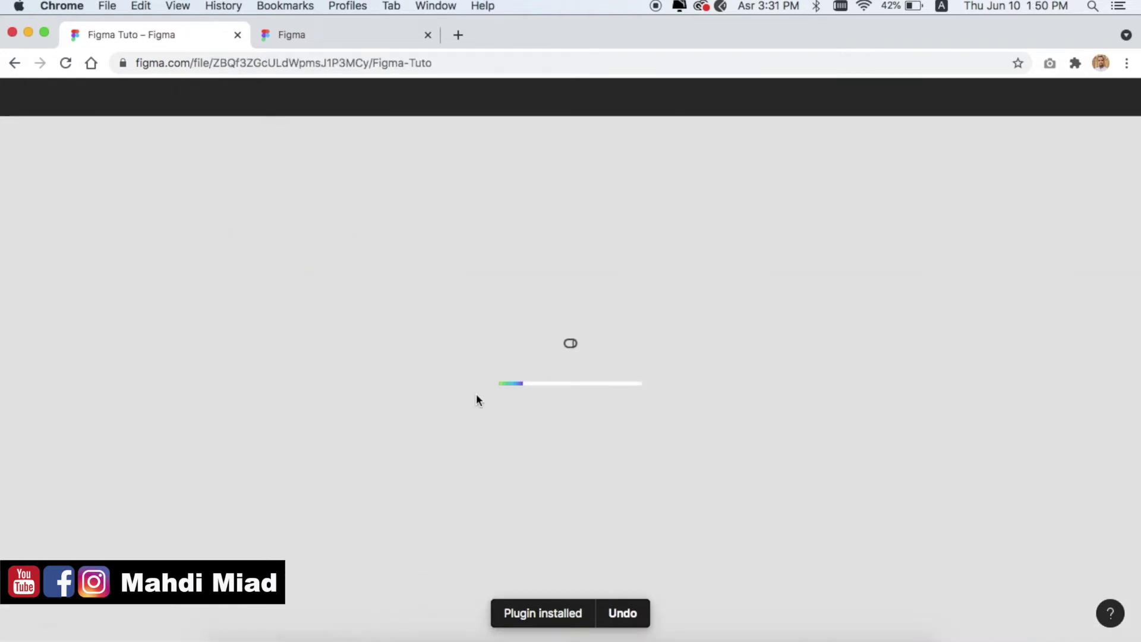
scroll(648, 496, "right", 5)
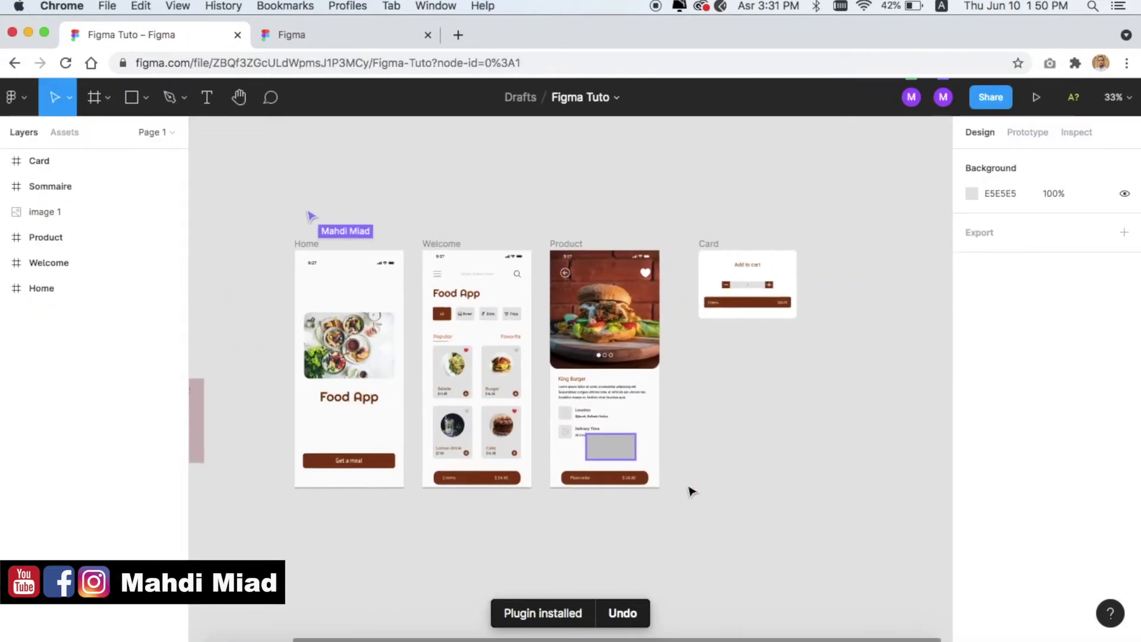
left_click(630, 451)
right_click(608, 448)
mouse_move(637, 487)
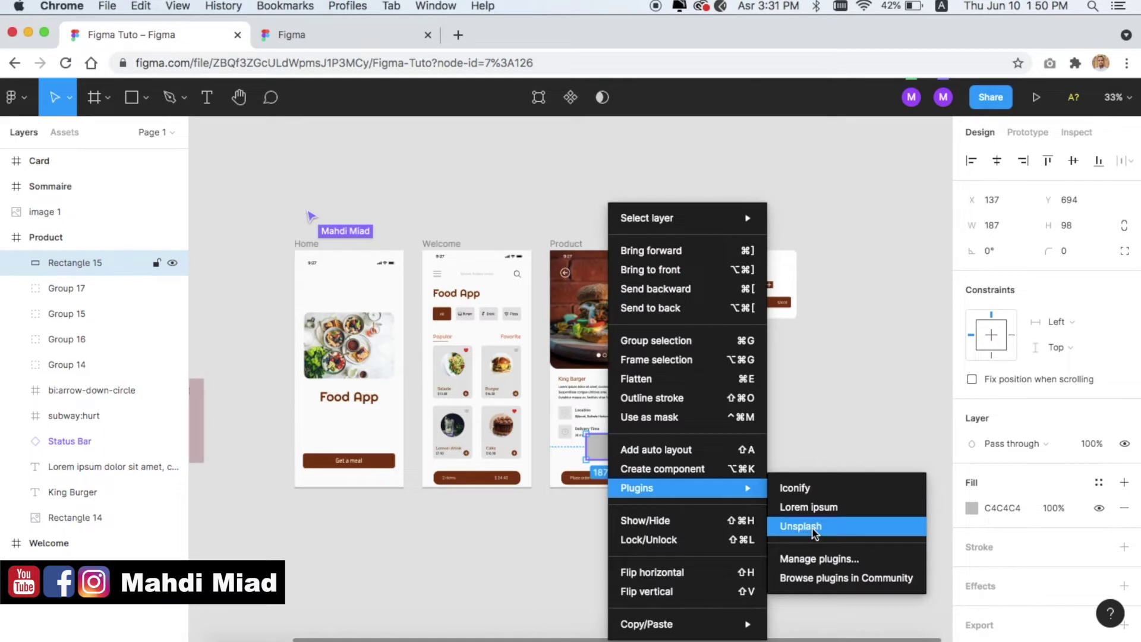
left_click(815, 528)
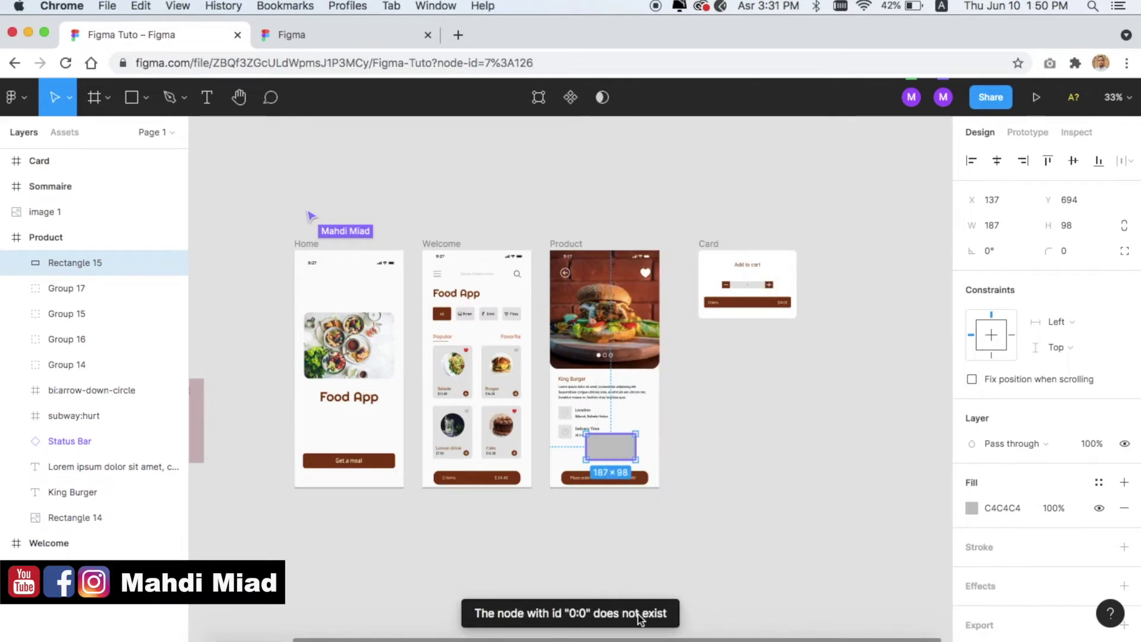
left_click(692, 539)
left_click(66, 65)
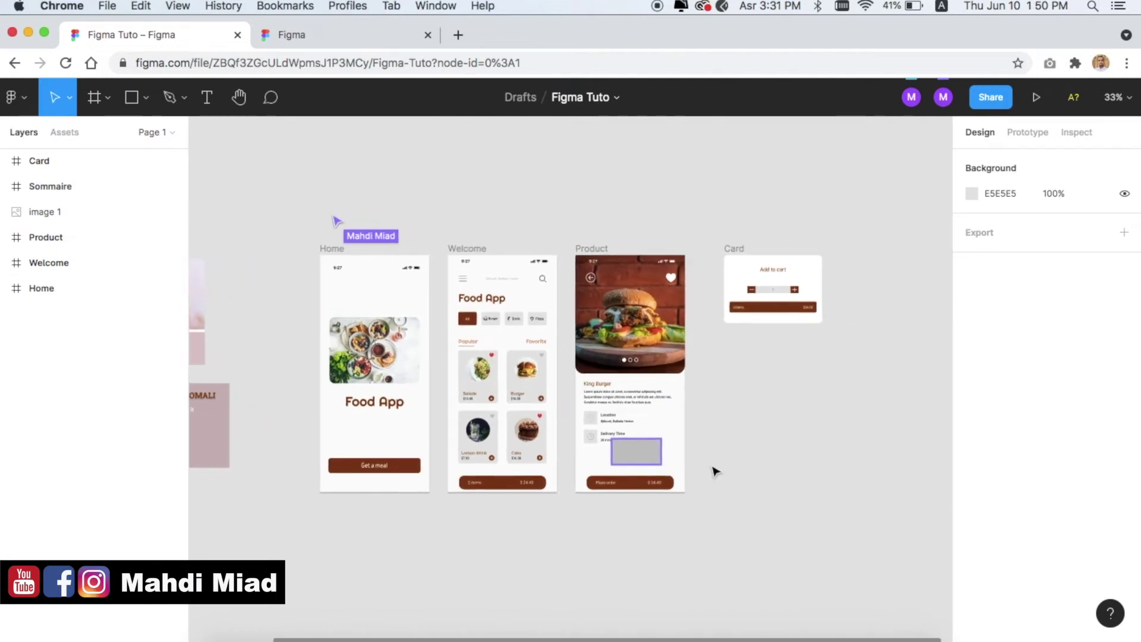
Reselect the placeholder, close the extra Figma login tab, and briefly try Iconify
left_click(648, 473)
left_click(763, 444)
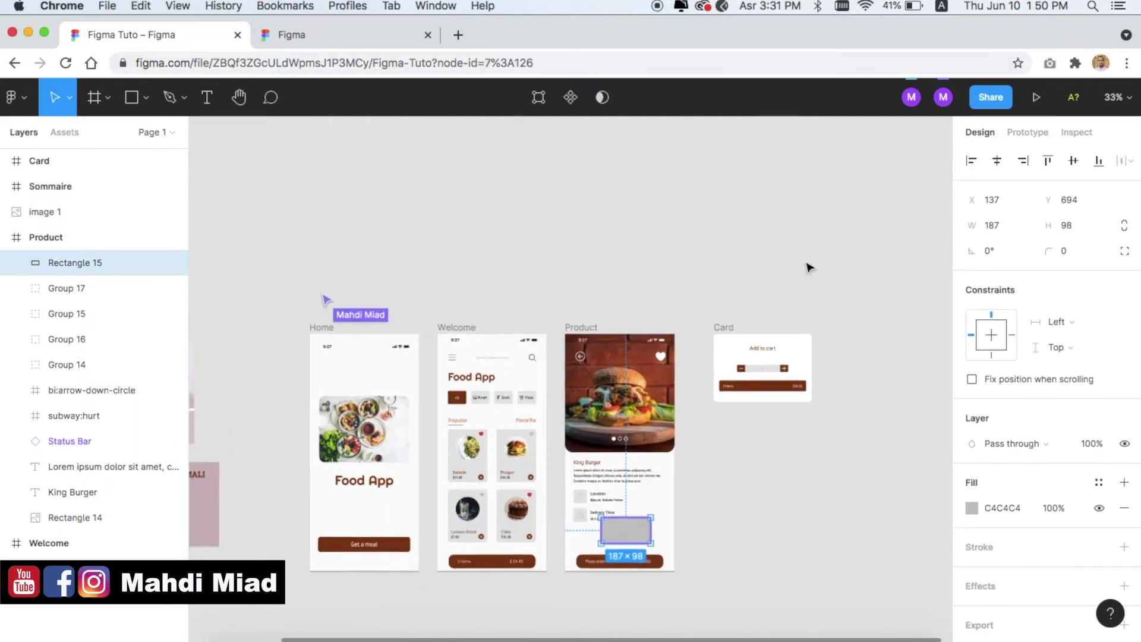
scroll(834, 239, "up", 5)
scroll(833, 240, "down", 2)
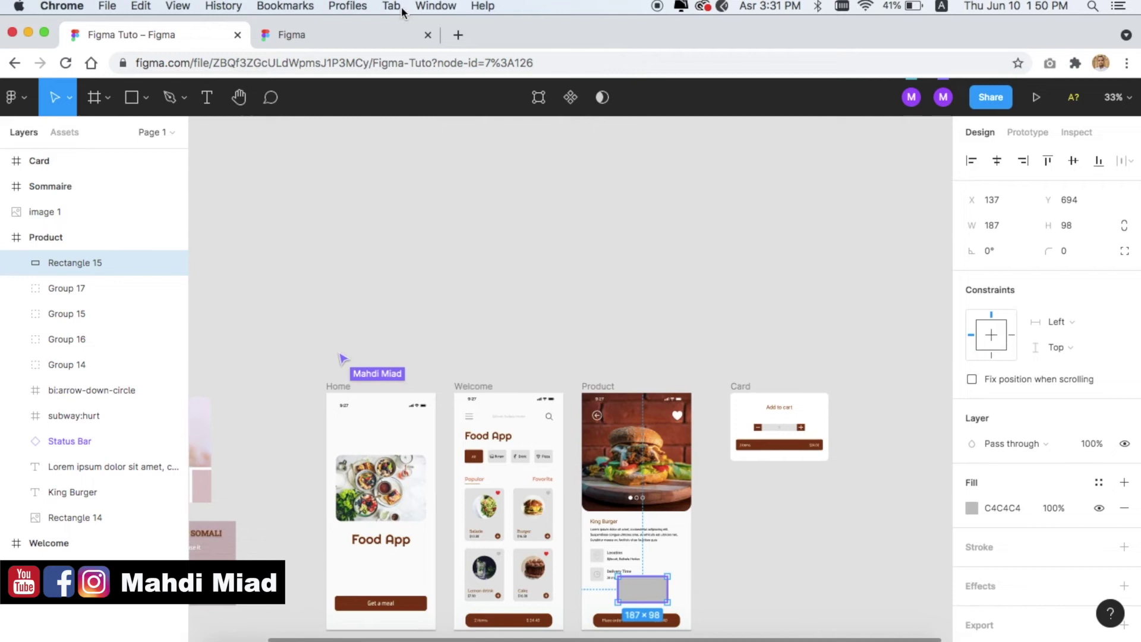
left_click(383, 37)
left_click(428, 35)
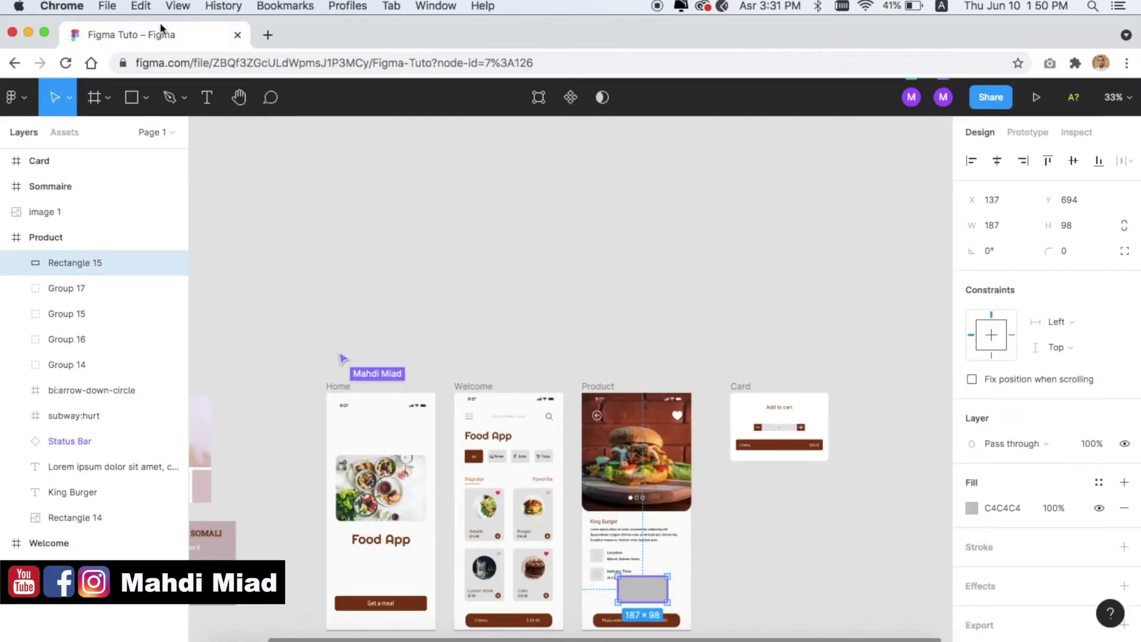
scroll(554, 343, "down", 2)
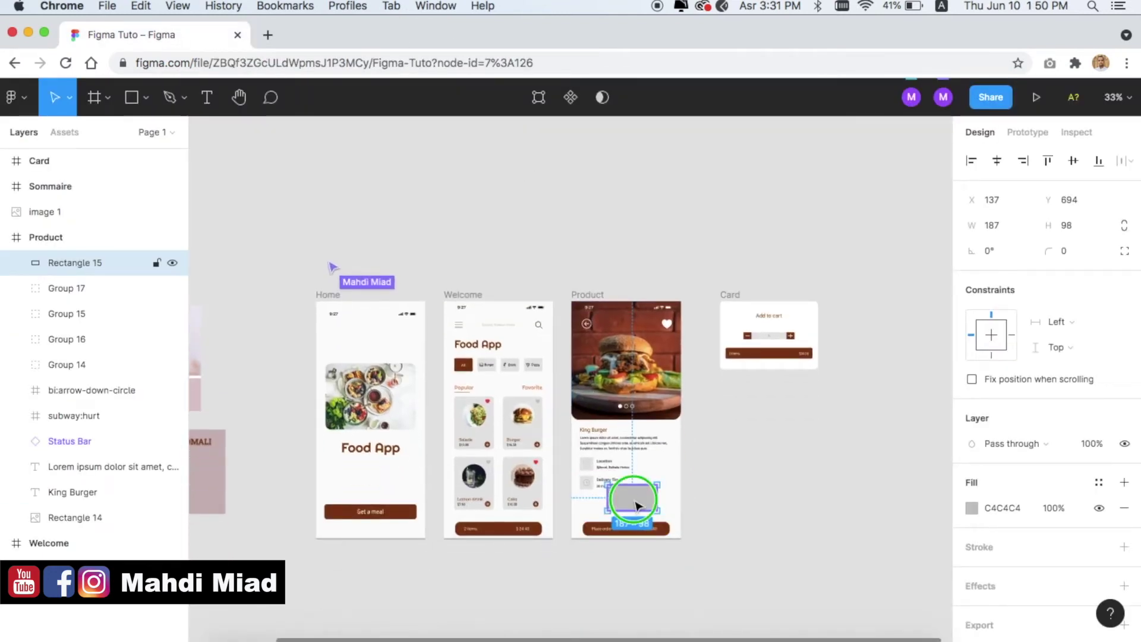
right_click(635, 504)
left_click(831, 497)
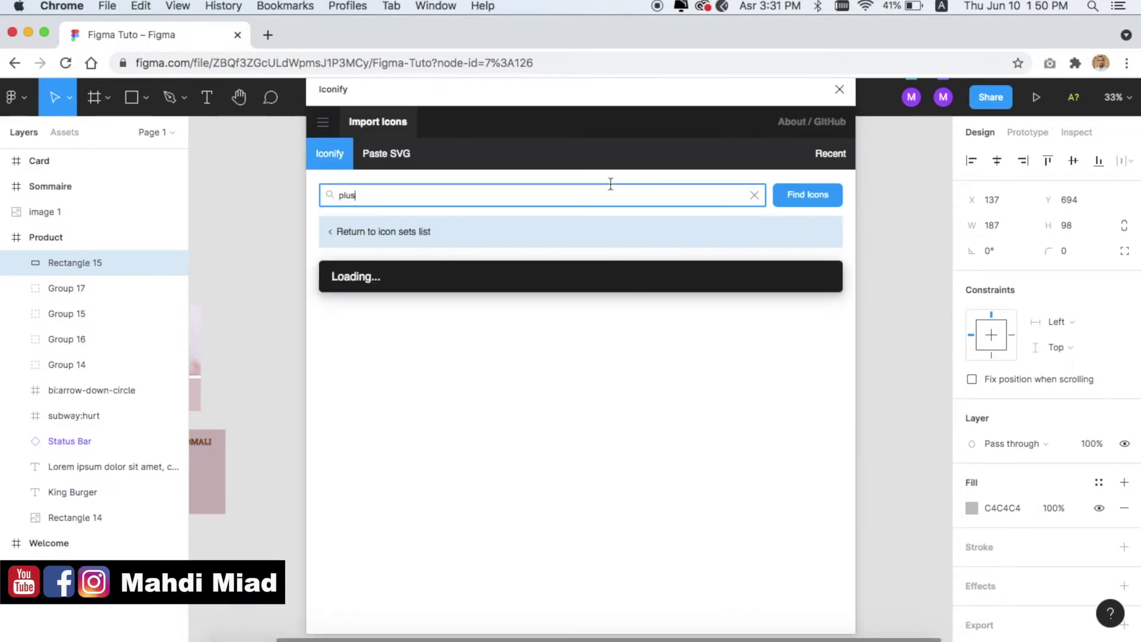
left_click(840, 89)
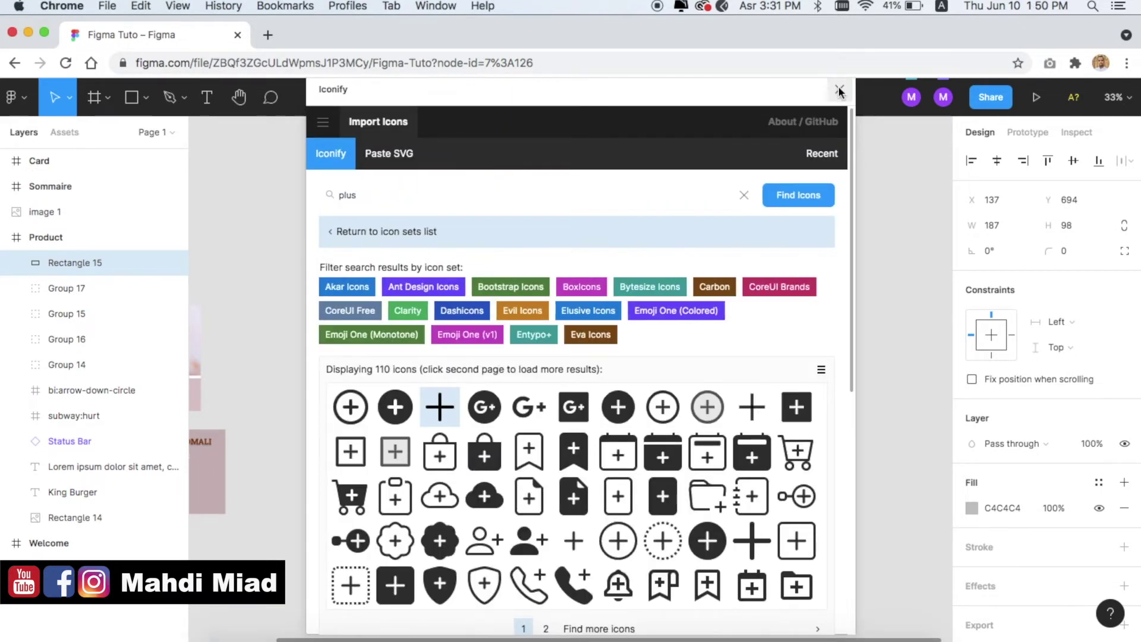
Search Unsplash for 'burger' and fill the placeholder rectangle with a burger photo
right_click(628, 501)
mouse_move(704, 488)
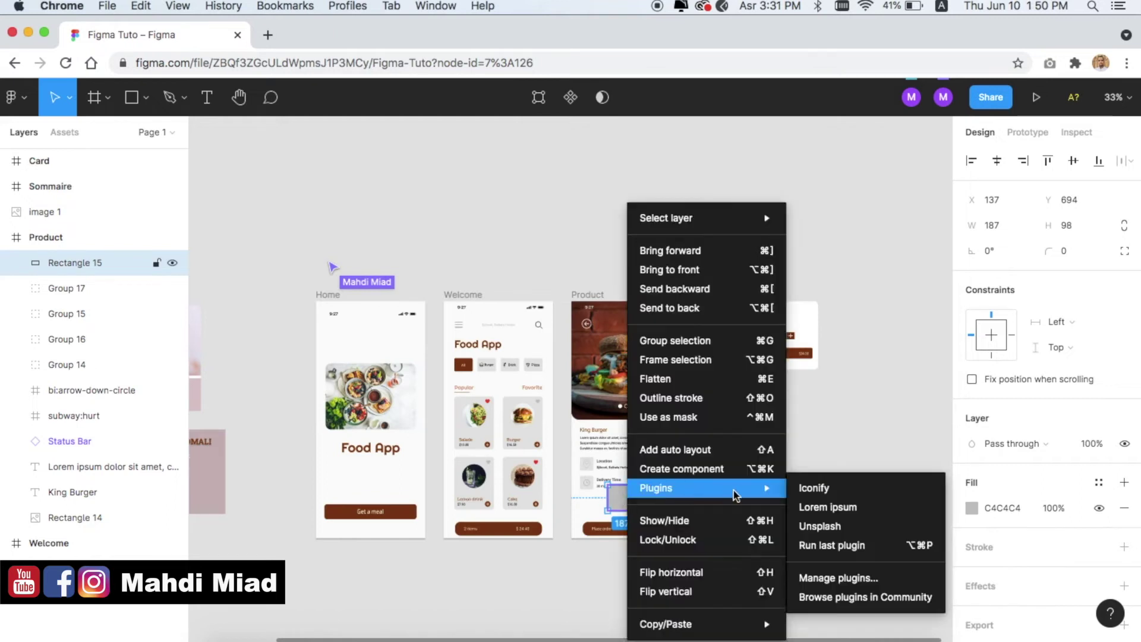
left_click(830, 529)
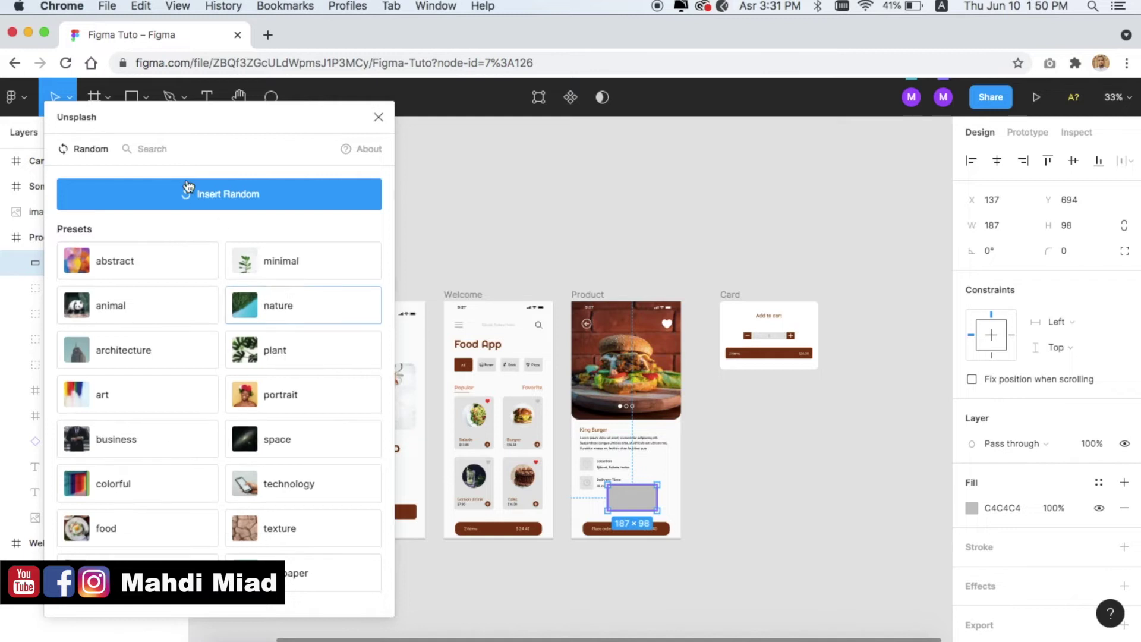
left_click(168, 151)
left_click(123, 195)
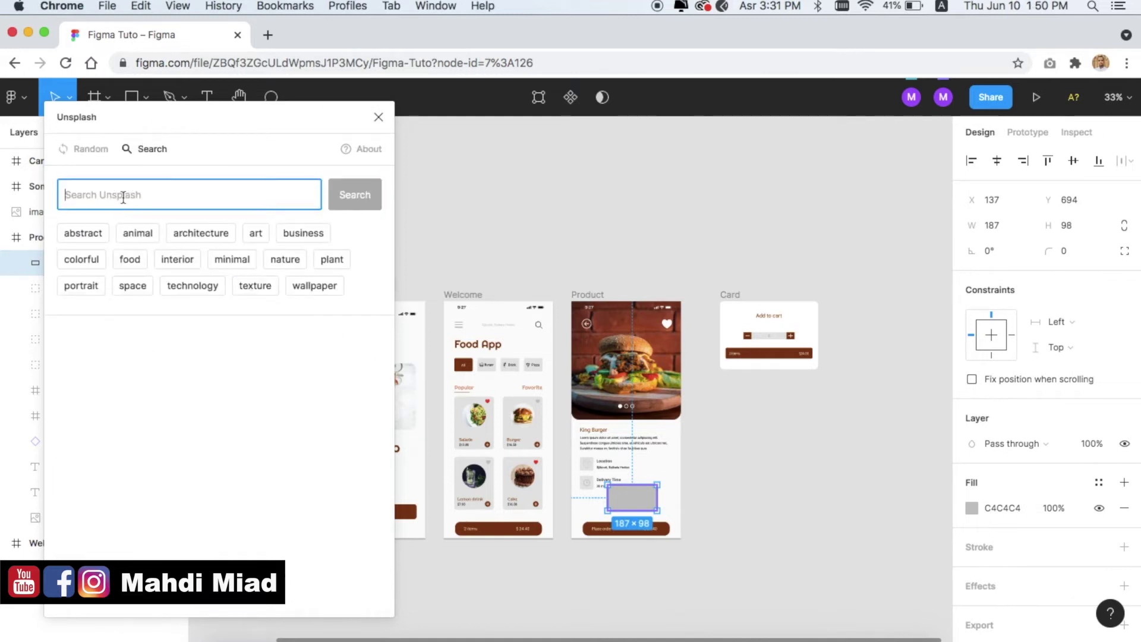
type("burger")
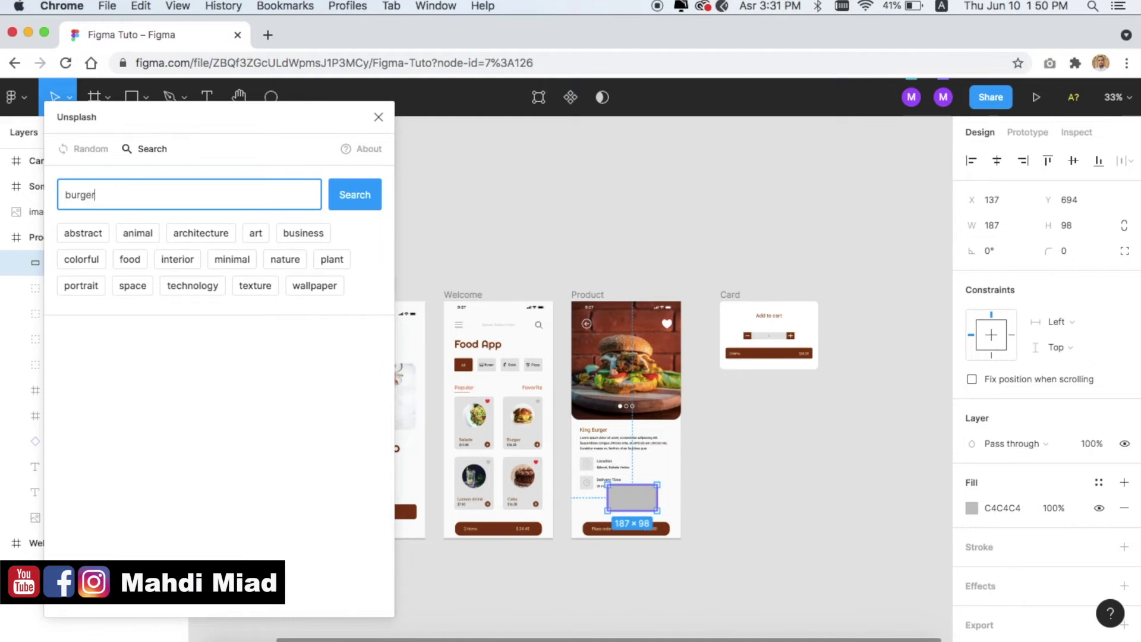
left_click(333, 202)
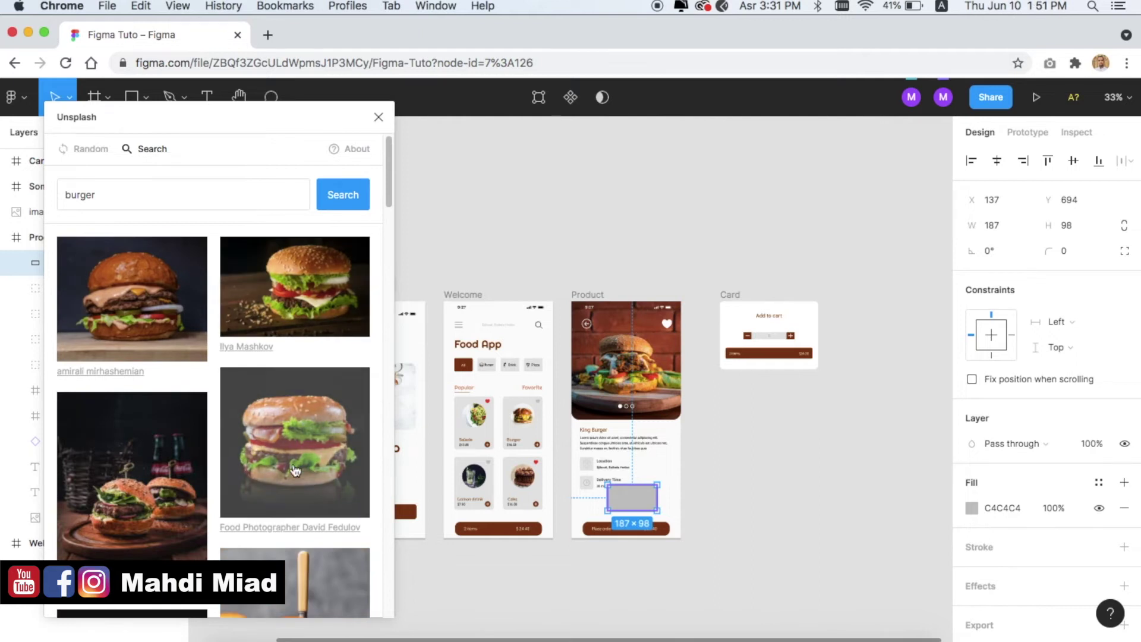
scroll(200, 466, "down", 2)
scroll(286, 429, "down", 1)
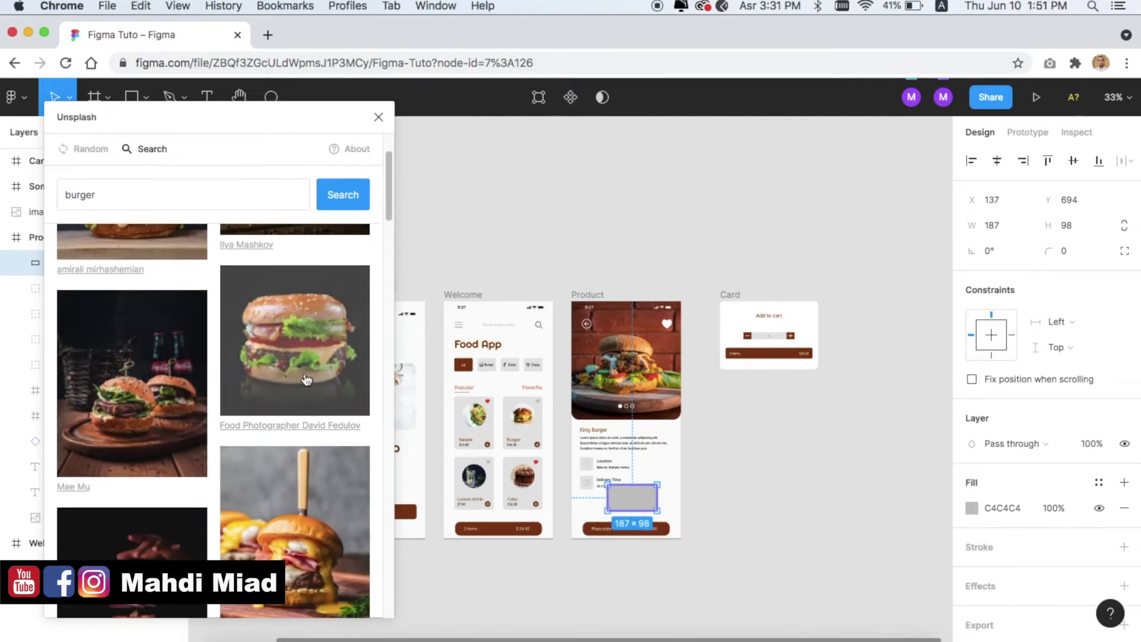
left_click(301, 344)
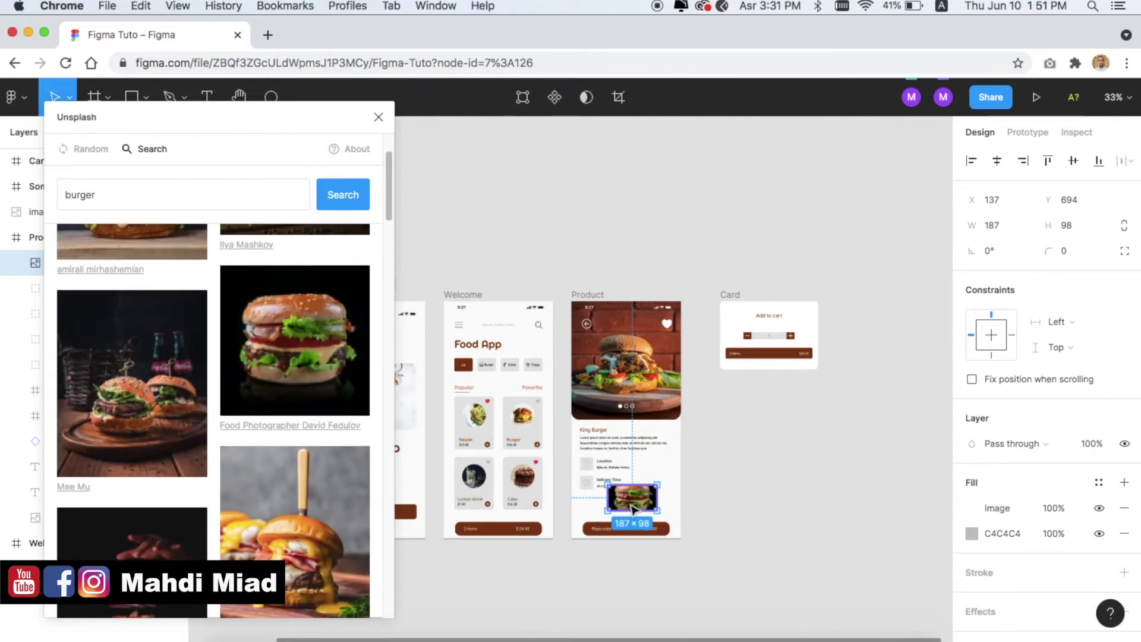
left_click(378, 117)
left_click(733, 501)
scroll(737, 508, "up", 5)
Move the burger photo up, enlarge it to 205×211, and apply a corner radius
scroll(725, 504, "down", 2)
scroll(725, 504, "left", 3)
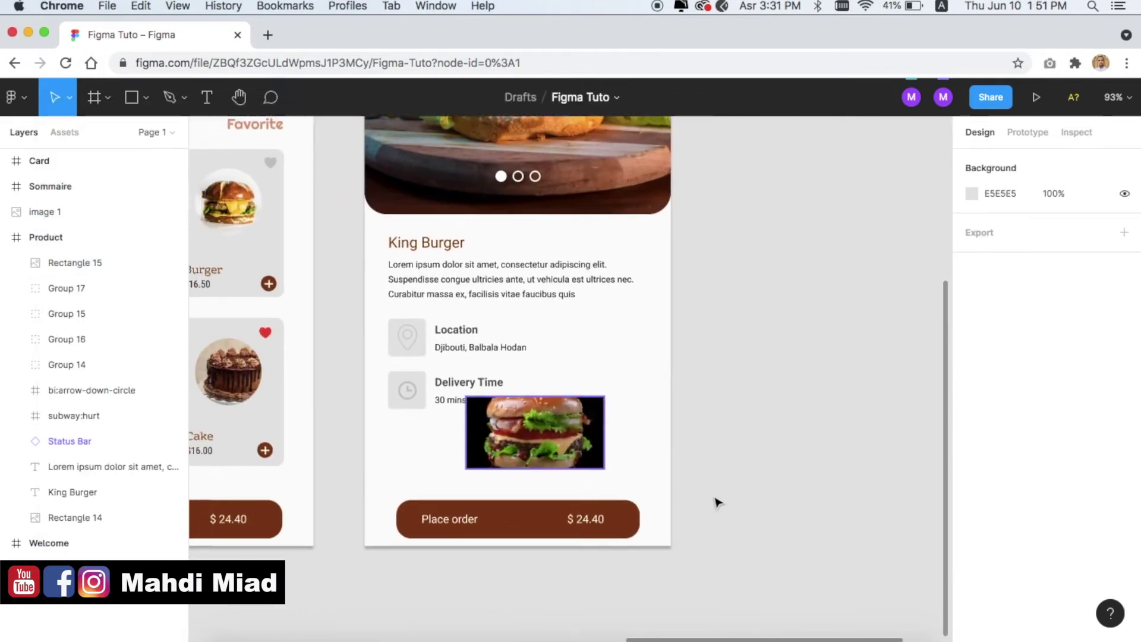
left_click_drag(589, 414, 602, 324)
left_click_drag(629, 371, 644, 457)
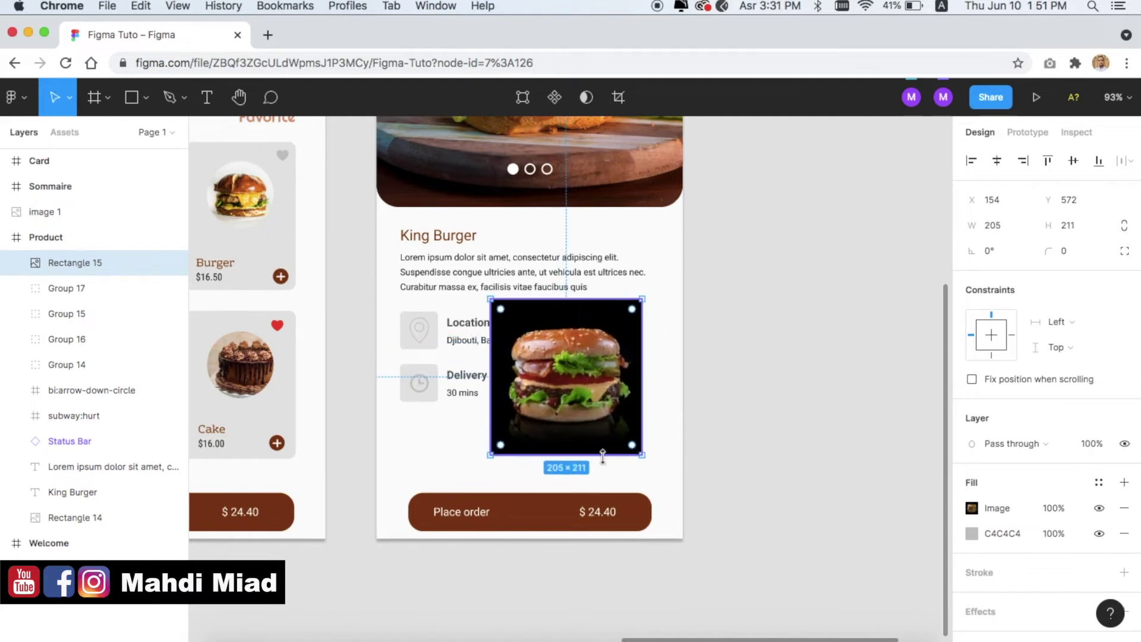
scroll(592, 429, "up", 2)
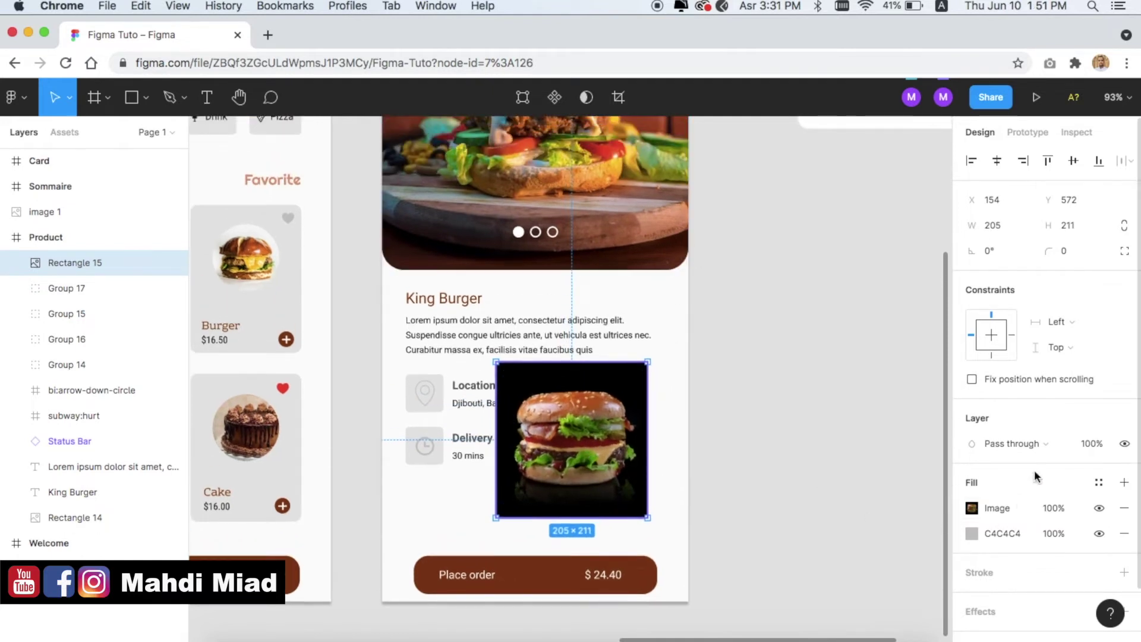
left_click(1066, 256)
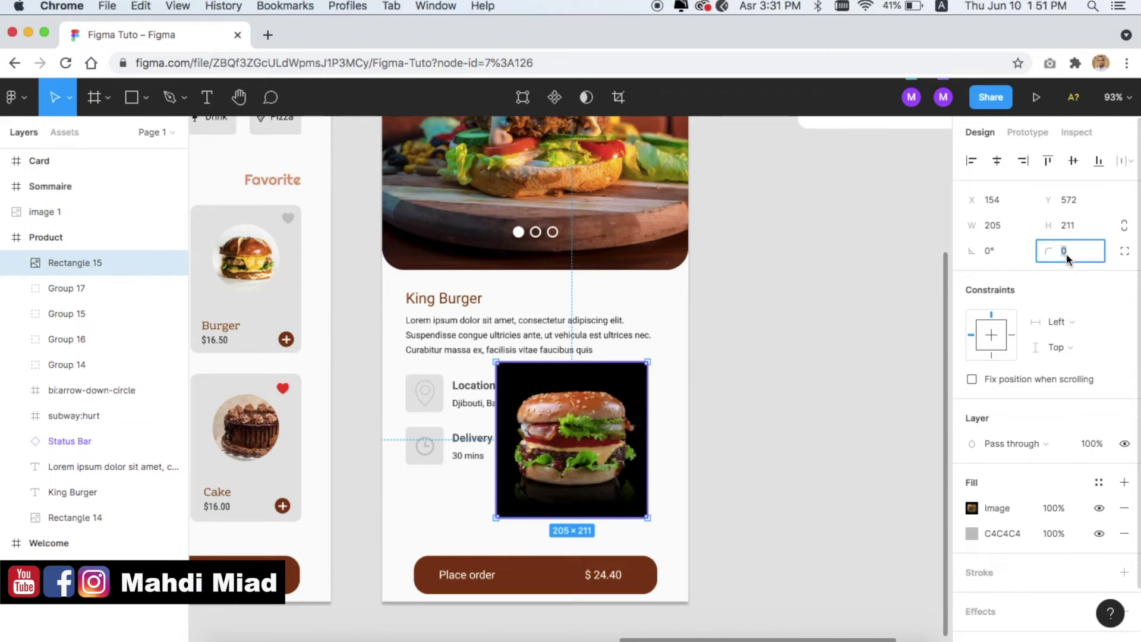
type("611")
key("Return")
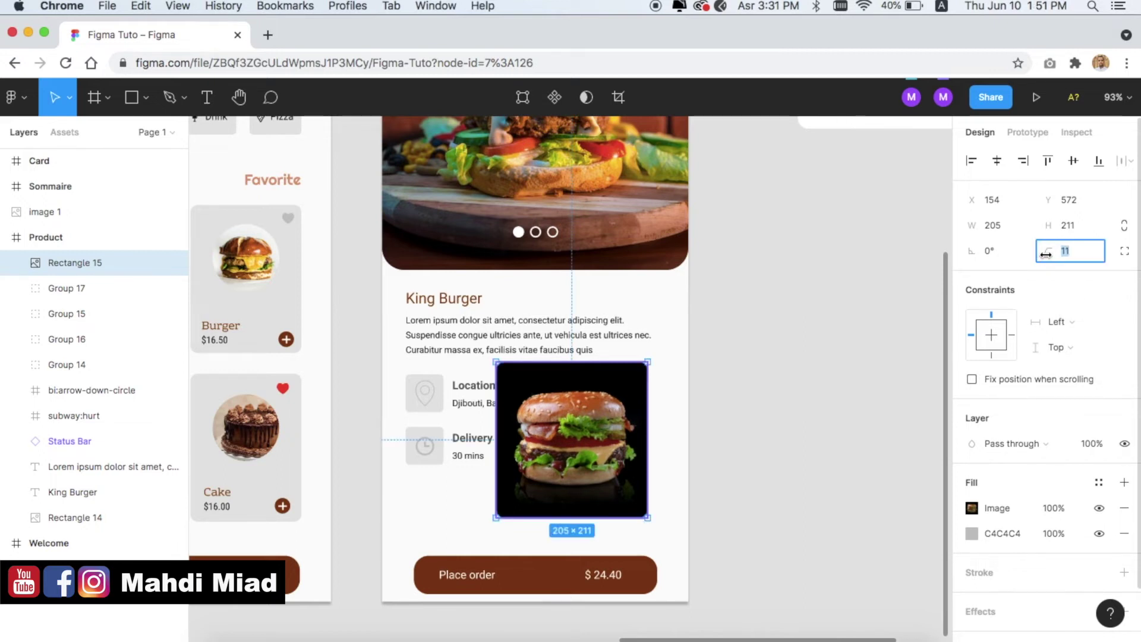
Set independent corner radii to 0, 0, 20, 20 so only the bottom corners are rounded
left_click(1125, 251)
left_click(997, 279)
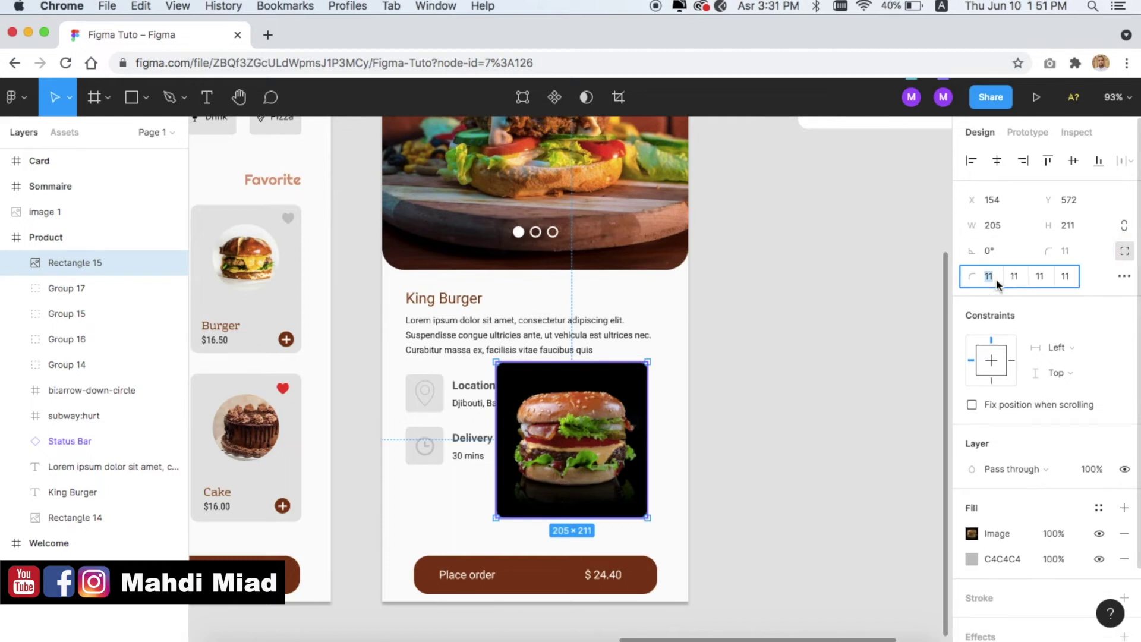
type("0")
key("Tab")
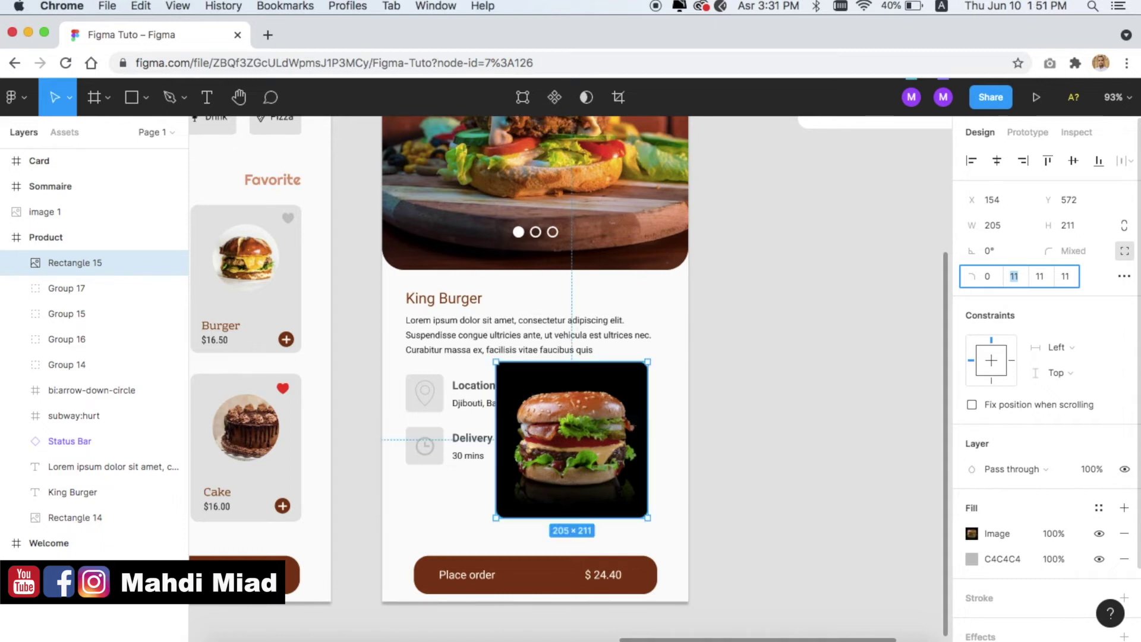
type("20")
key("Tab")
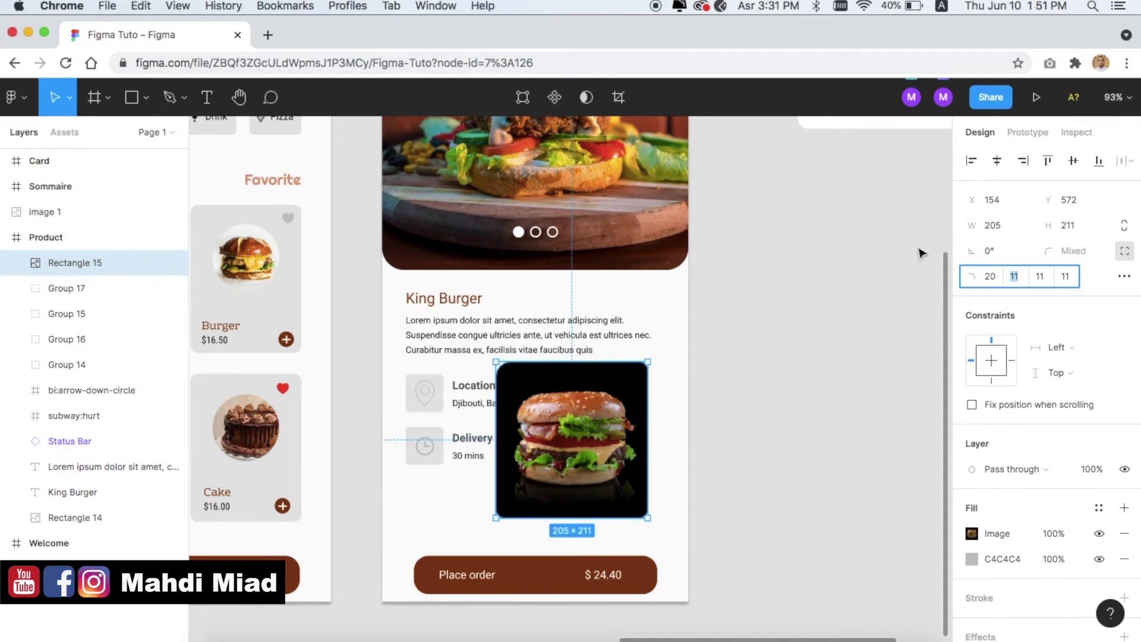
left_click(990, 277)
key("Tab")
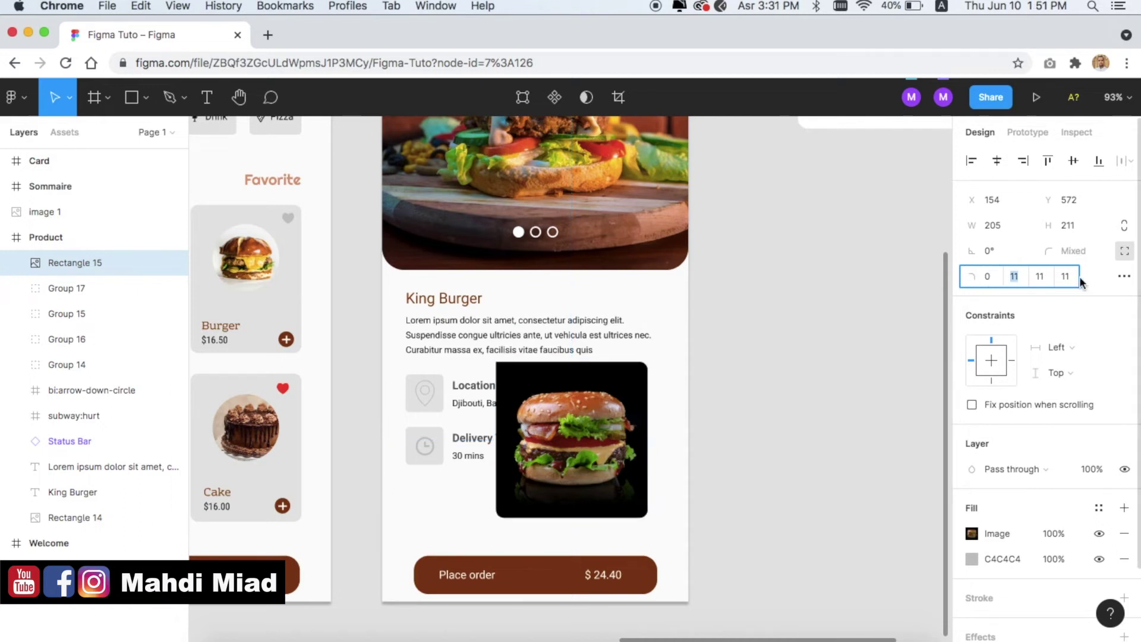
type("0")
key("Return")
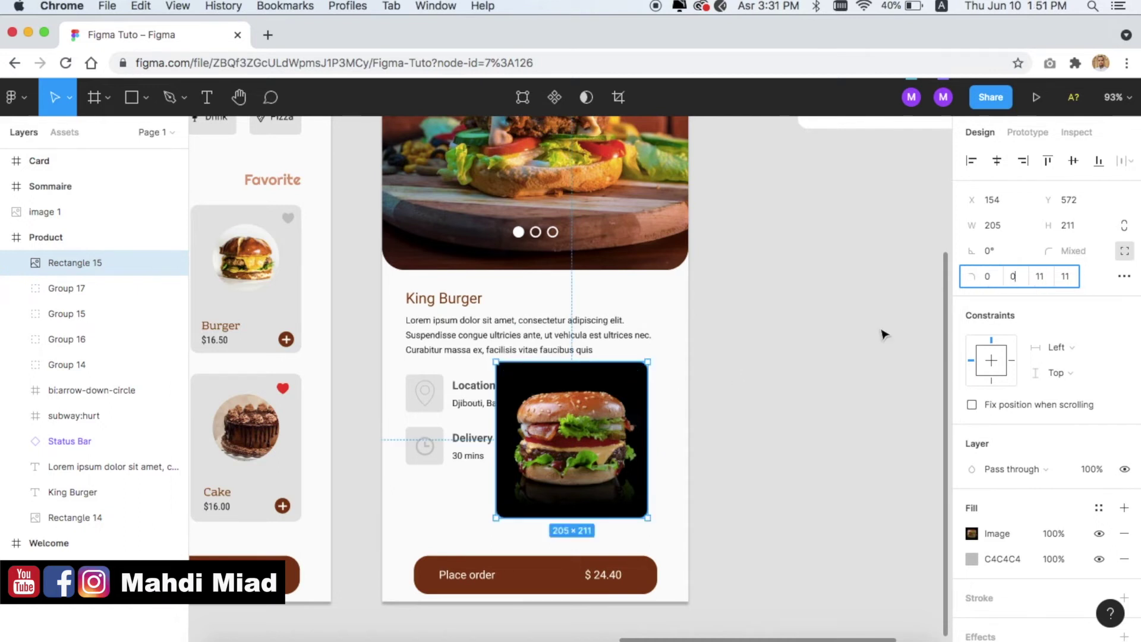
left_click(1046, 282)
type("20")
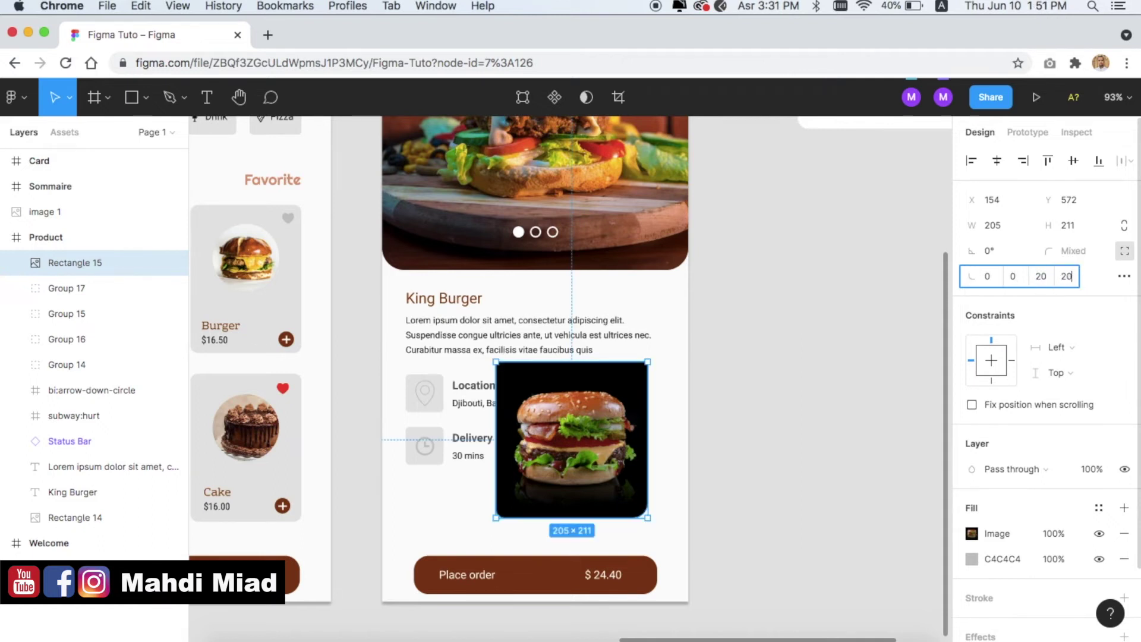
left_click(743, 478)
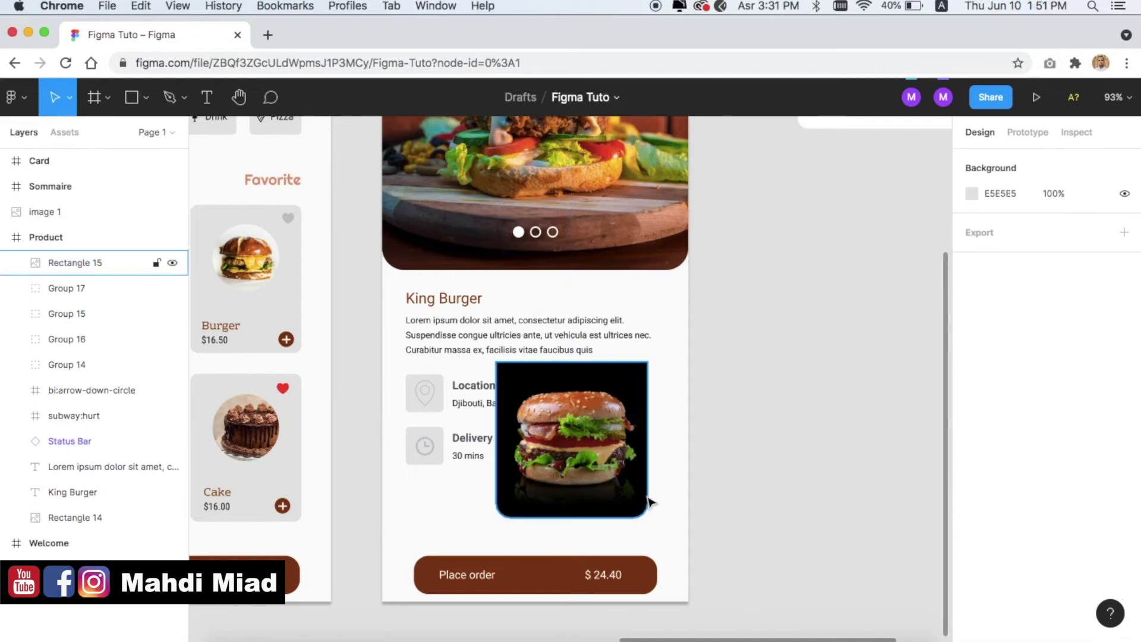
Delete the extra burger photo and select the heart on the header image
scroll(581, 501, "up", 3)
left_click_drag(605, 538, 533, 272)
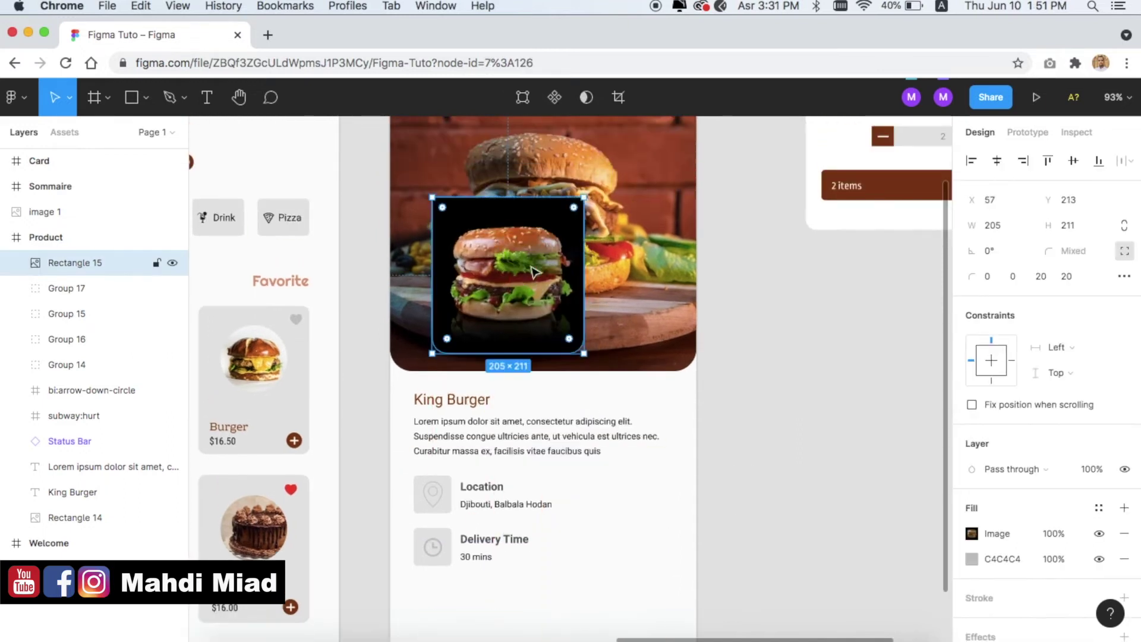
key("Delete")
scroll(581, 449, "up", 5)
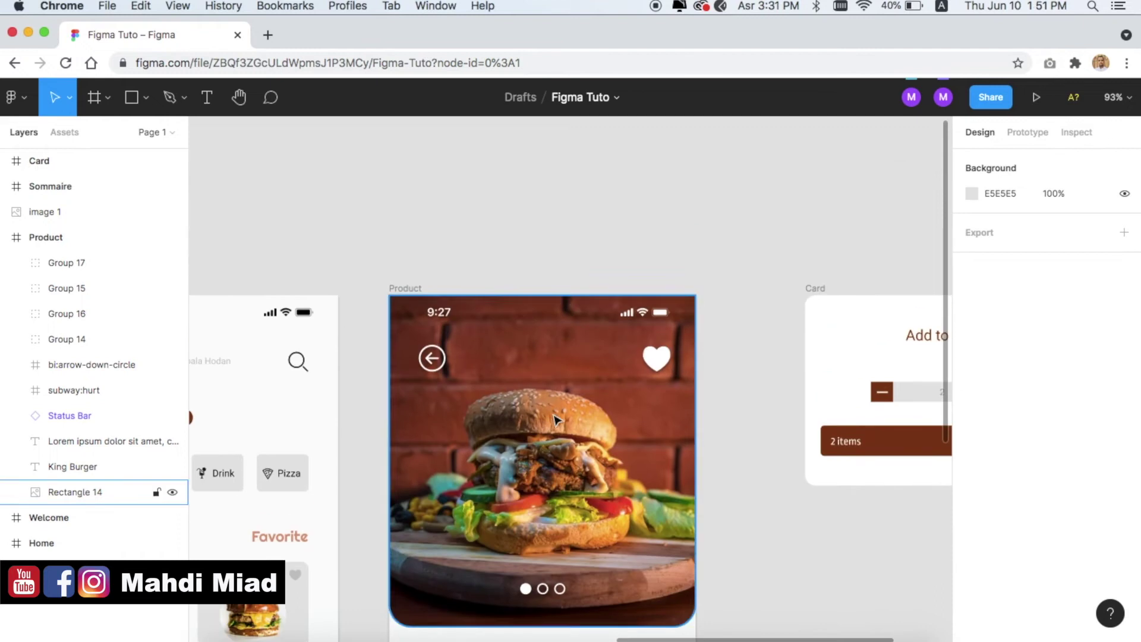
left_click(651, 333)
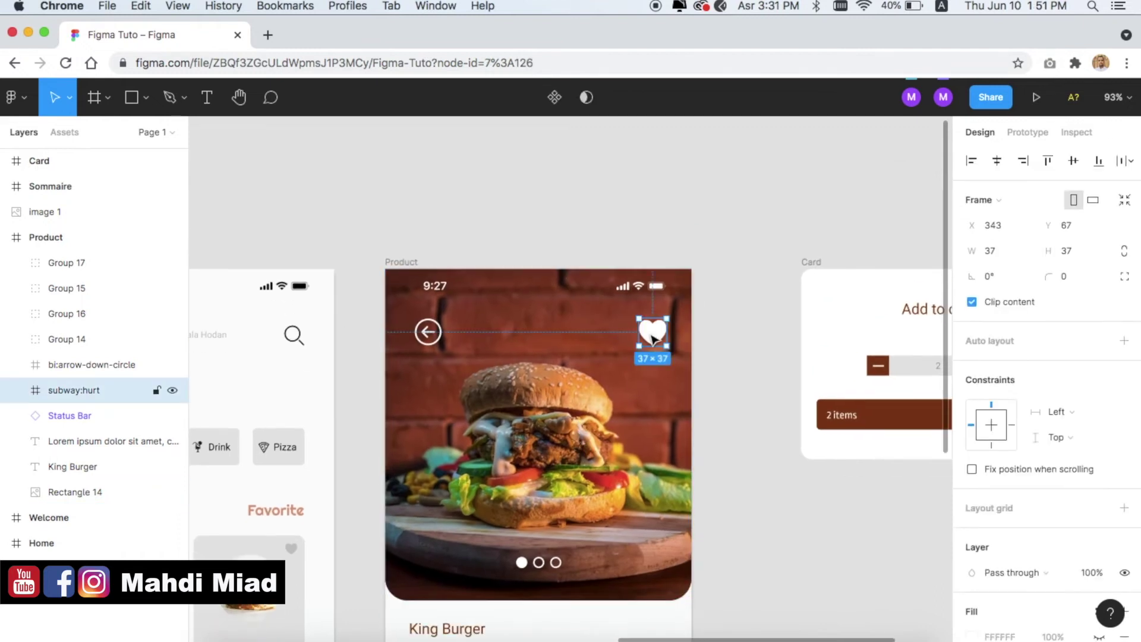
scroll(641, 342, "down", 2)
scroll(654, 321, "down", 3)
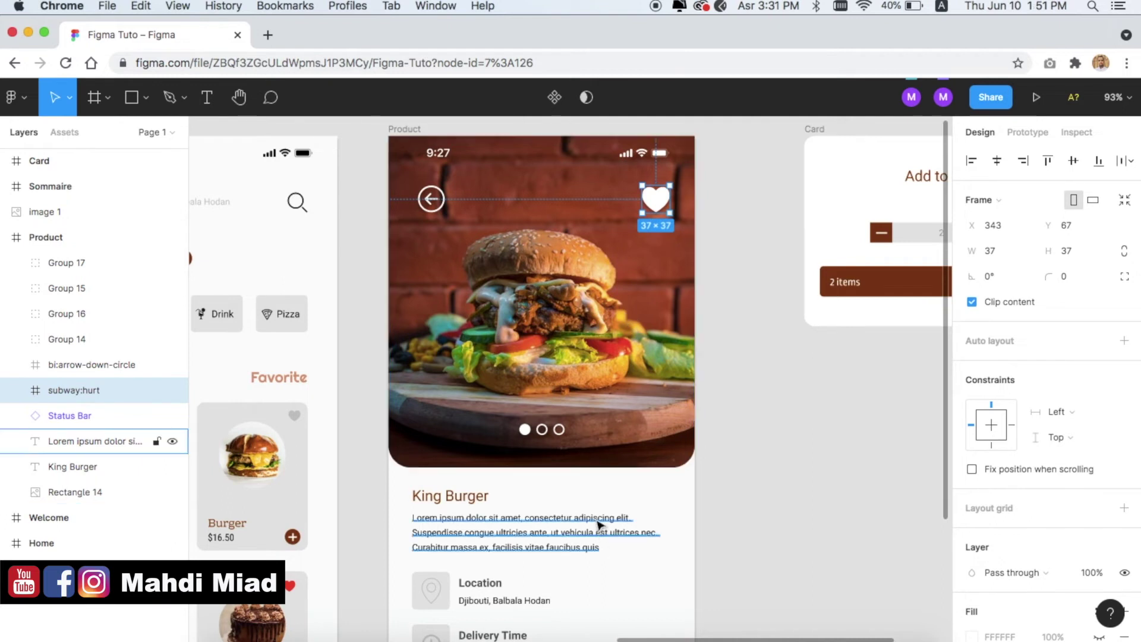
Import the filled subway:hurt heart from an Iconify 'hurt' search into the Product frame
left_click(574, 526)
right_click(574, 526)
mouse_move(655, 488)
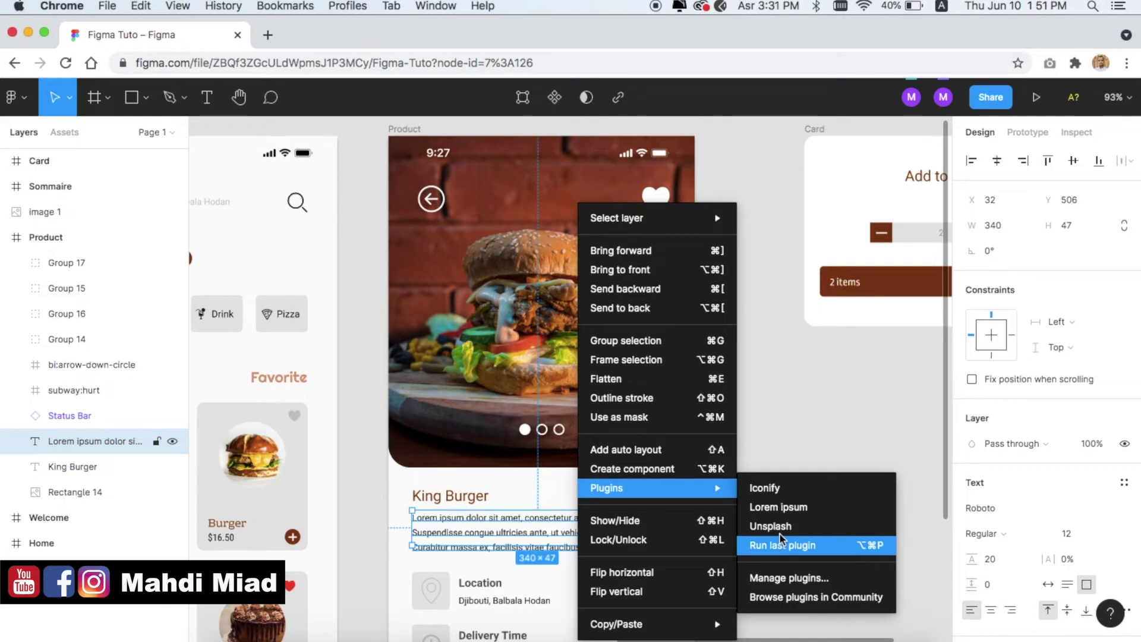
left_click(765, 488)
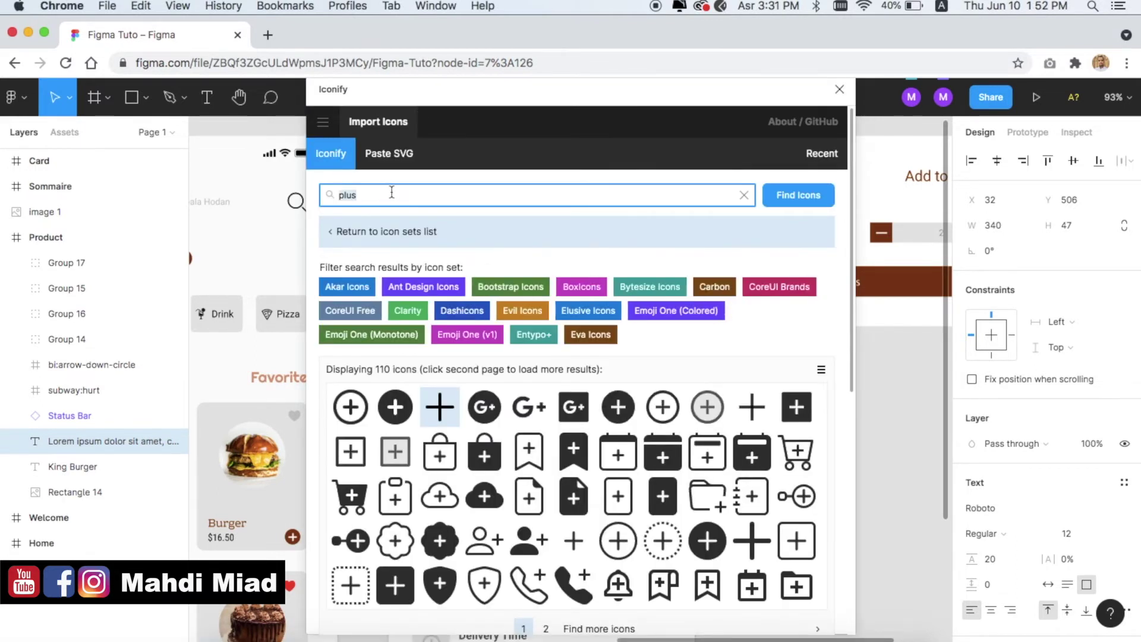
type("hurt")
key("Return")
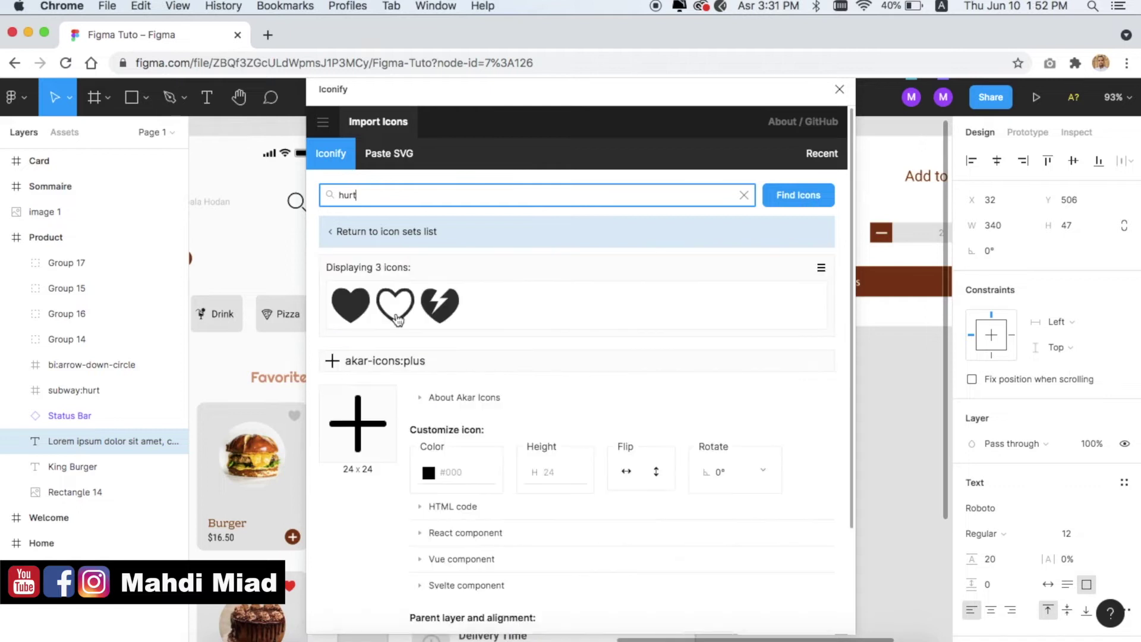
left_click(350, 304)
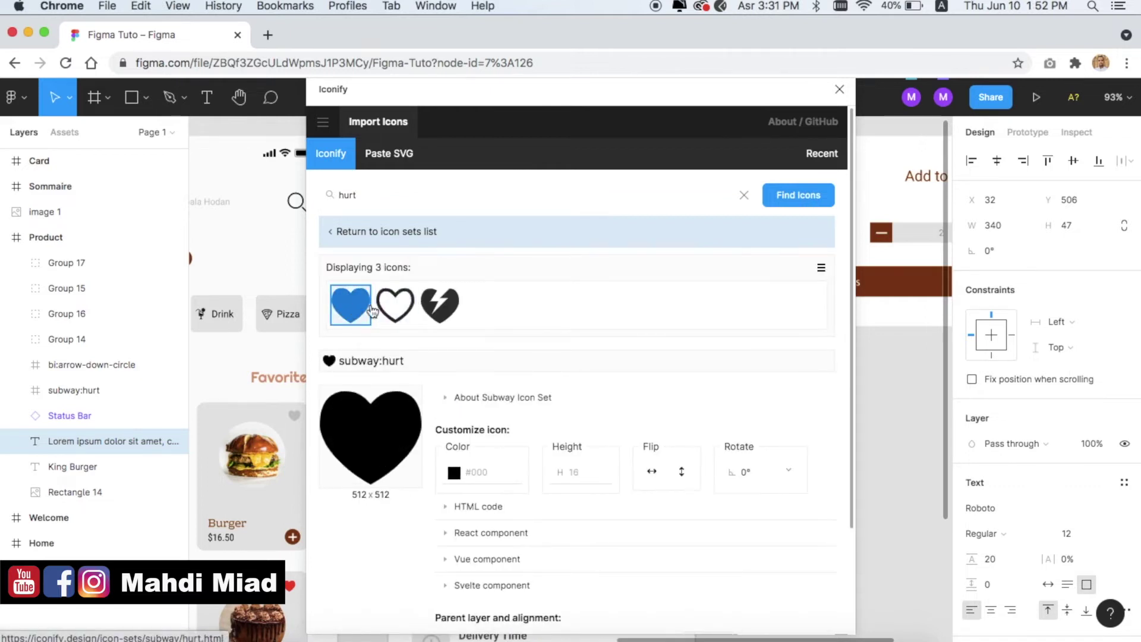
scroll(686, 326, "down", 3)
left_click(805, 590)
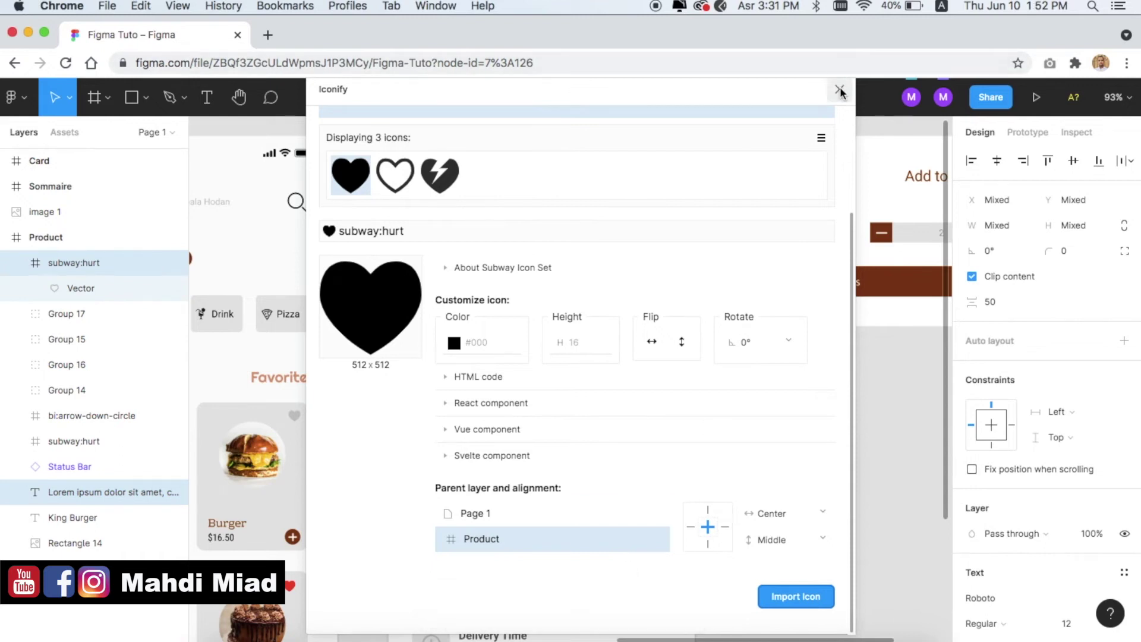
left_click(839, 90)
scroll(754, 410, "down", 4)
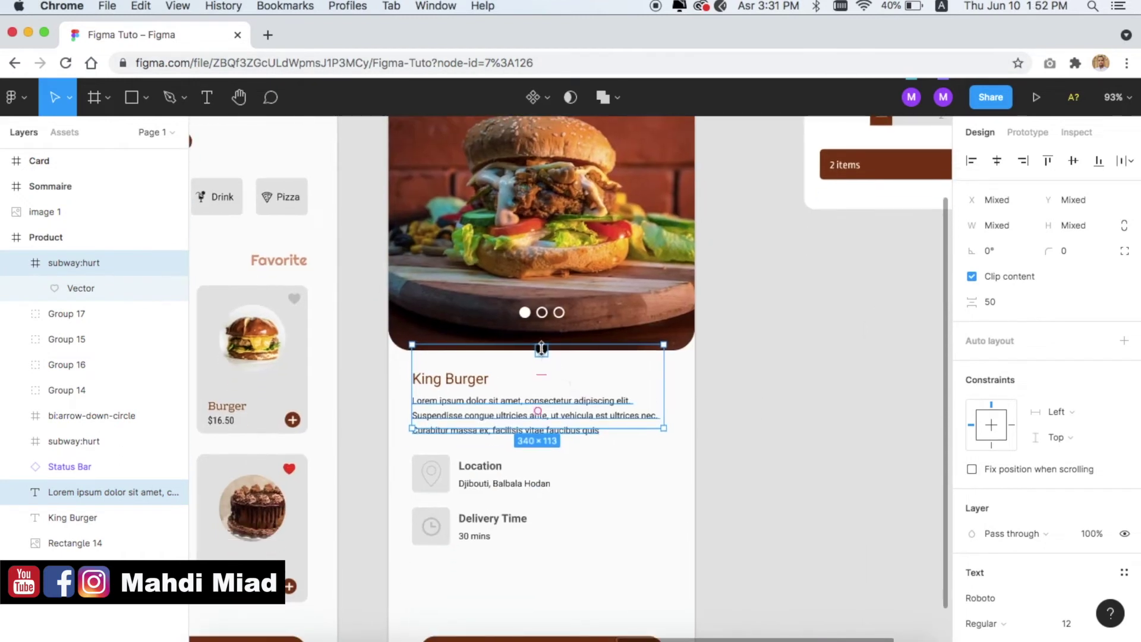
Place the heart icon on the burger photo and enlarge it to 82×82
left_click(761, 394)
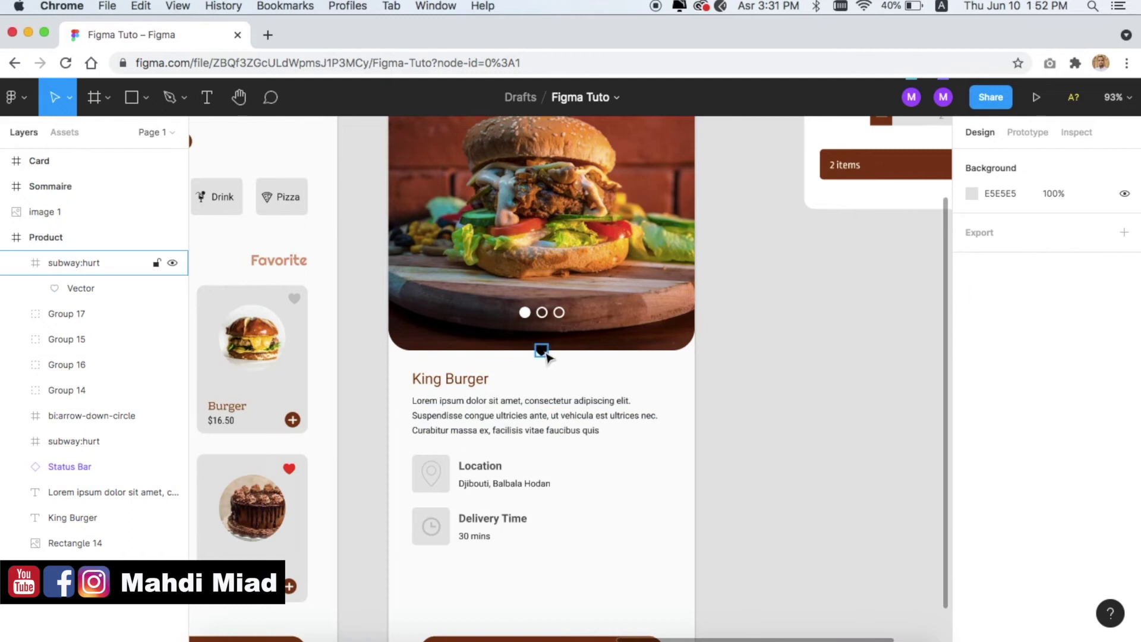
left_click_drag(545, 353, 456, 250)
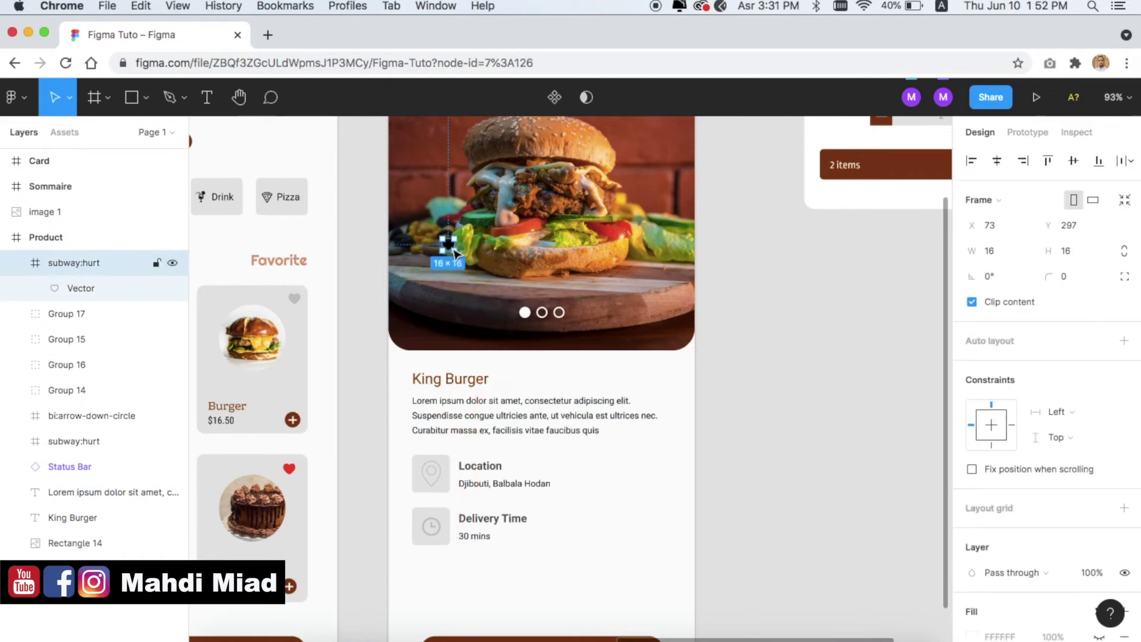
mouse_move(454, 251)
left_mouse_down()
mouse_move(472, 276)
mouse_move(459, 289)
left_mouse_up()
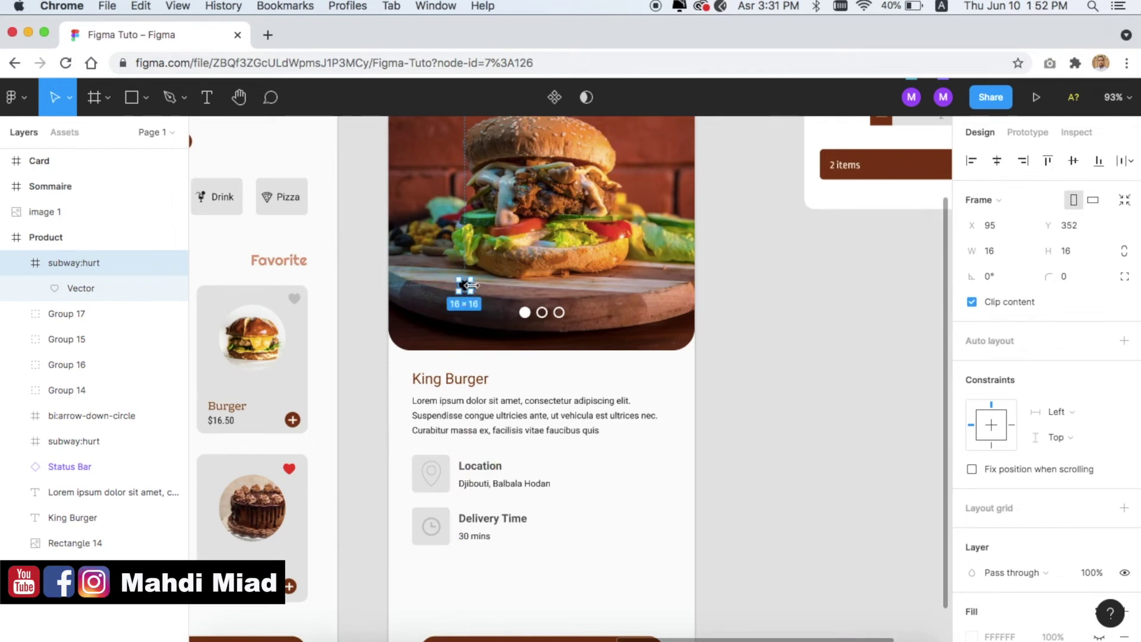
left_click_drag(474, 277, 531, 250)
key("ctrl+z")
left_click_drag(473, 277, 521, 249)
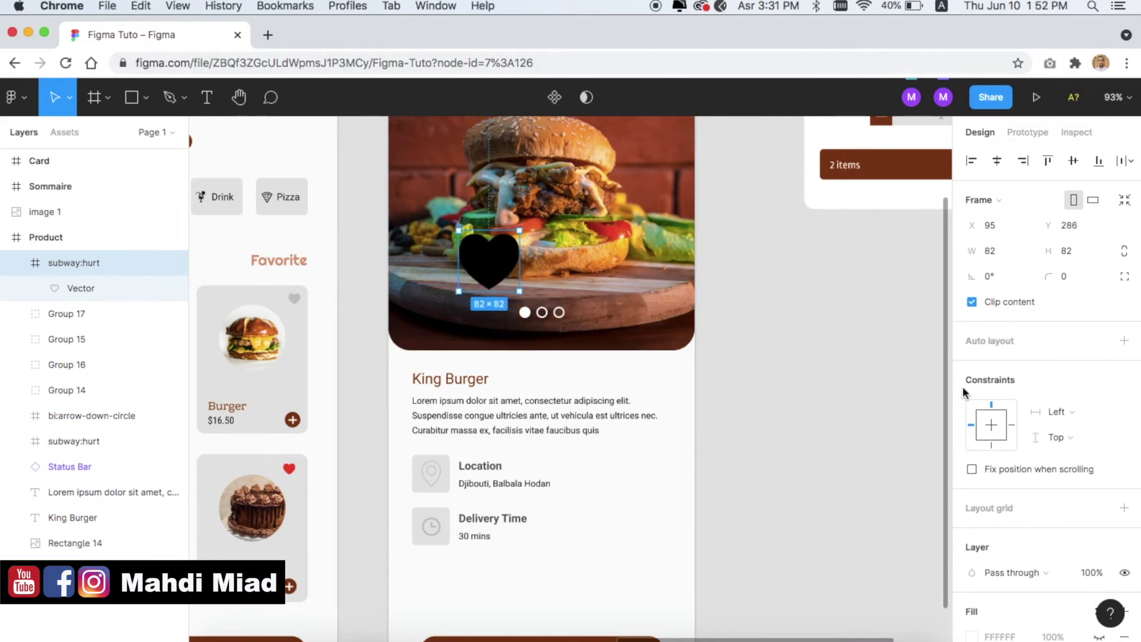
scroll(999, 565, "down", 5)
Recolour the heart to white FFFFFF and reselect the large heart
left_click(972, 464)
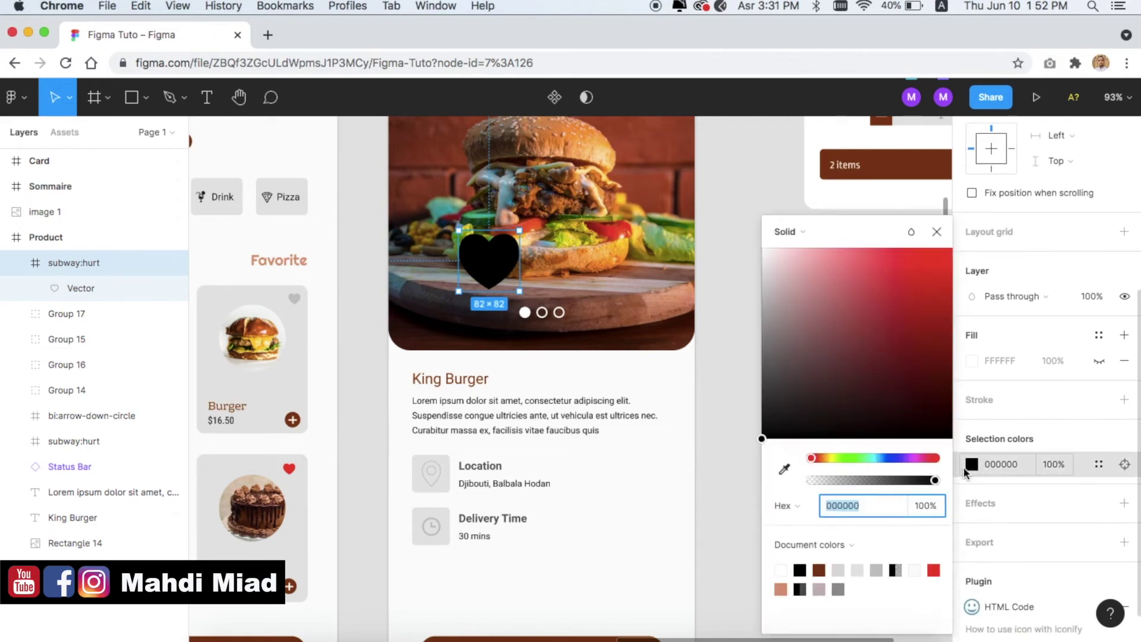
left_click(935, 569)
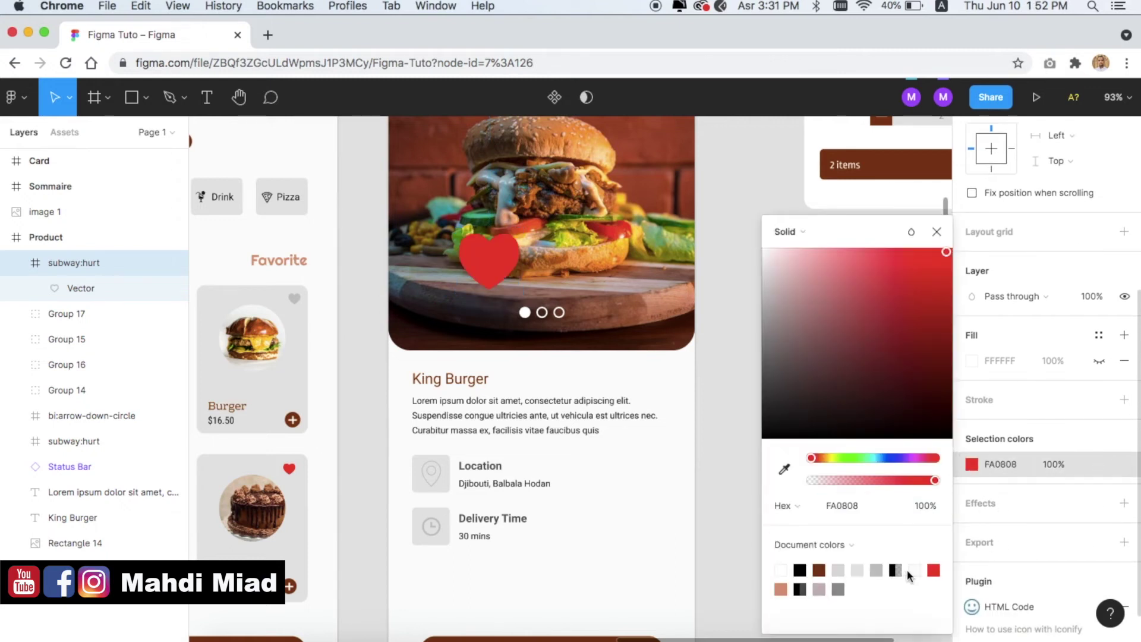
left_click(914, 570)
left_click(781, 570)
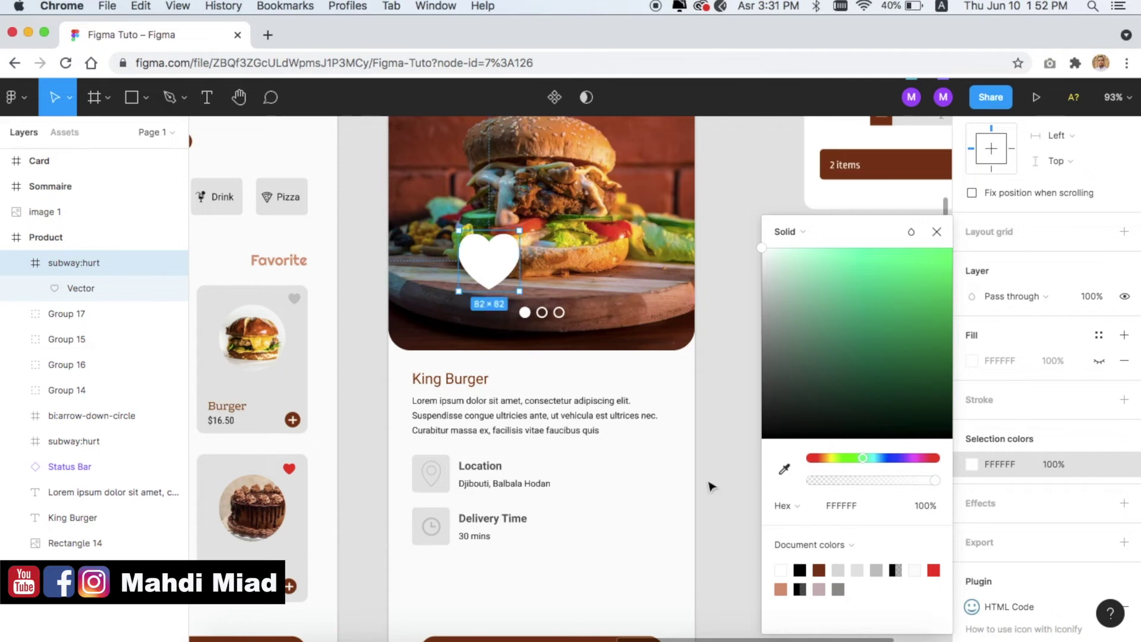
left_click(721, 380)
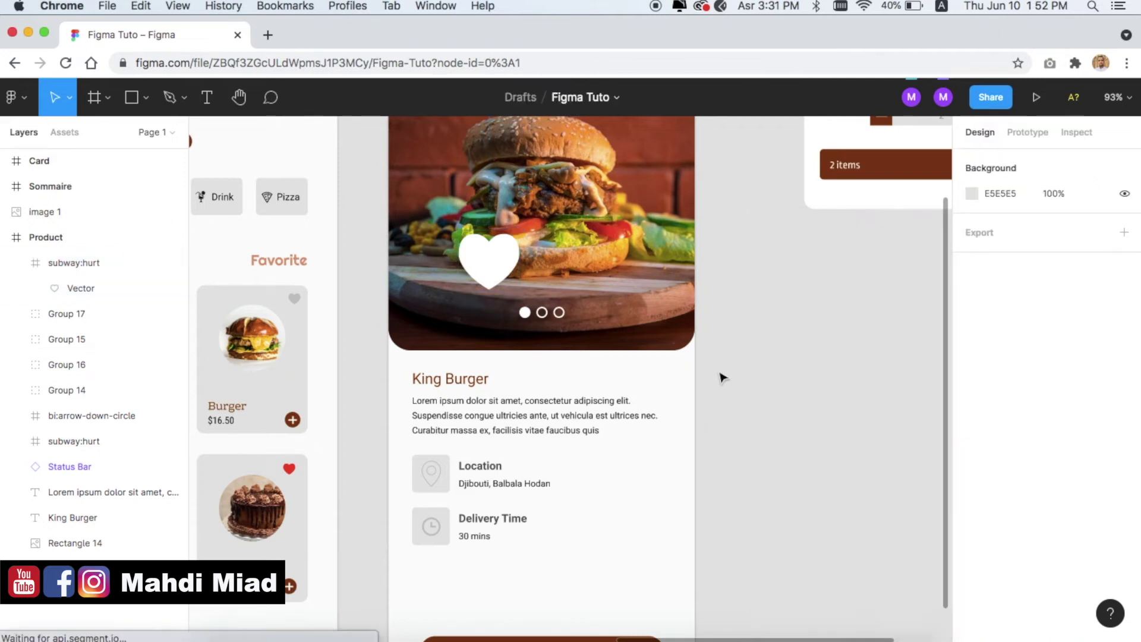
scroll(721, 377, "up", 3)
left_click(508, 405)
key("Delete")
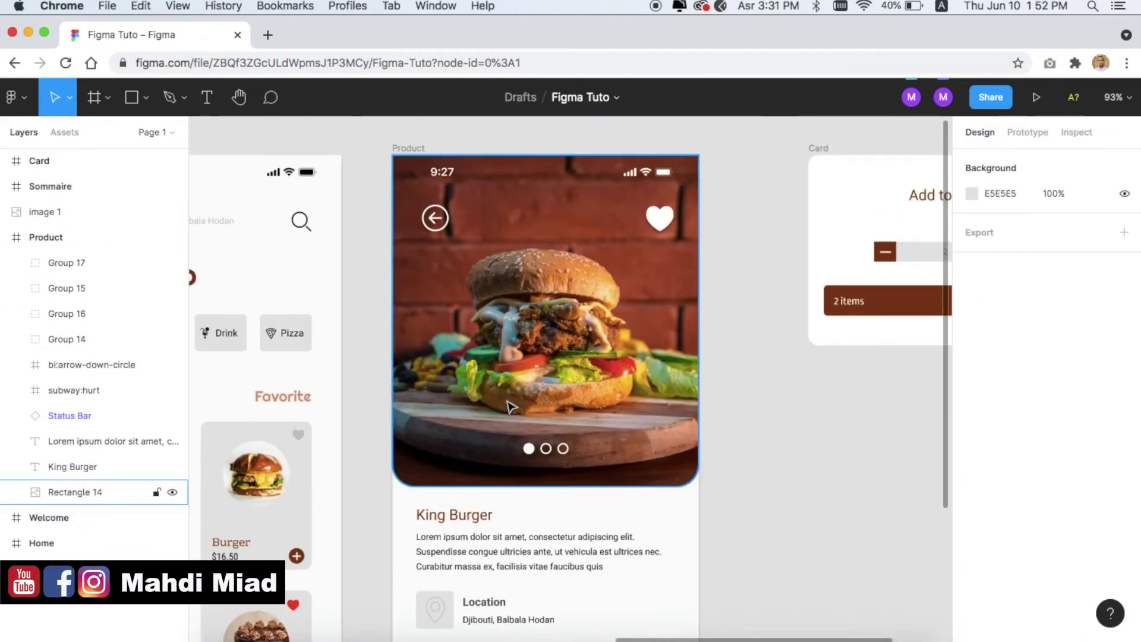
left_click(436, 218)
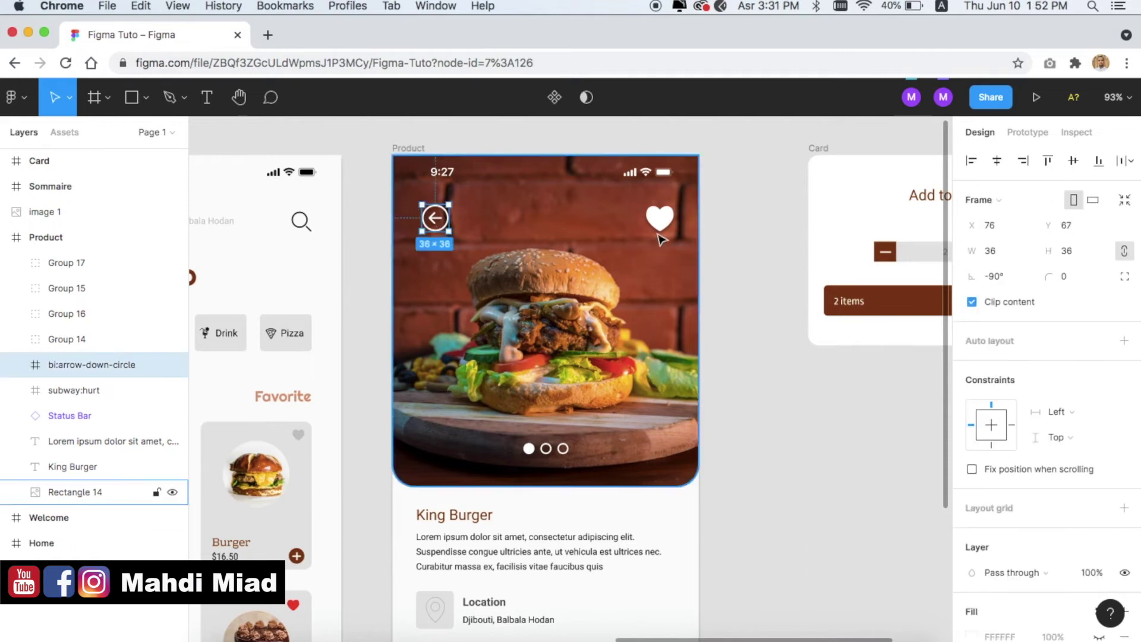
left_click(663, 225)
scroll(595, 297, "down", 4)
left_click(538, 431)
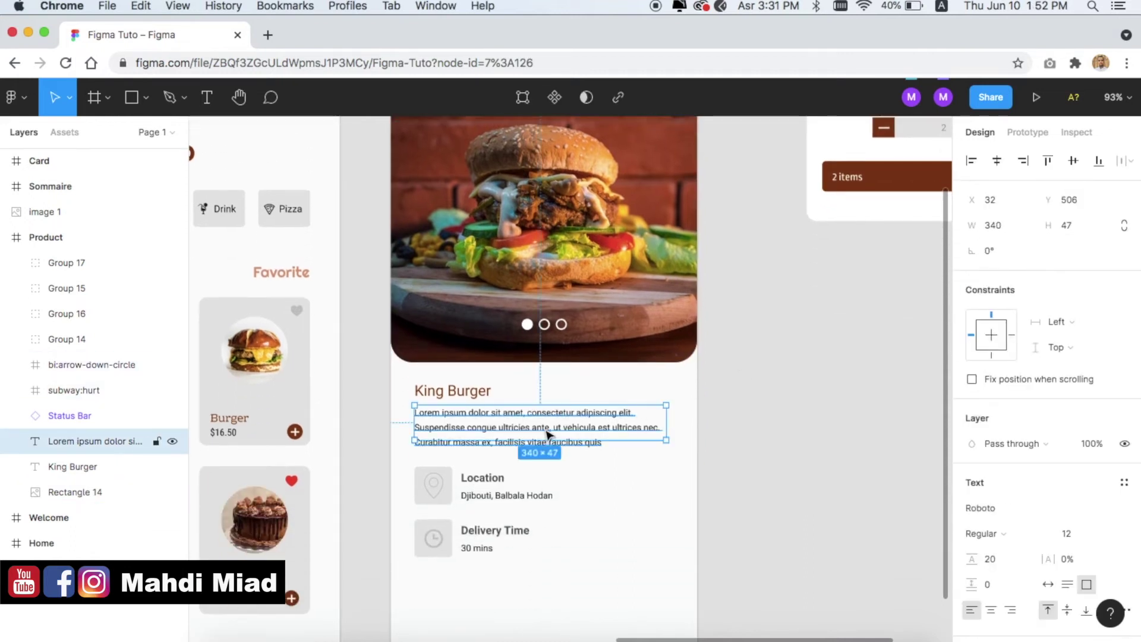
left_click(454, 390)
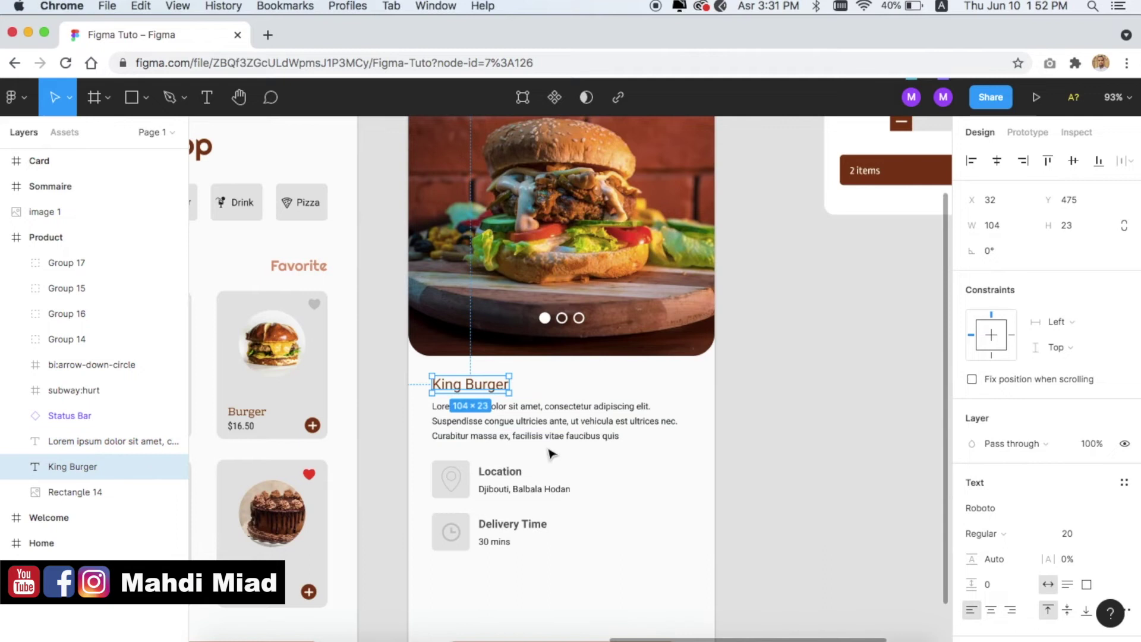
scroll(558, 463, "down", 2)
left_click(619, 434)
left_click(523, 402)
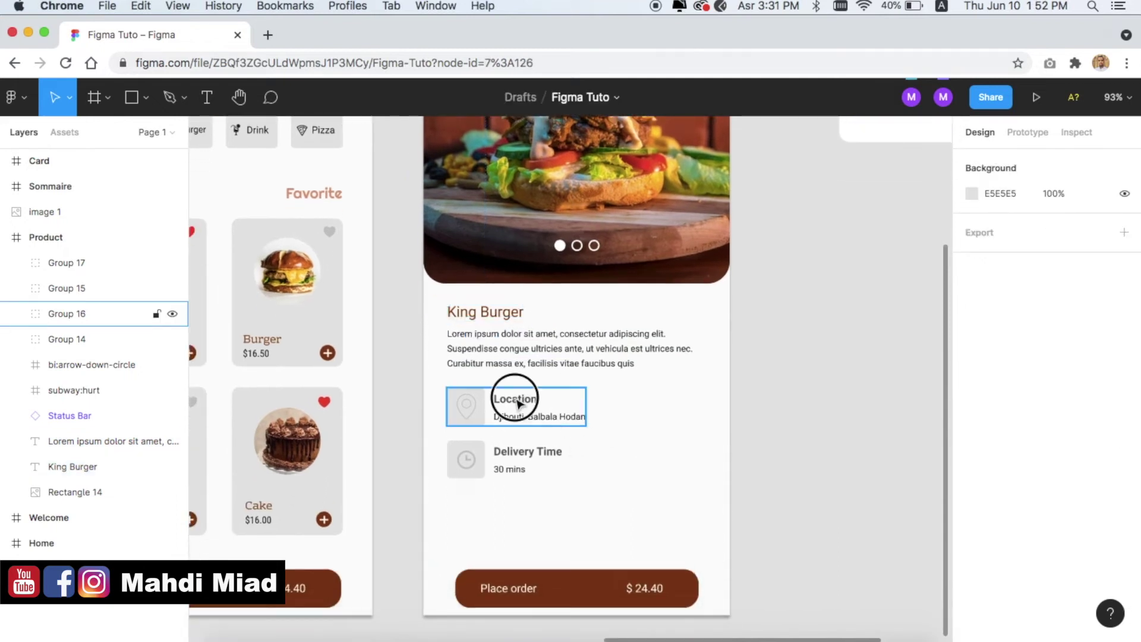
double_click(467, 404)
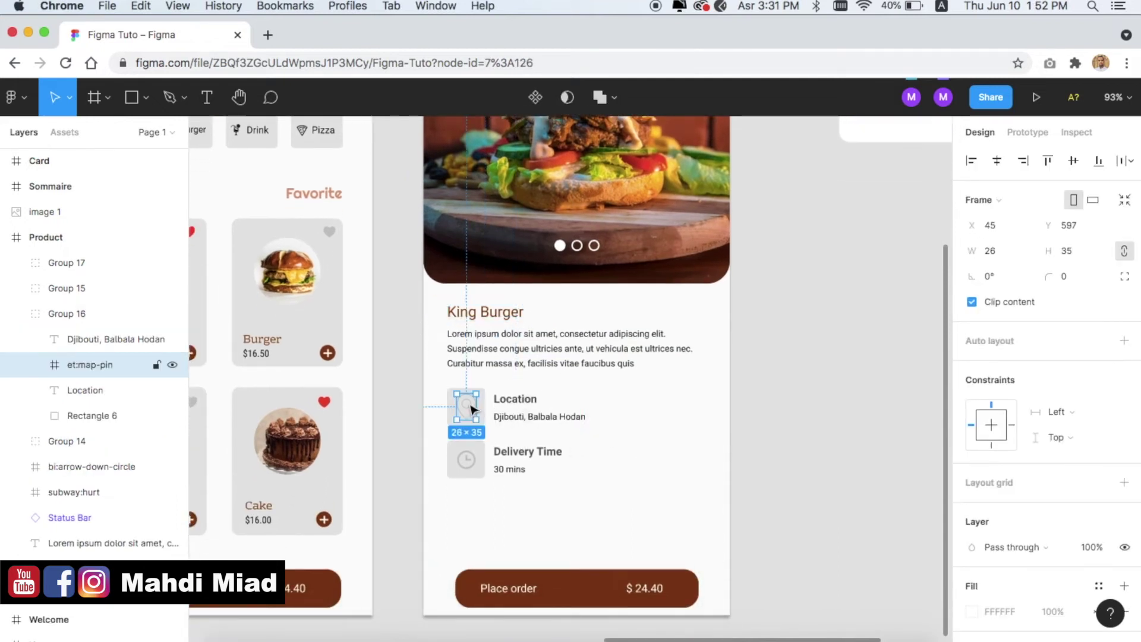
left_click(600, 407)
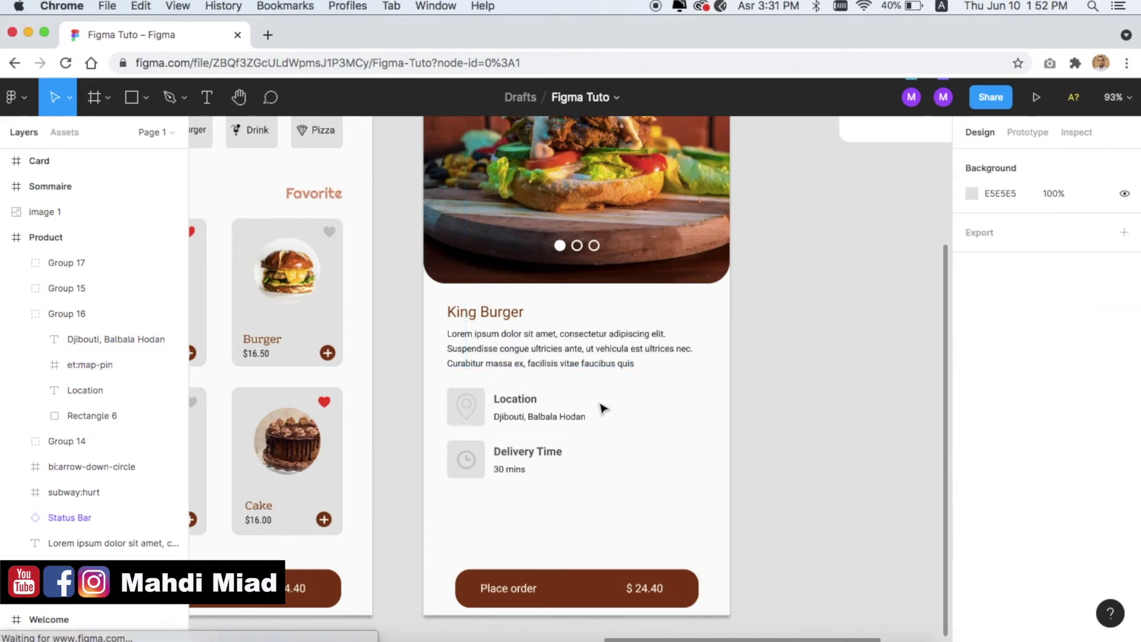
scroll(543, 404, "up", 5)
left_click(540, 406)
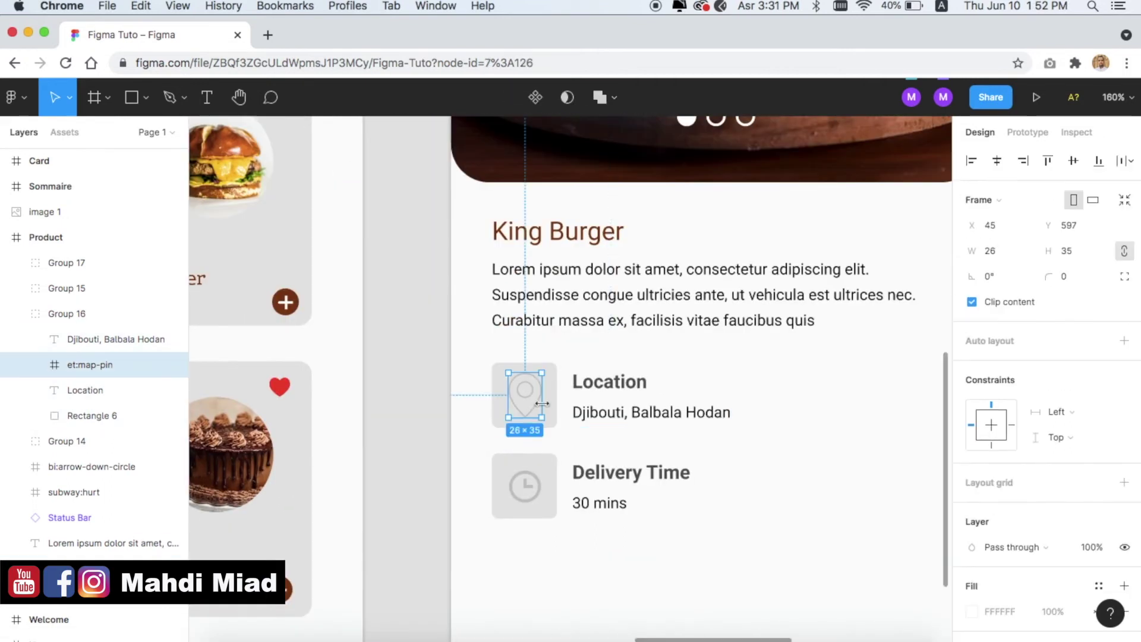
double_click(556, 403)
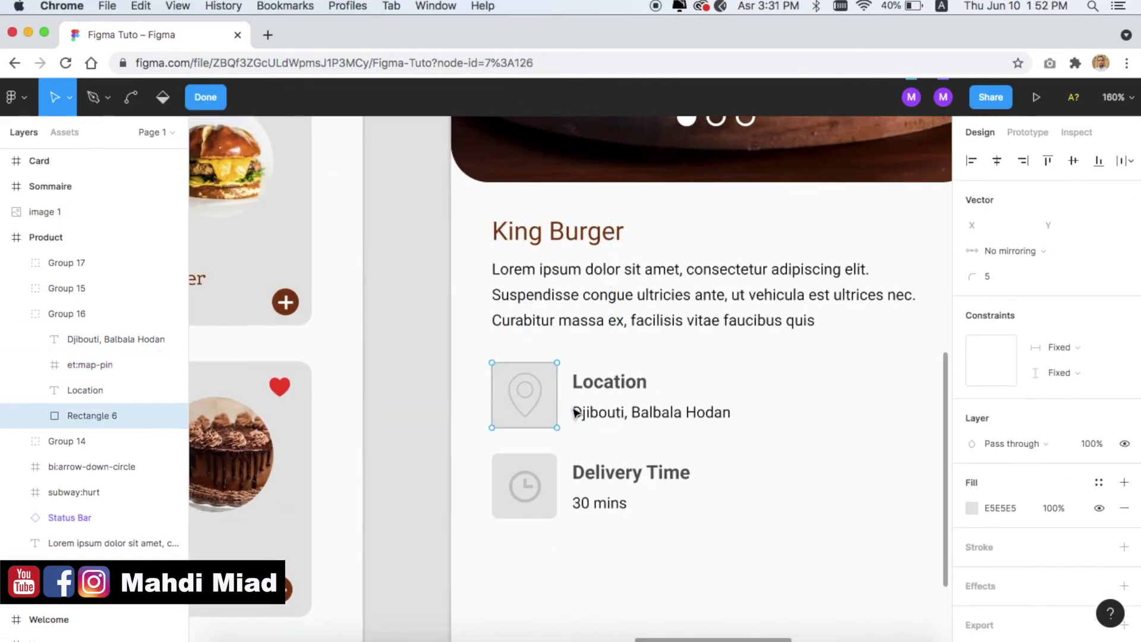
left_click(786, 435)
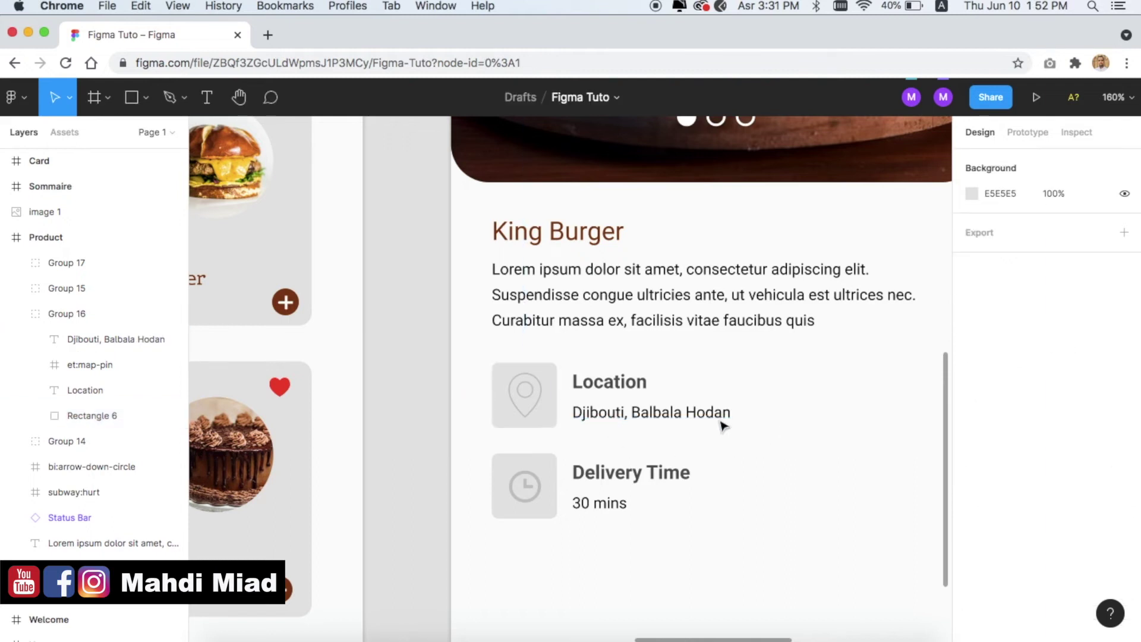
scroll(647, 423, "down", 5)
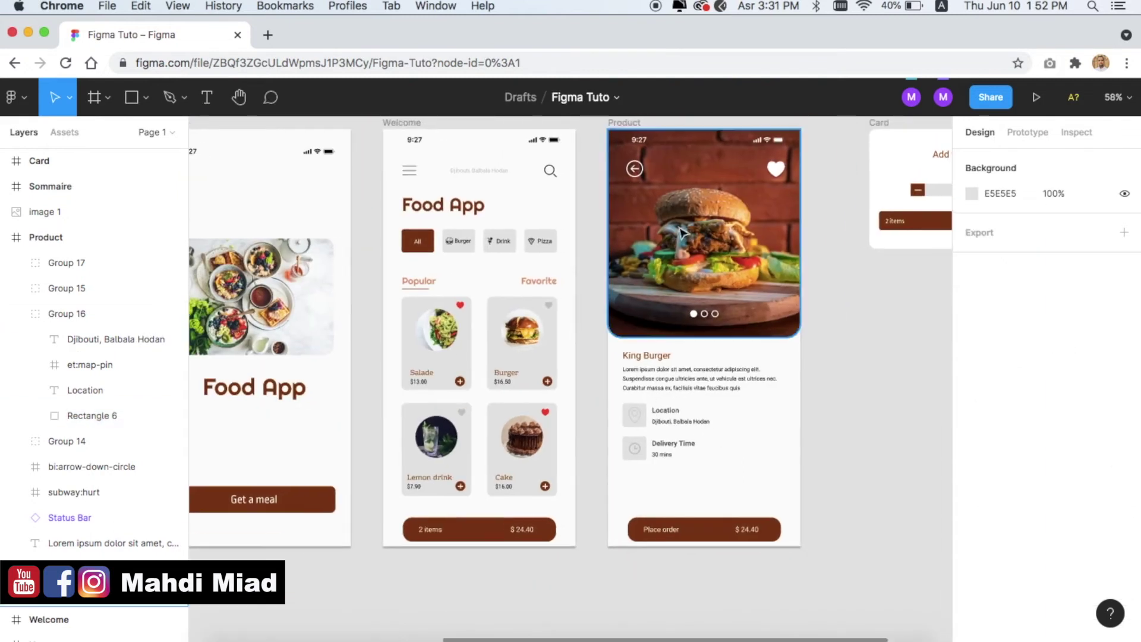
scroll(667, 416, "right", 2)
scroll(654, 333, "right", 2)
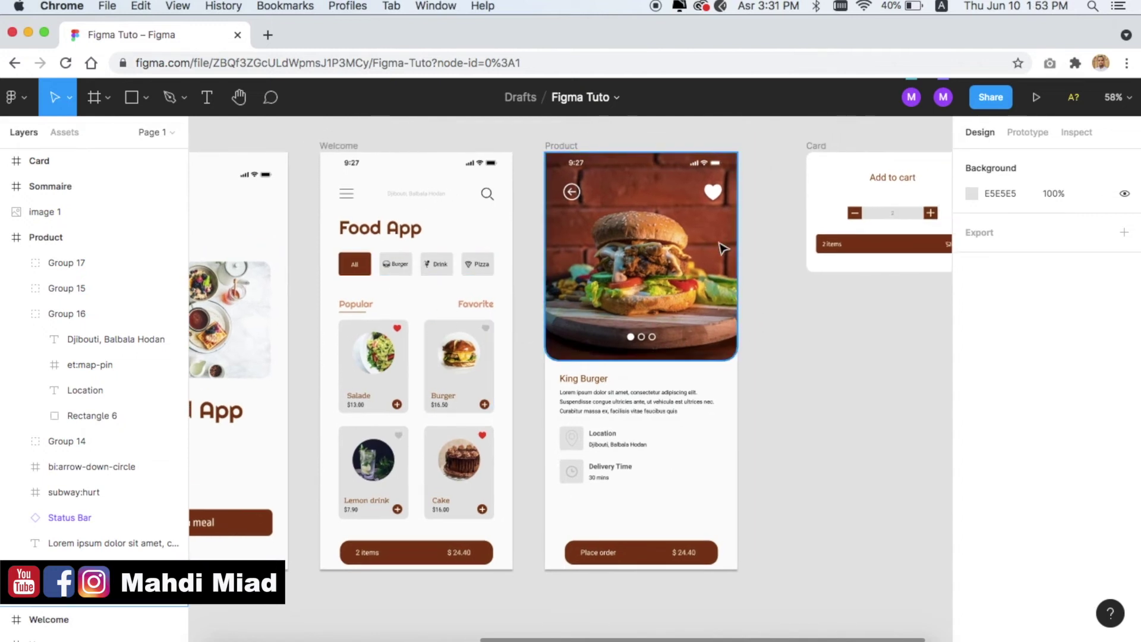
scroll(688, 444, "down", 1)
scroll(688, 444, "down", 2)
scroll(606, 473, "up", 2)
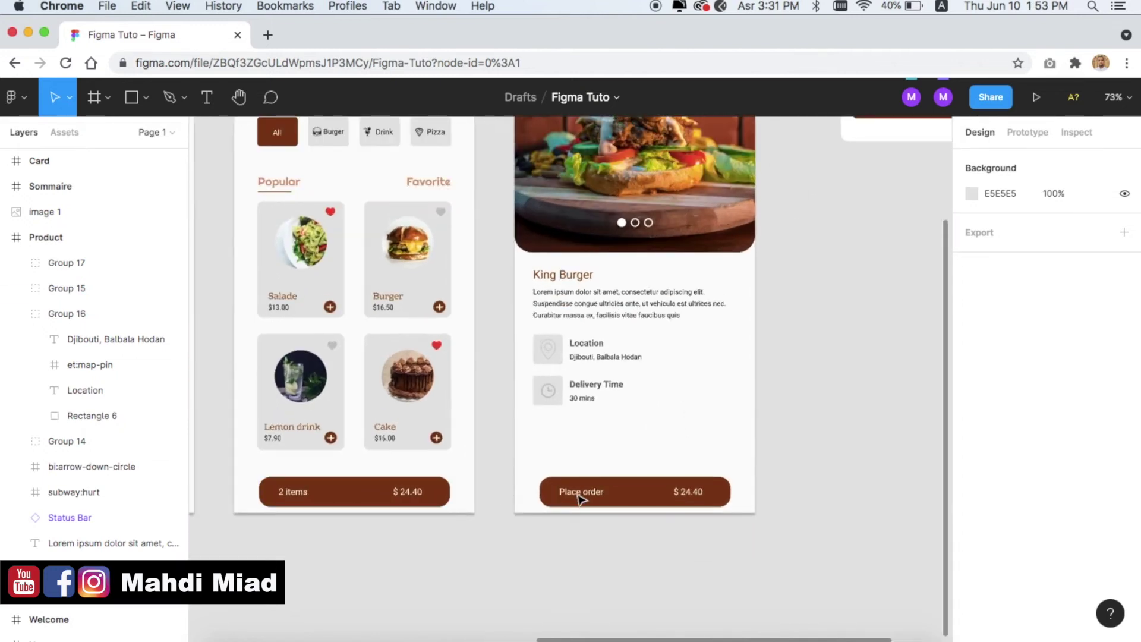
left_click(602, 496)
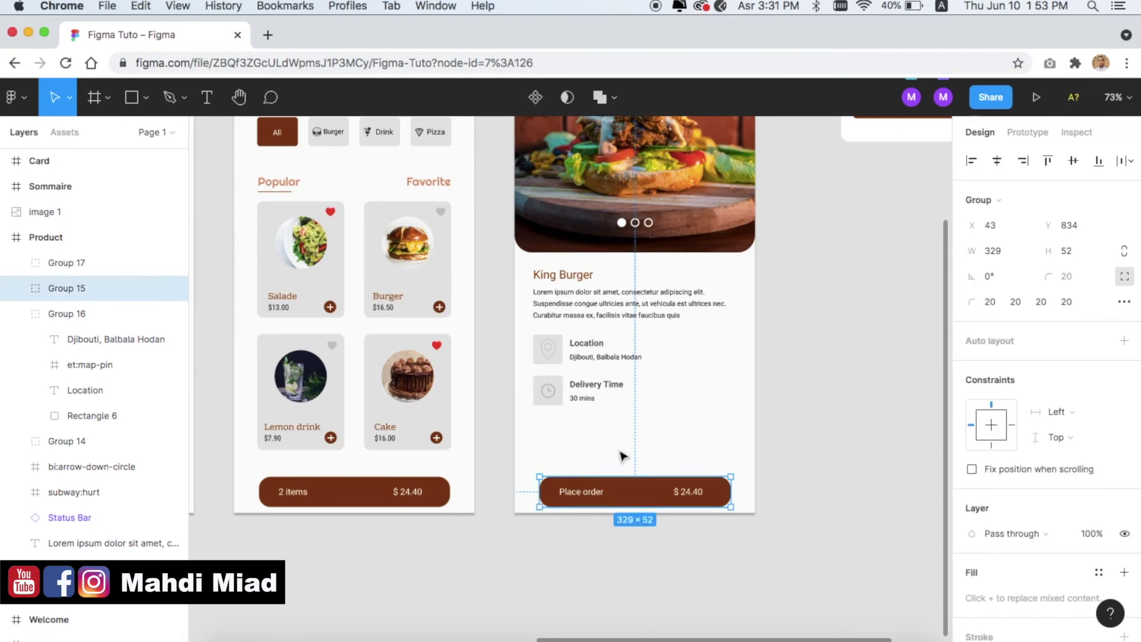
left_click(509, 502)
double_click(580, 493)
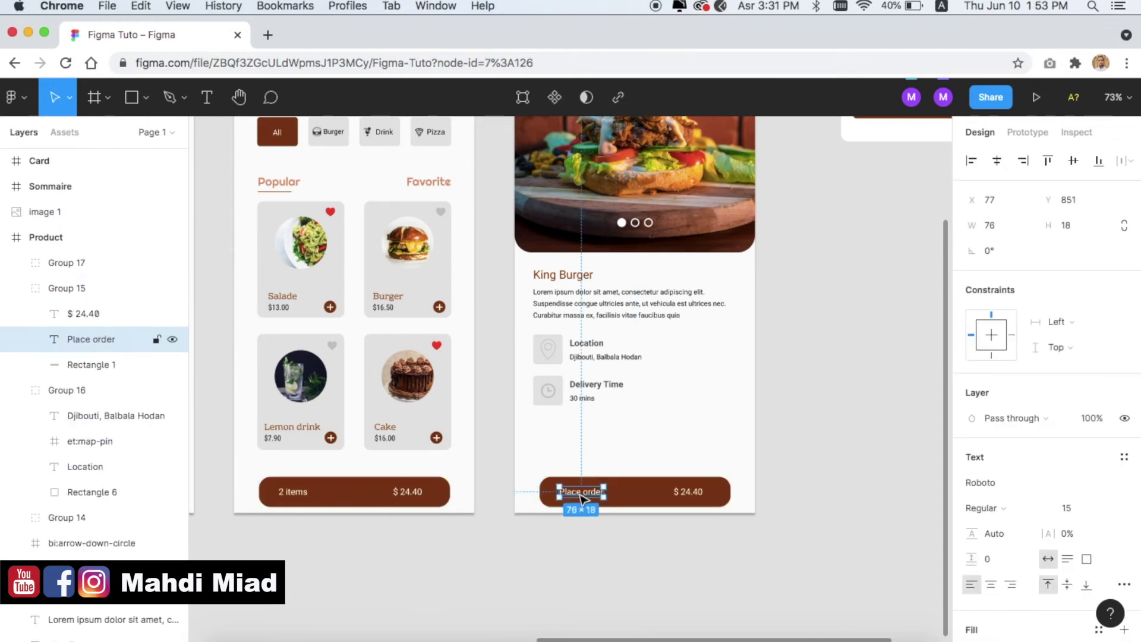
left_click(682, 439)
scroll(681, 439, "up", 2)
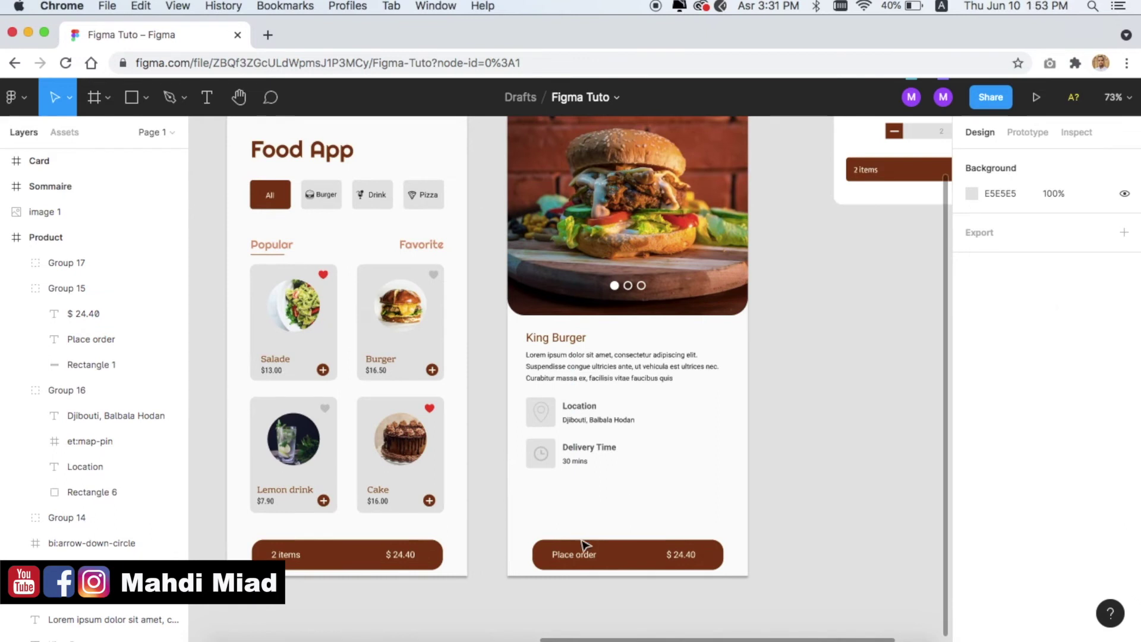
scroll(662, 474, "up", 3)
scroll(662, 474, "right", 2)
scroll(660, 474, "down", 5)
scroll(659, 473, "up", 4)
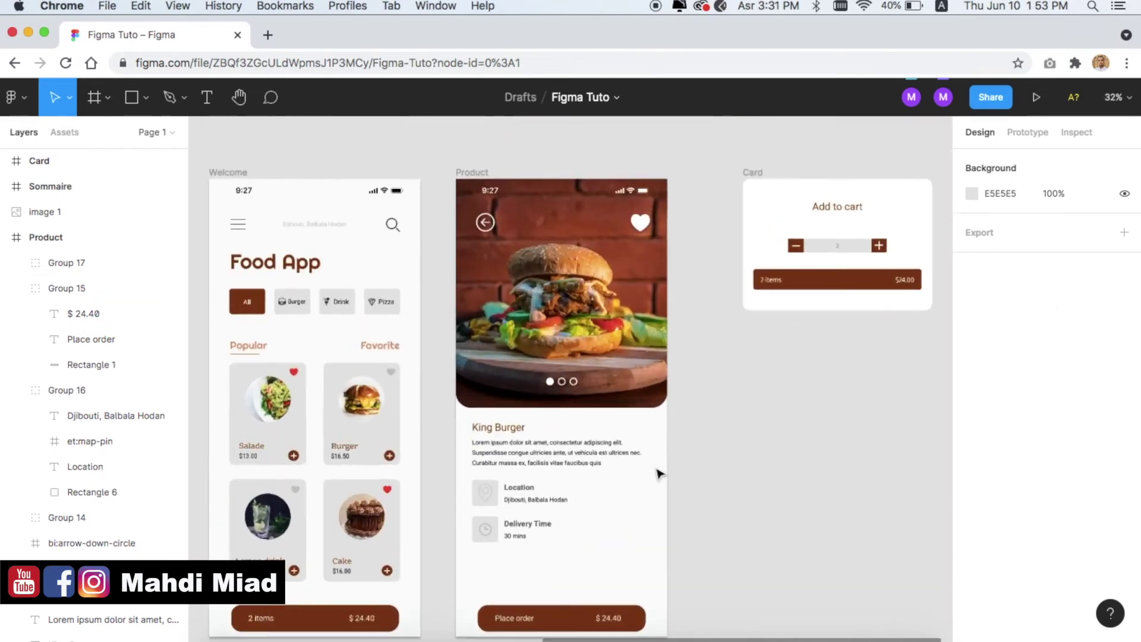
scroll(658, 474, "right", 1)
scroll(659, 474, "left", 2)
scroll(657, 471, "up", 1)
scroll(657, 471, "right", 1)
scroll(657, 471, "right", 1)
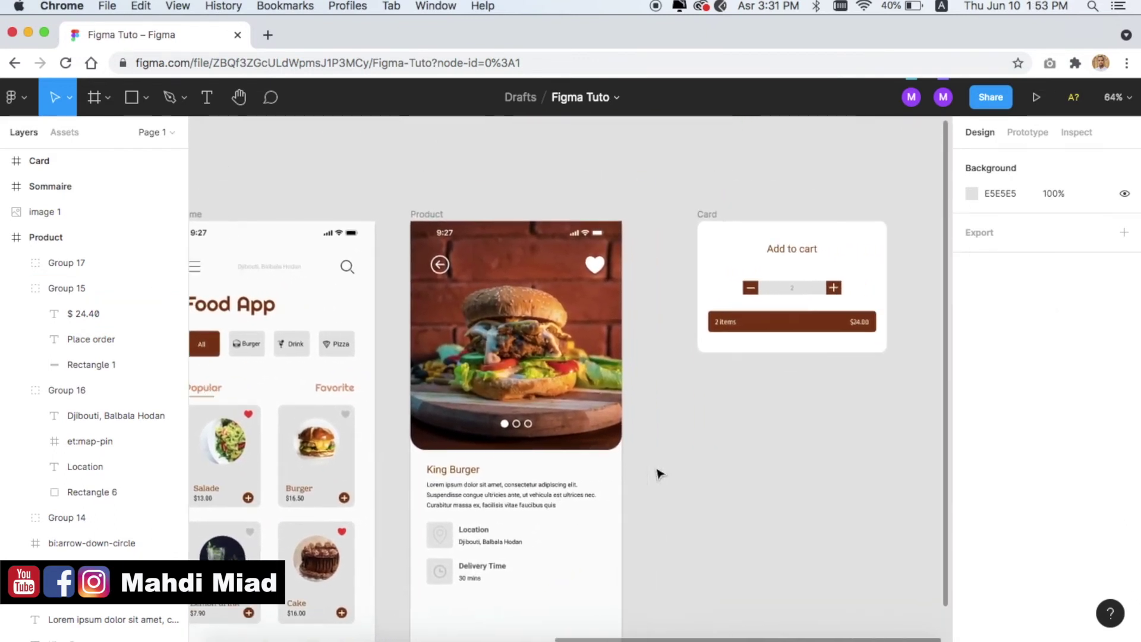
scroll(657, 471, "right", 2)
left_click(606, 216)
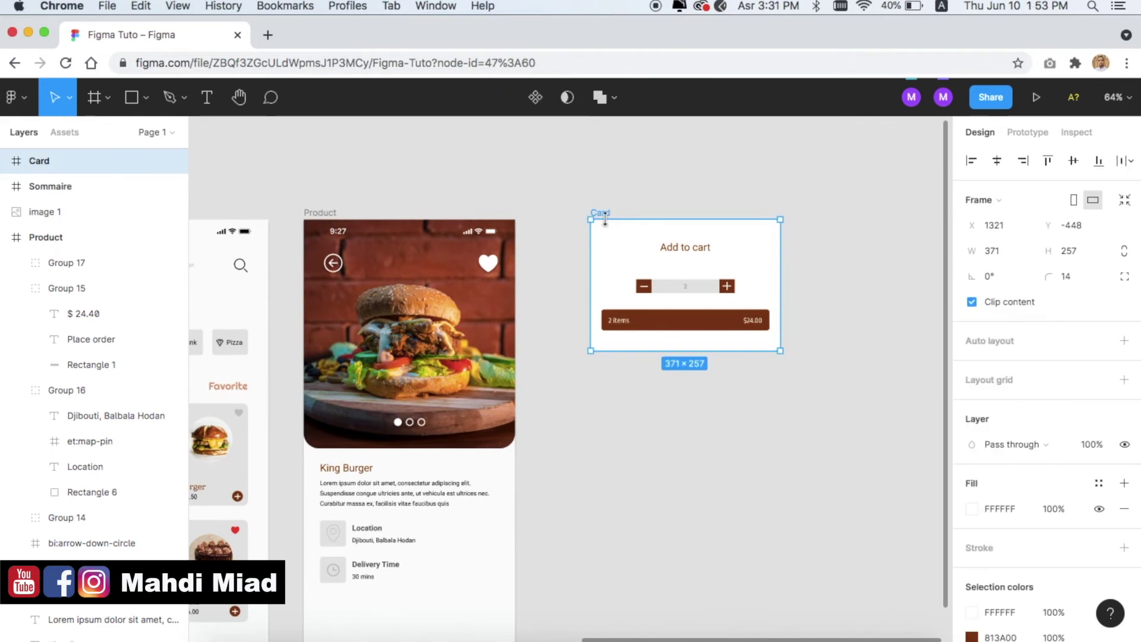
scroll(634, 454, "up", 3)
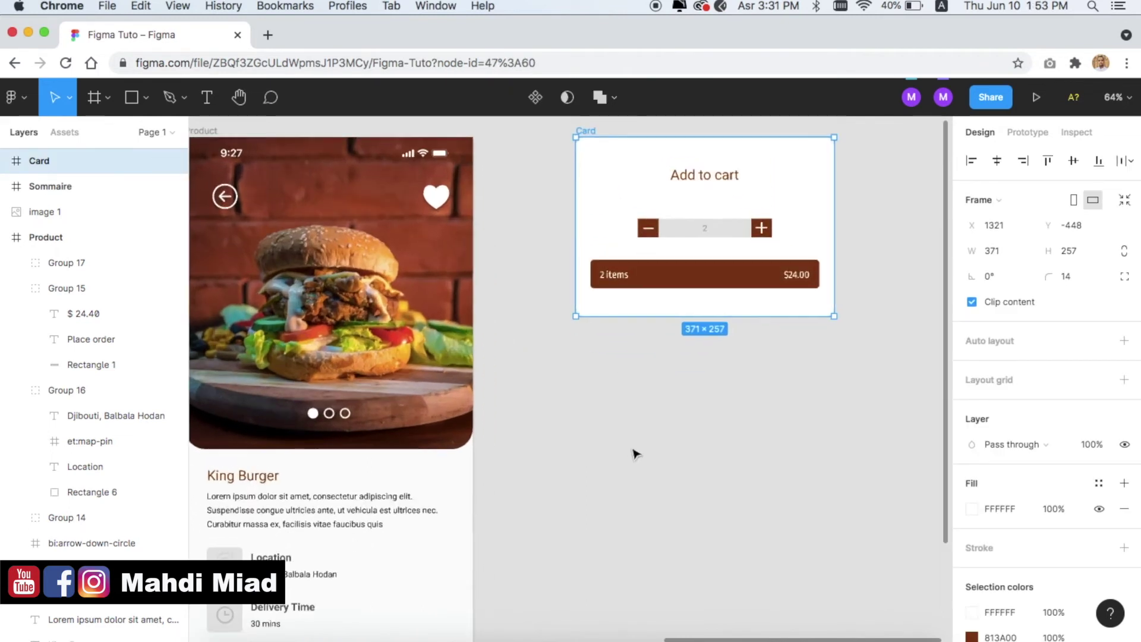
scroll(612, 454, "right", 1)
left_click(644, 446)
scroll(648, 449, "left", 3)
scroll(648, 448, "down", 2)
scroll(648, 448, "down", 5)
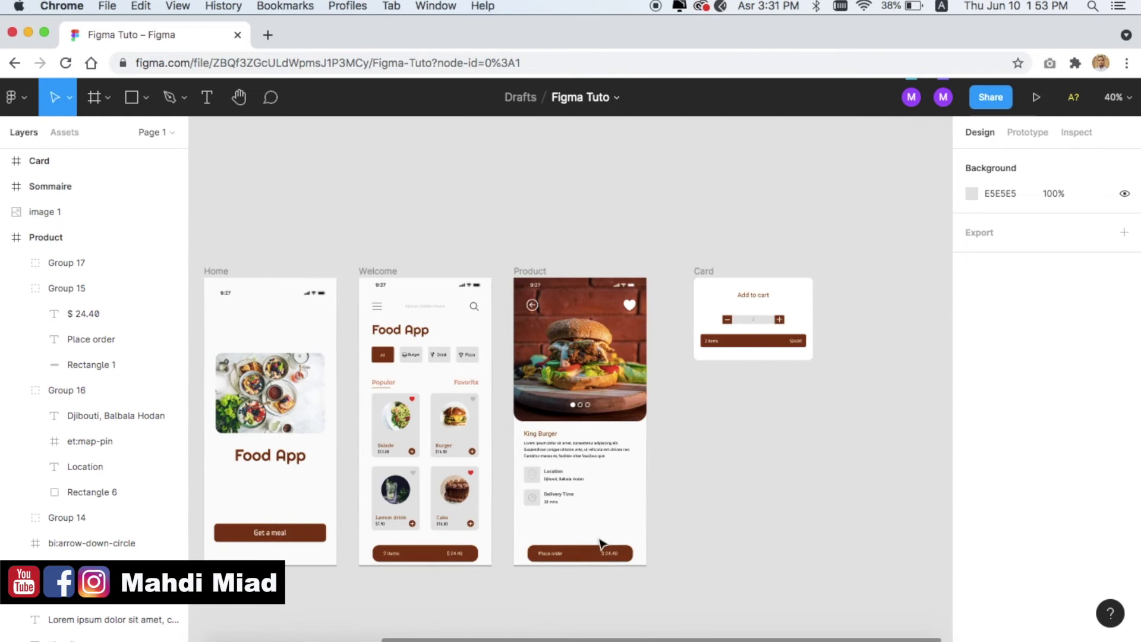
scroll(440, 455, "up", 5)
scroll(451, 434, "down", 1)
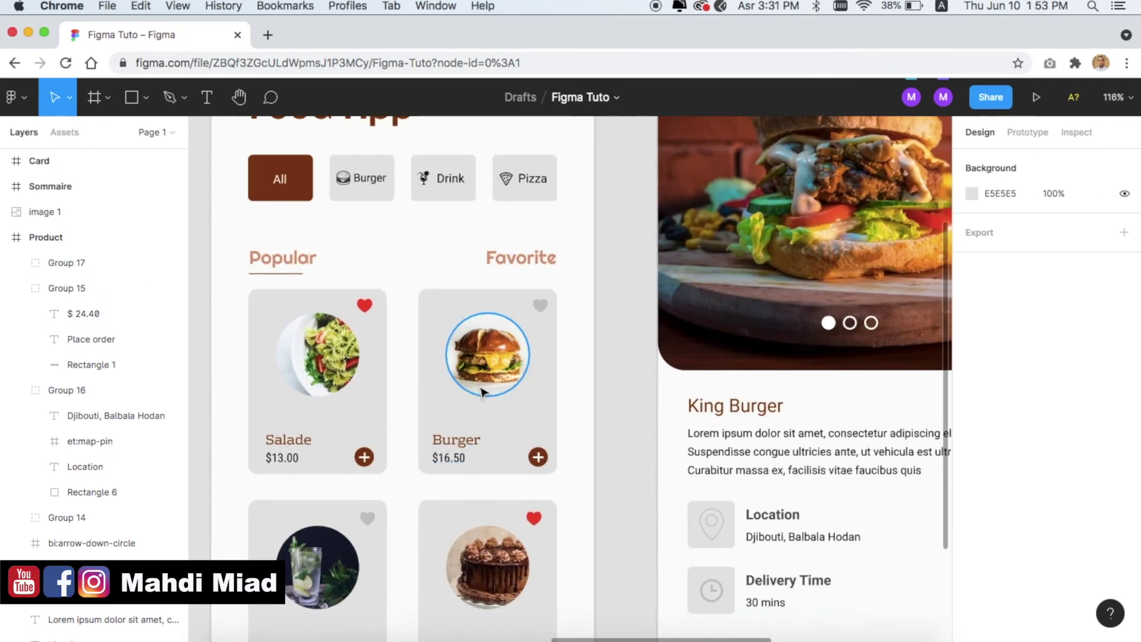
left_click(486, 365)
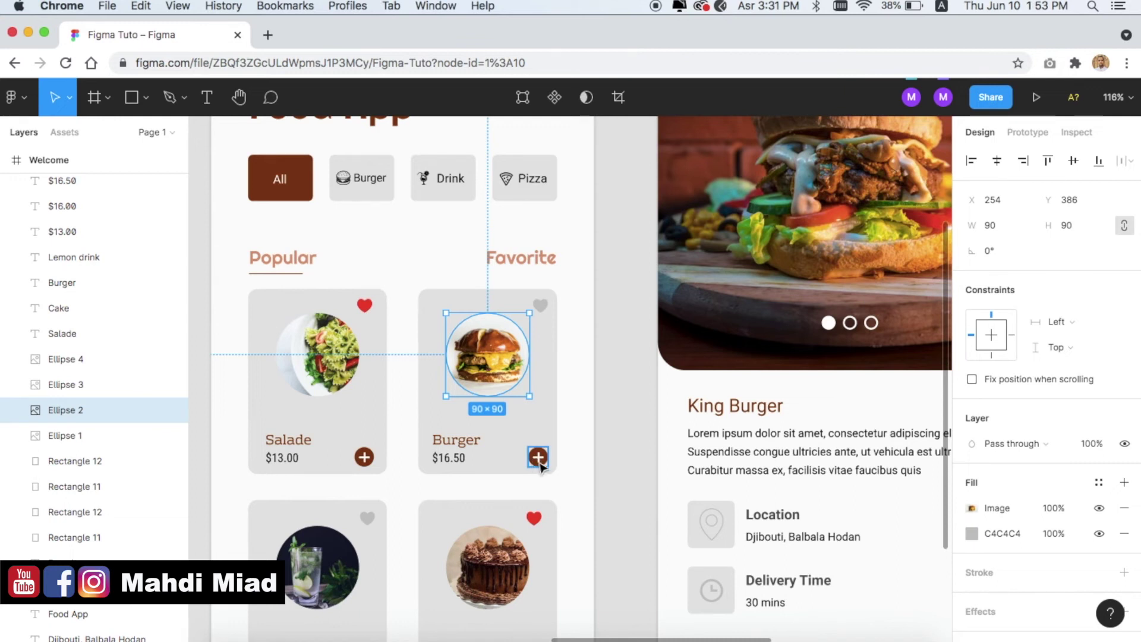
key("shift+1")
left_click(728, 494)
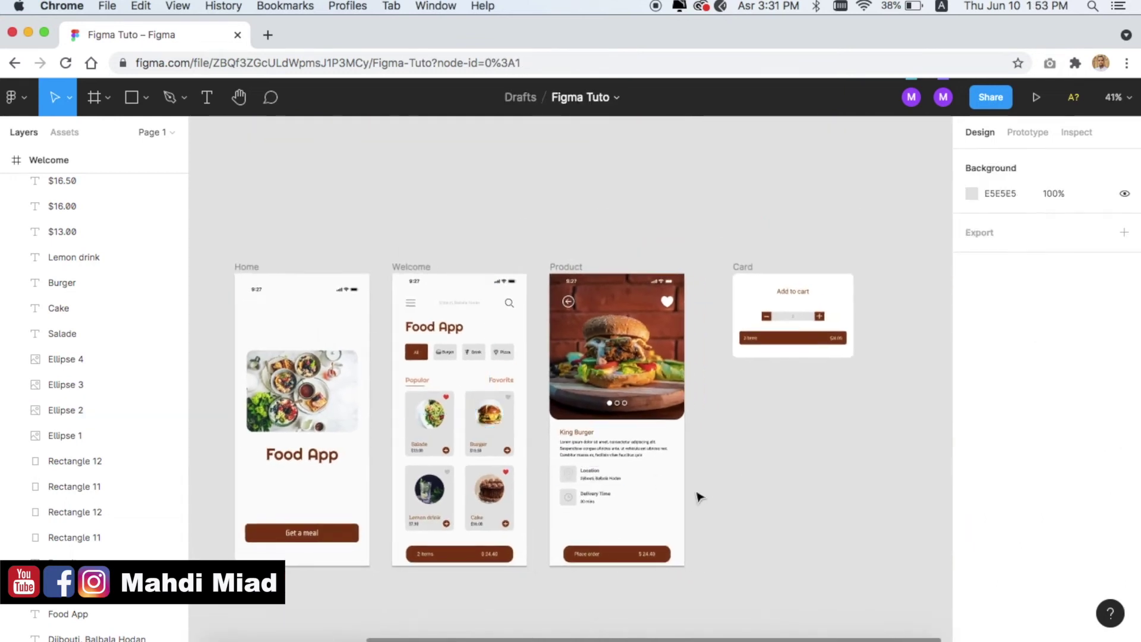
scroll(570, 409, "up", 3)
scroll(588, 416, "down", 2)
scroll(606, 425, "down", 2)
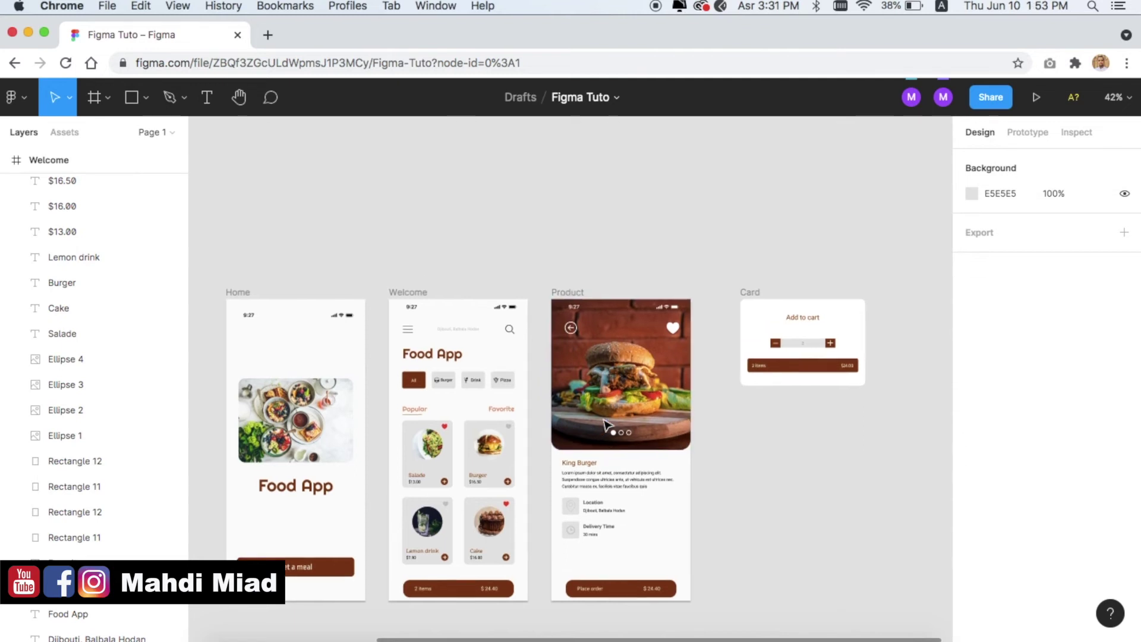
scroll(605, 424, "up", 3)
scroll(605, 424, "left", 3)
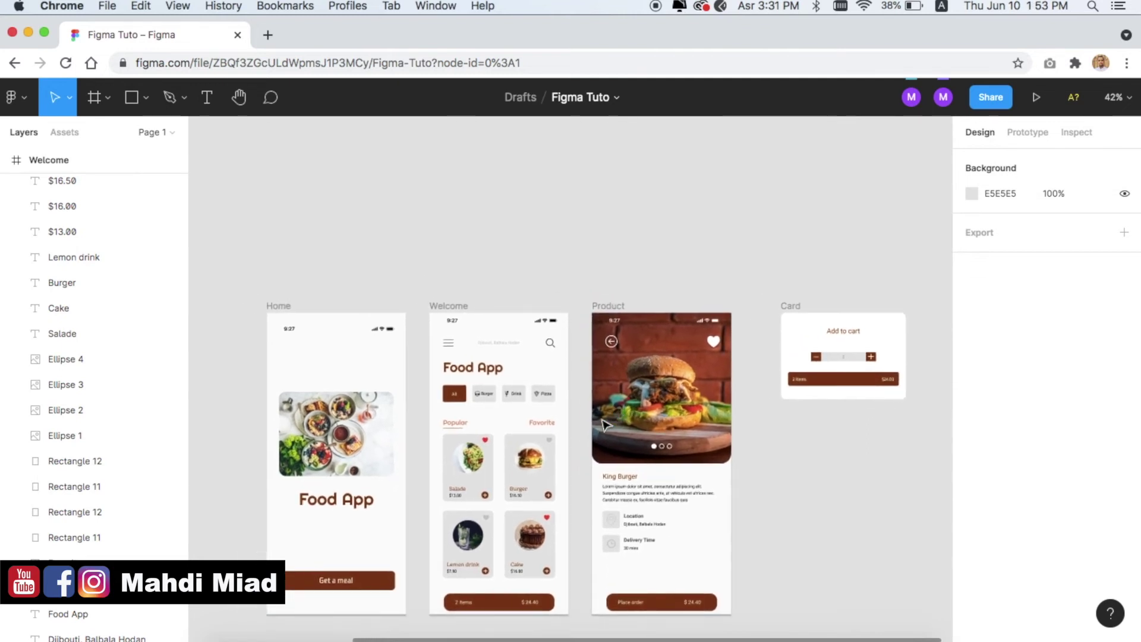
scroll(605, 424, "down", 3)
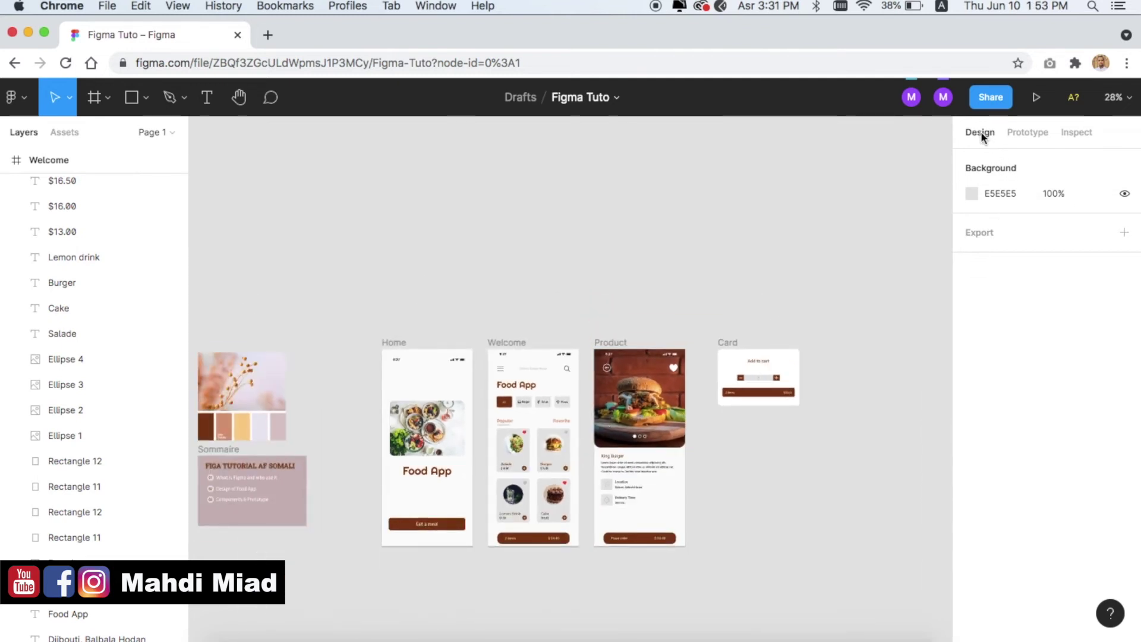
scroll(612, 409, "up", 2)
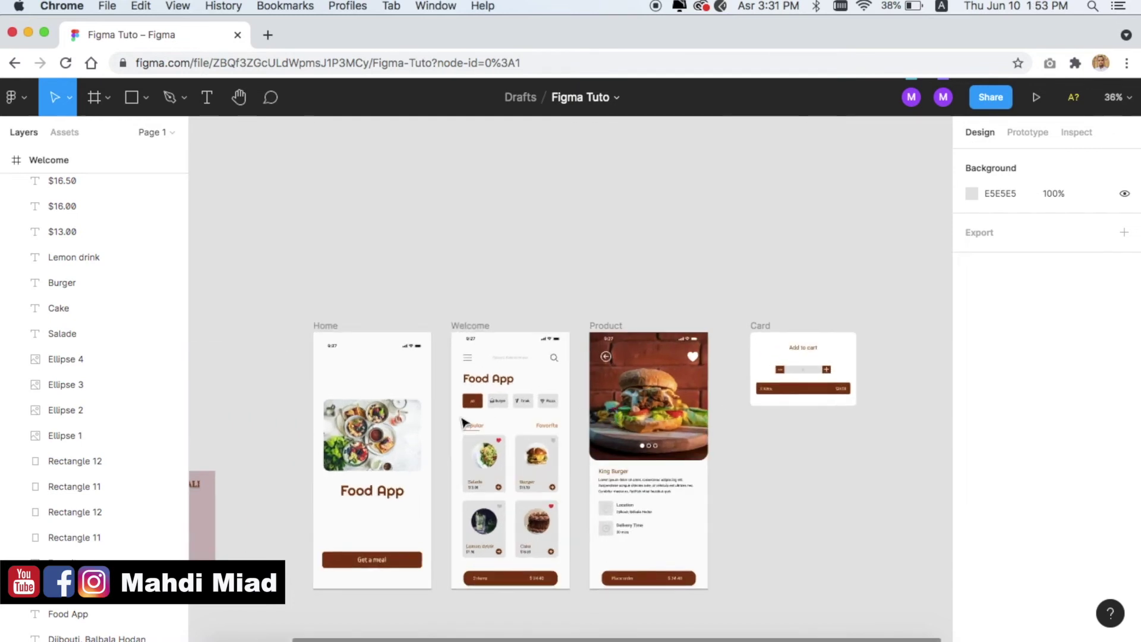
scroll(461, 423, "up", 5)
scroll(574, 445, "down", 5)
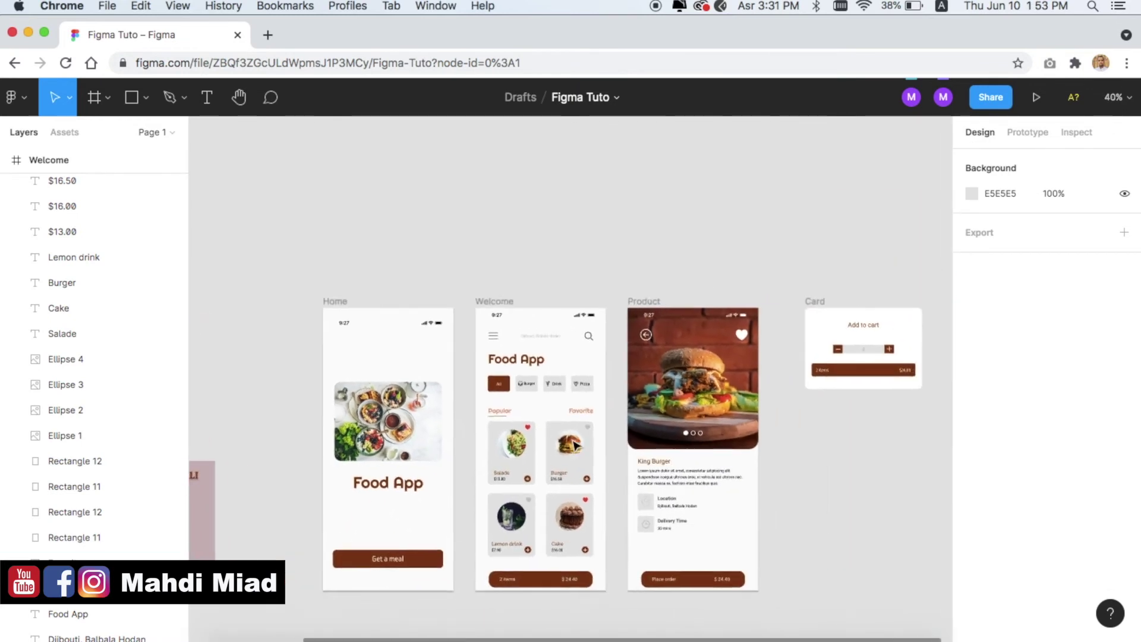
scroll(574, 444, "down", 2)
scroll(574, 444, "right", 1)
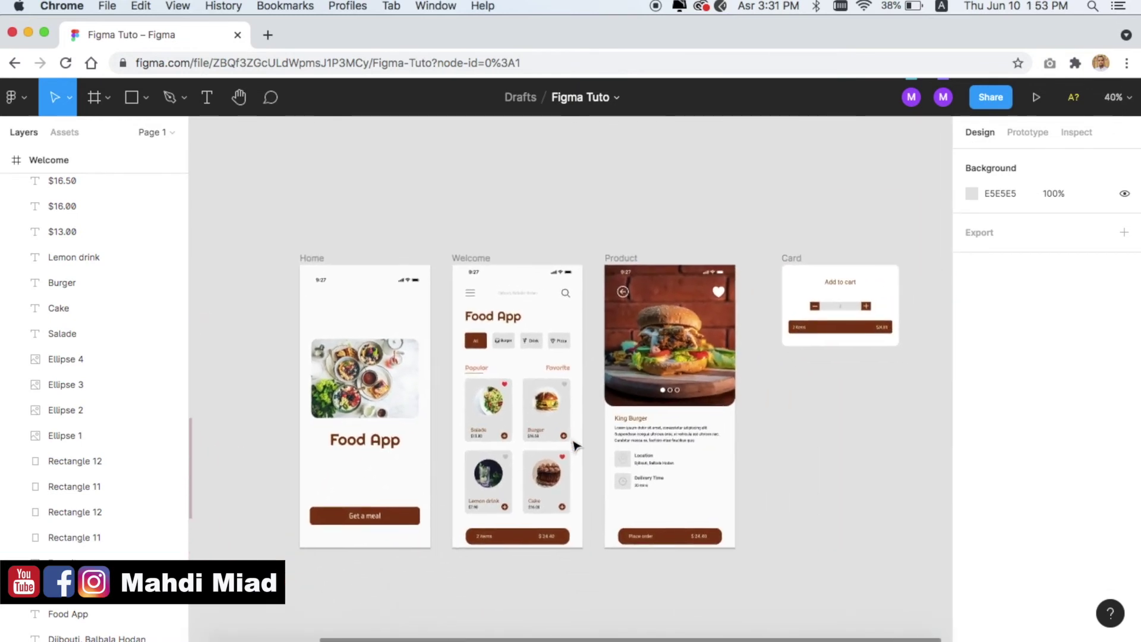
Delete the Get a meal button's On tap → Navigate to Welcome connection in the Prototype panel
left_click(1029, 133)
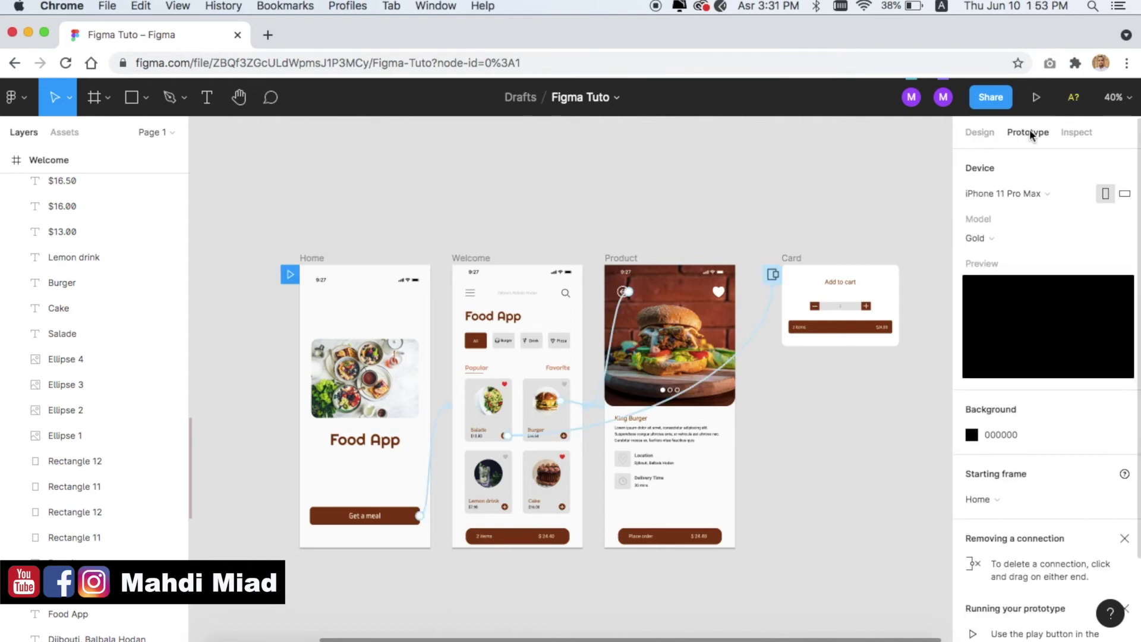
scroll(667, 242, "up", 3)
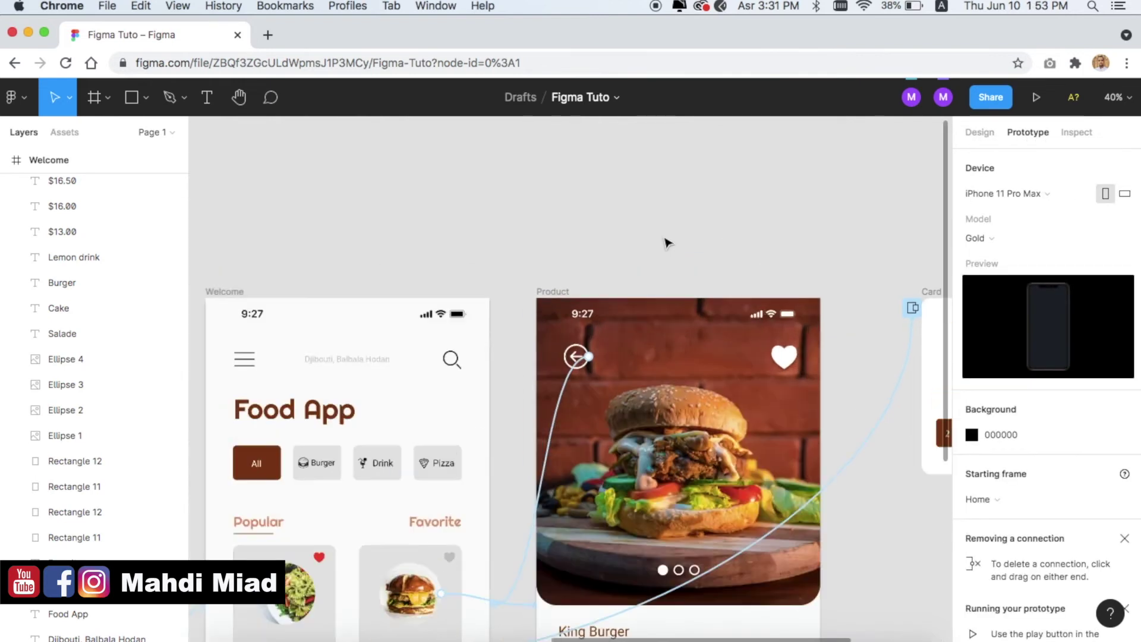
scroll(668, 242, "up", 2)
scroll(667, 243, "up", 1)
scroll(665, 242, "down", 3)
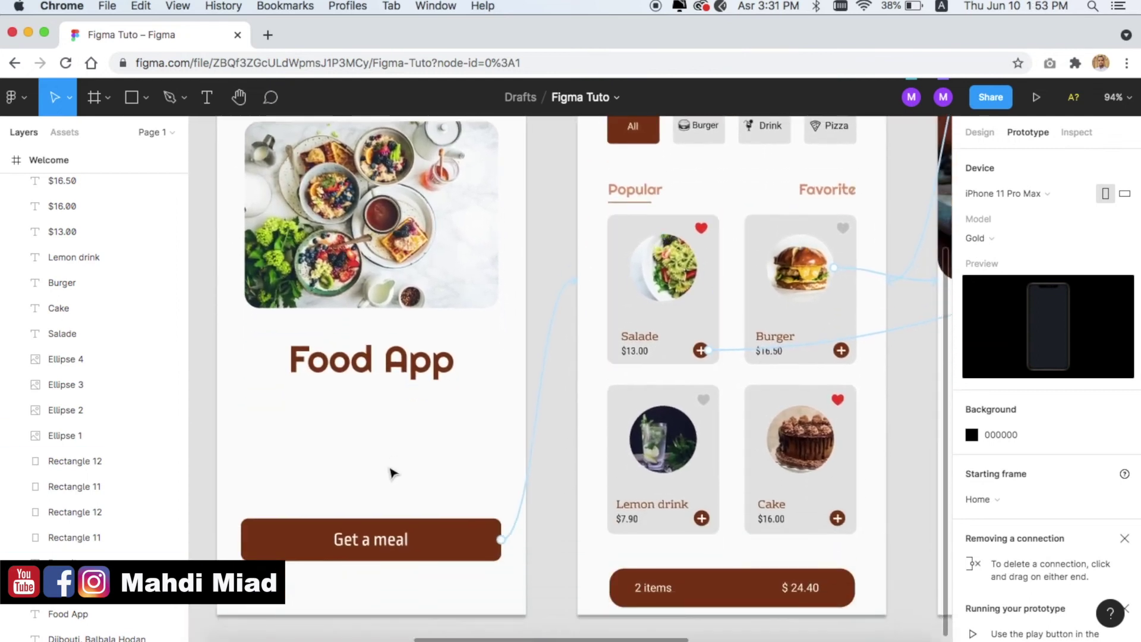
left_click(466, 545)
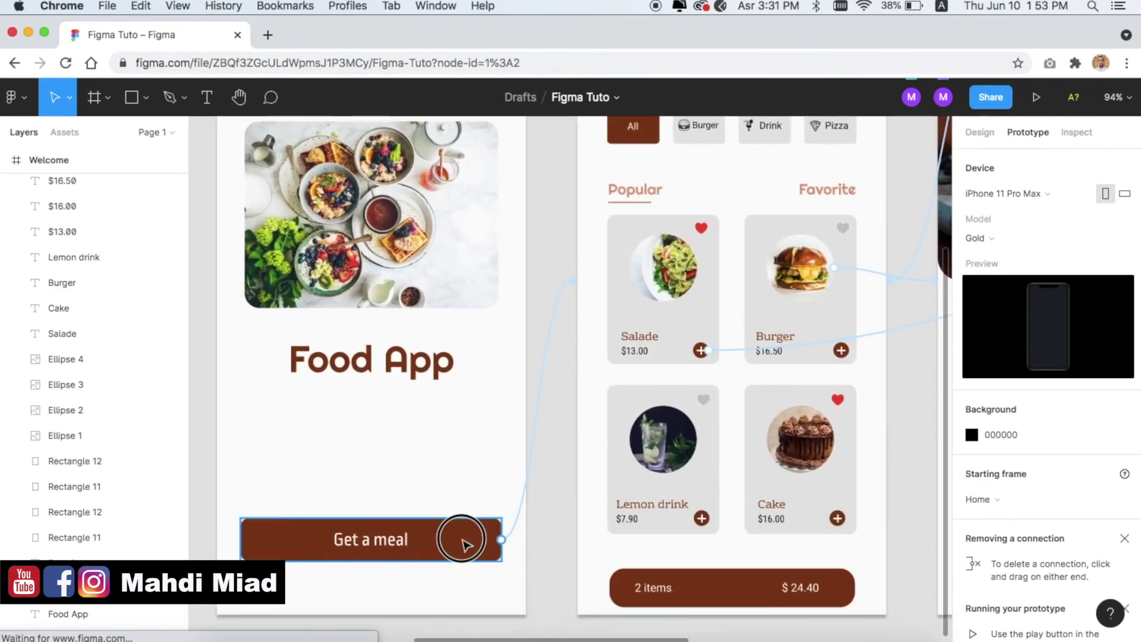
scroll(467, 542, "right", 3)
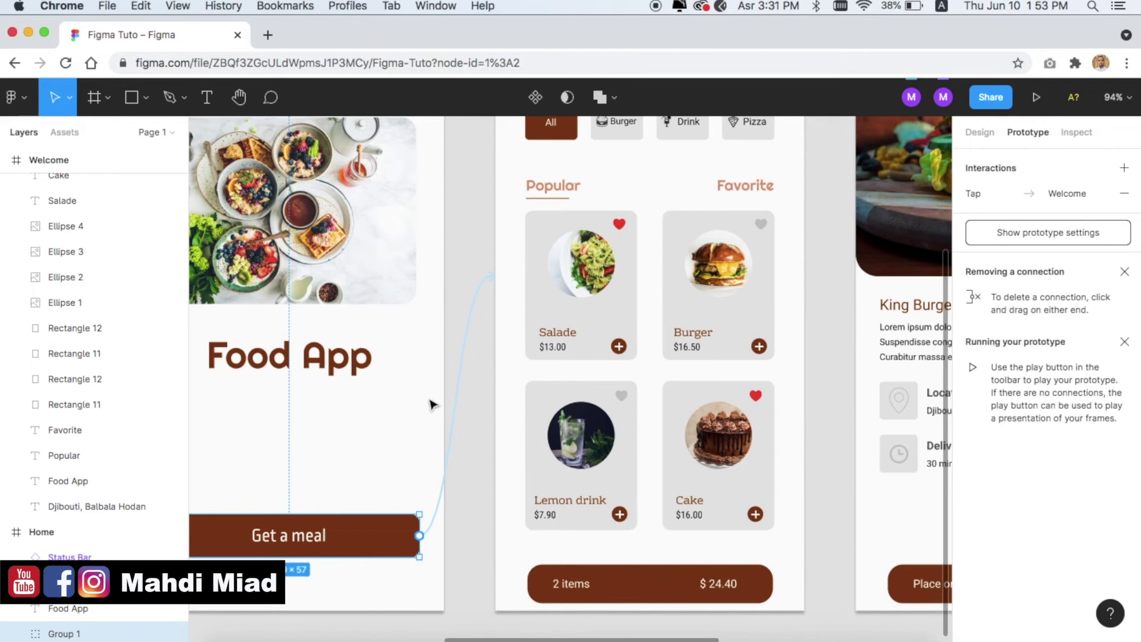
left_click(483, 289)
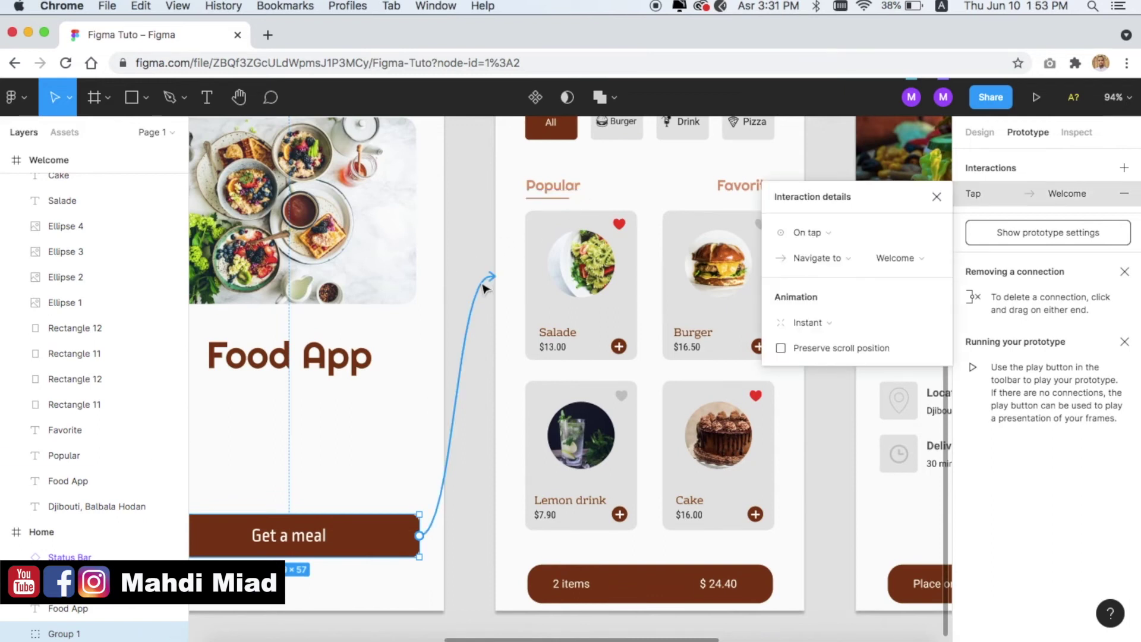
key("BackSpace")
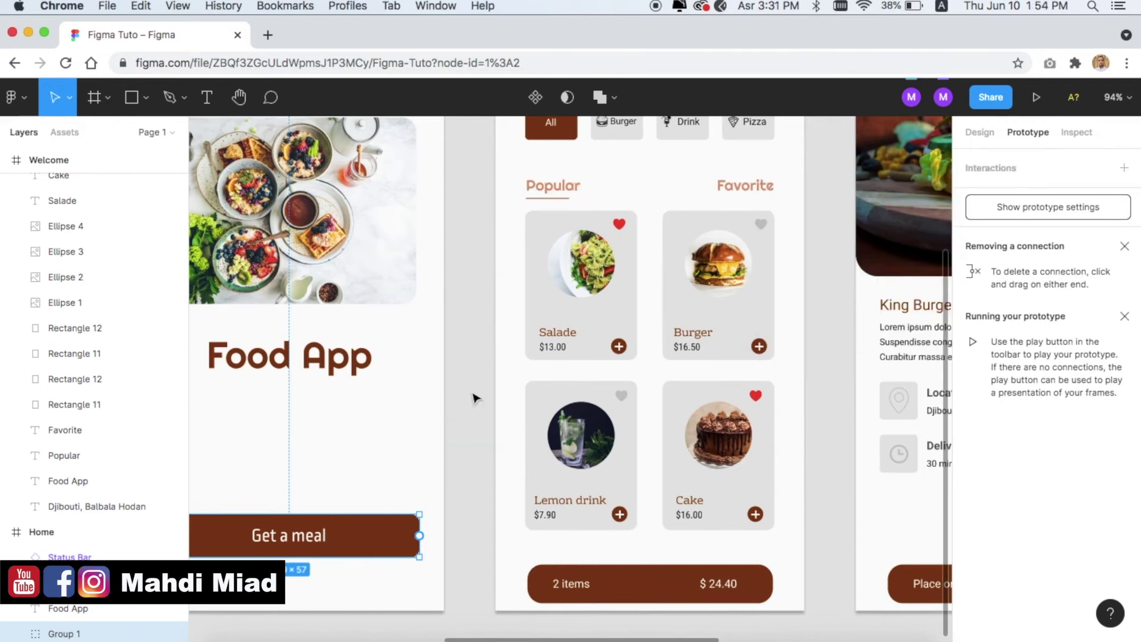
left_click(380, 547)
scroll(381, 547, "down", 3)
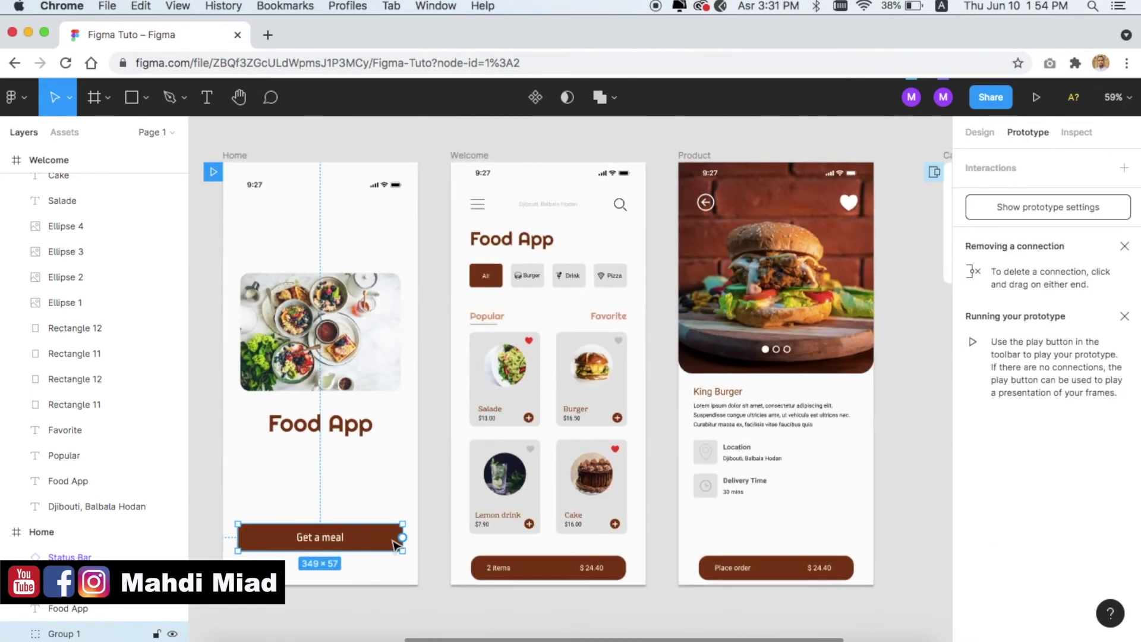
Drag a prototype connection from the Get a meal button onto the Welcome frame
mouse_move(403, 538)
left_click_drag(403, 538, 475, 305)
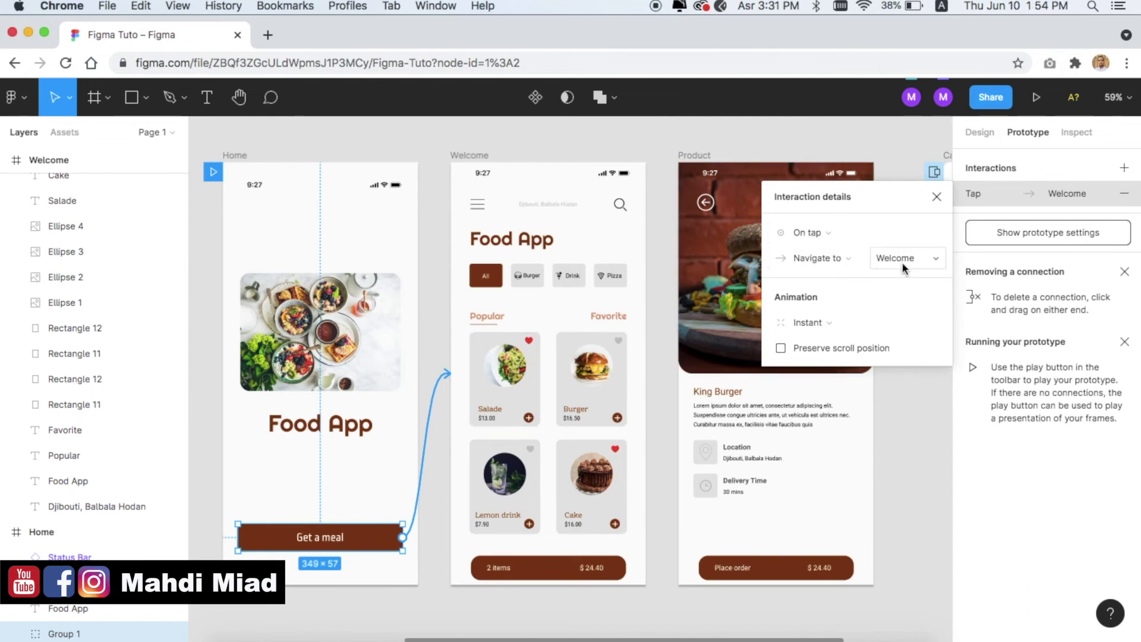
left_click(235, 156)
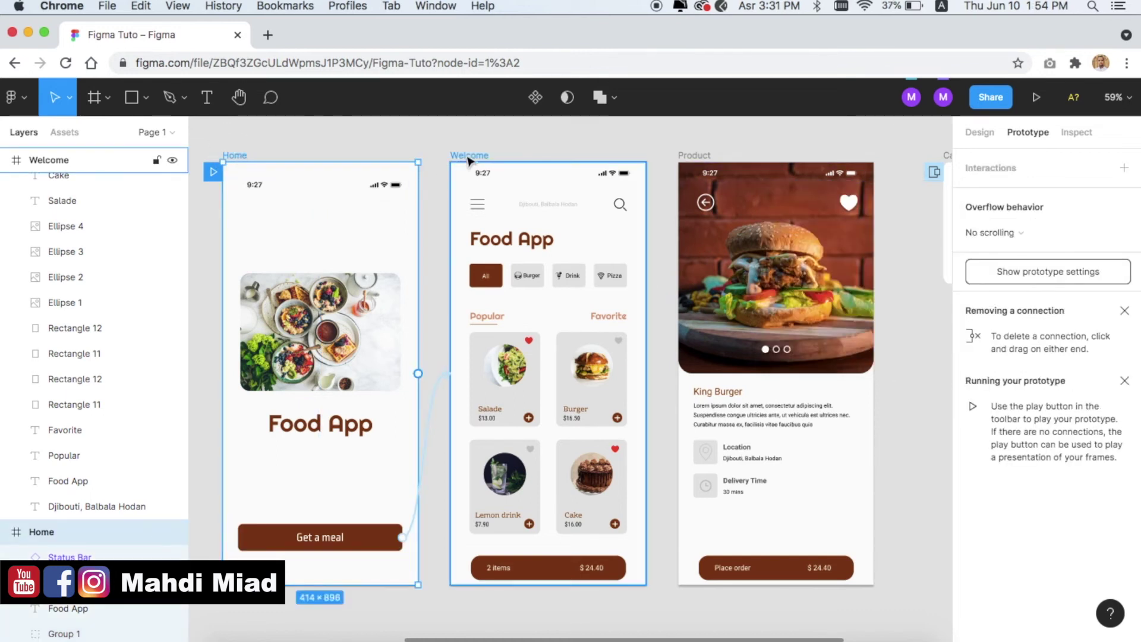
left_click(469, 156)
scroll(661, 199, "up", 2)
left_click(669, 197)
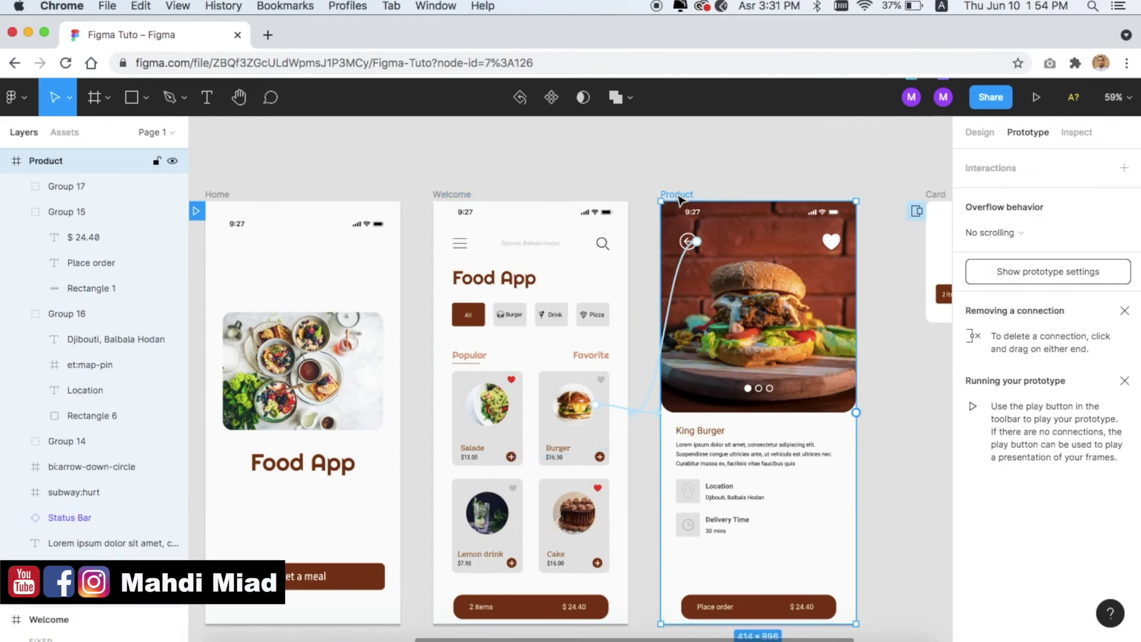
scroll(650, 204, "left", 3)
scroll(523, 346, "down", 2)
Confirm the Get a meal interaction uses the On tap trigger, navigating to Welcome
left_click(483, 535)
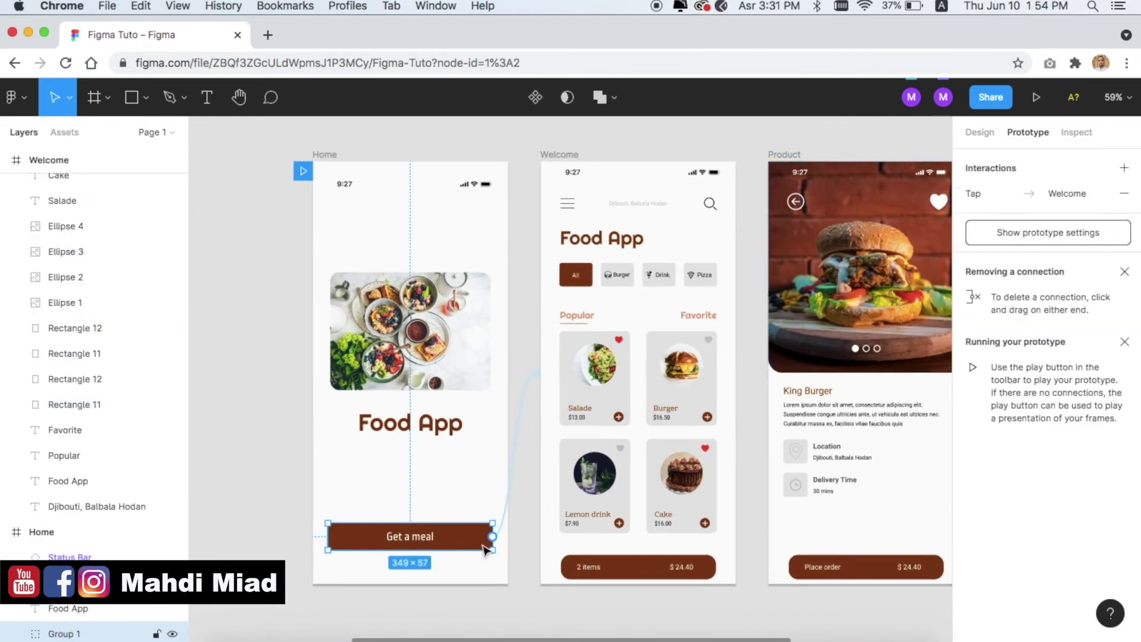
scroll(481, 546, "right", 3)
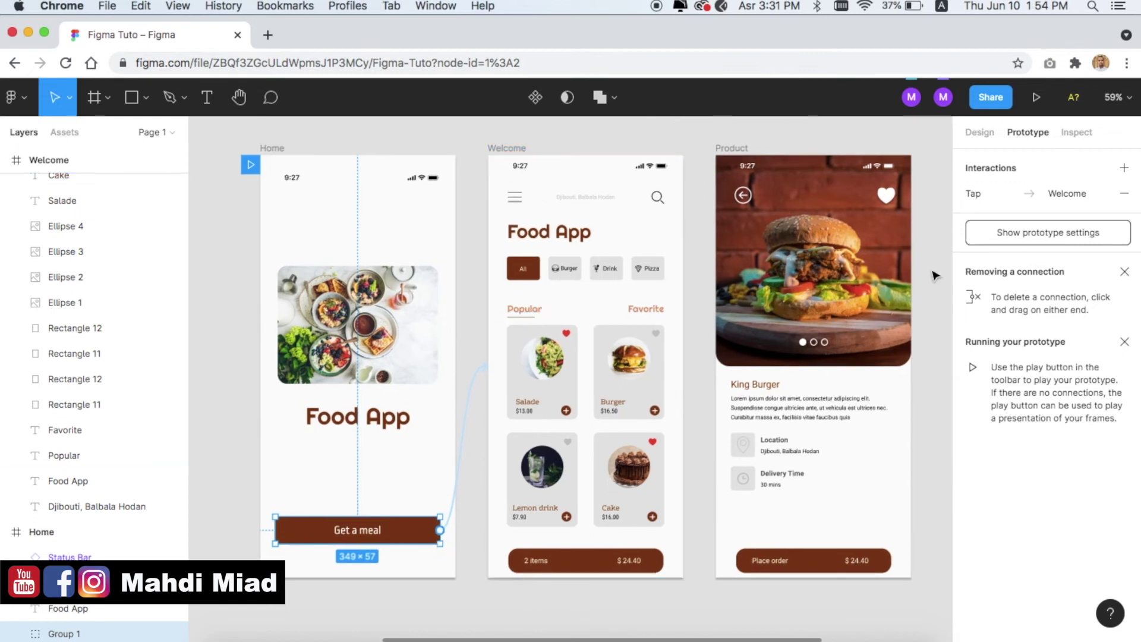
left_click(1023, 196)
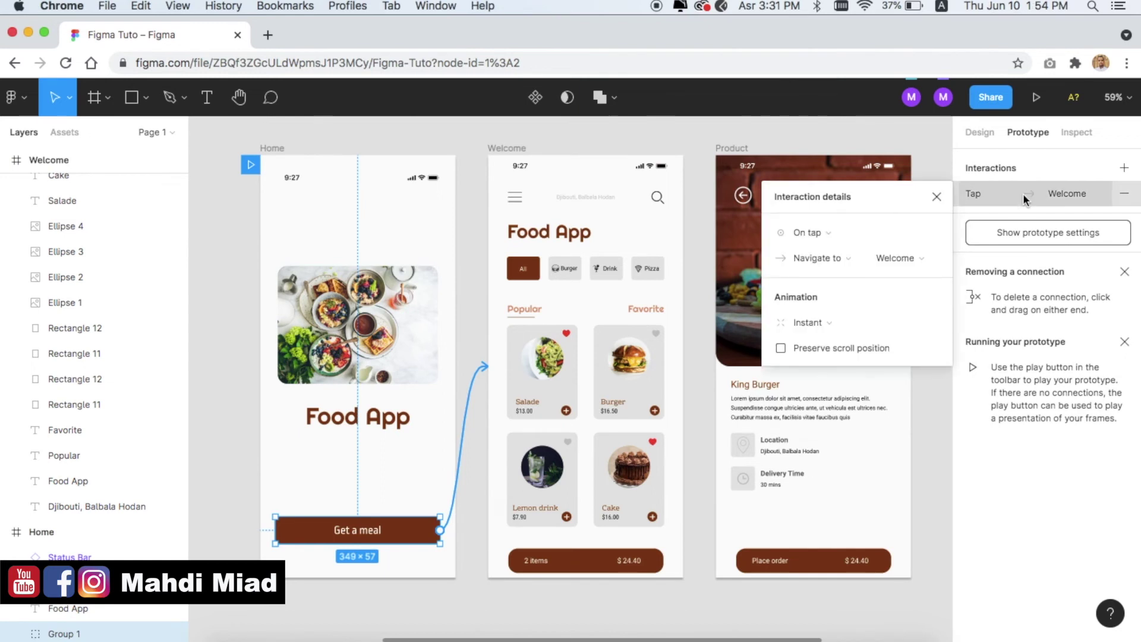
left_click(830, 235)
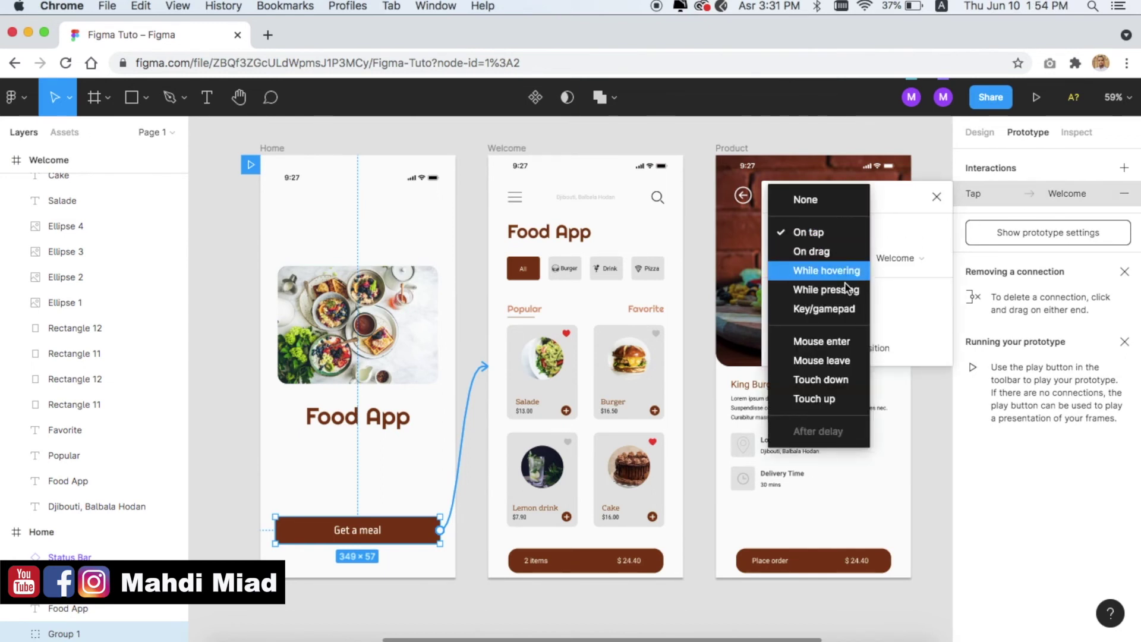
left_click(813, 235)
left_click(936, 196)
scroll(535, 393, "right", 3)
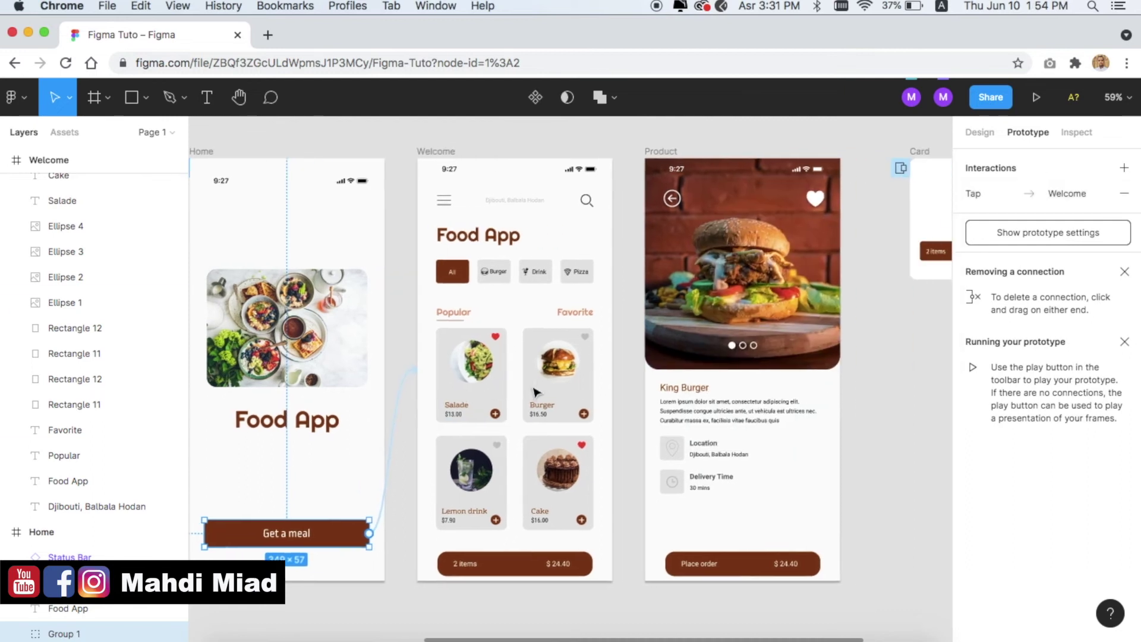
scroll(537, 392, "up", 5)
scroll(531, 391, "right", 5)
scroll(533, 391, "right", 1)
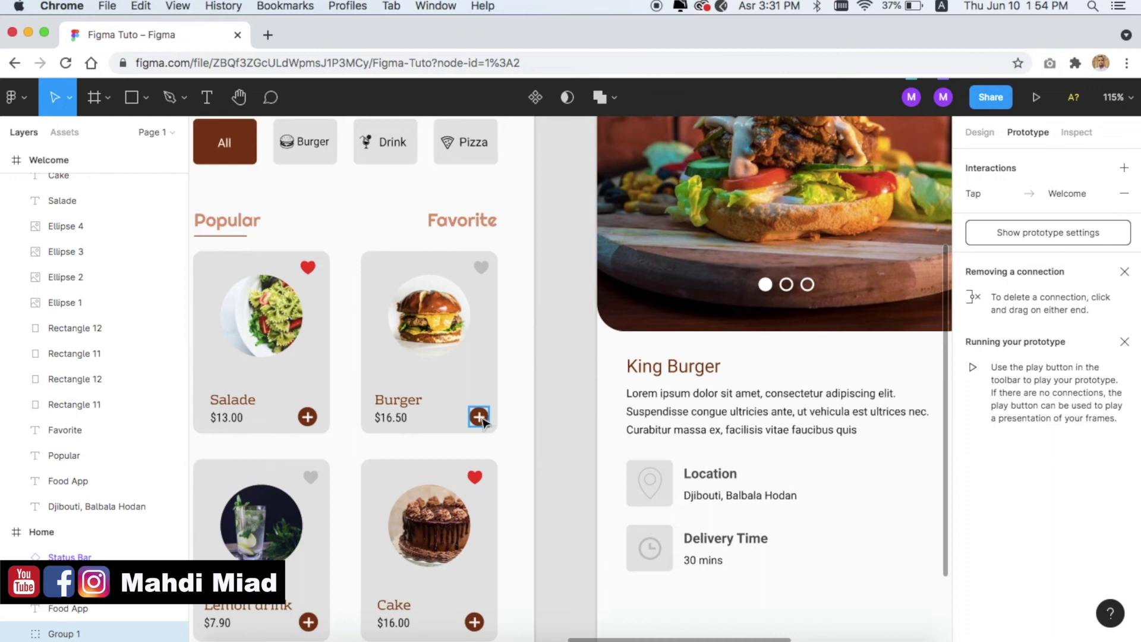
Link the Burger card's plus button to the Card frame as a centred overlay closing on outside click
left_click(480, 417)
scroll(482, 419, "up", 3)
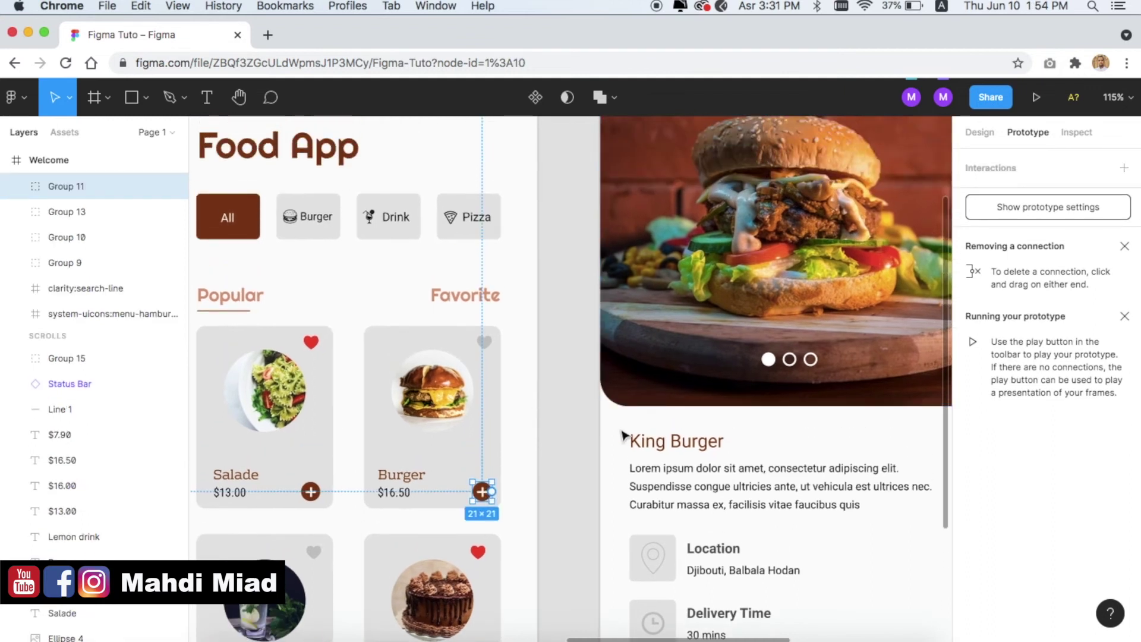
scroll(622, 436, "down", 5)
scroll(594, 434, "right", 3)
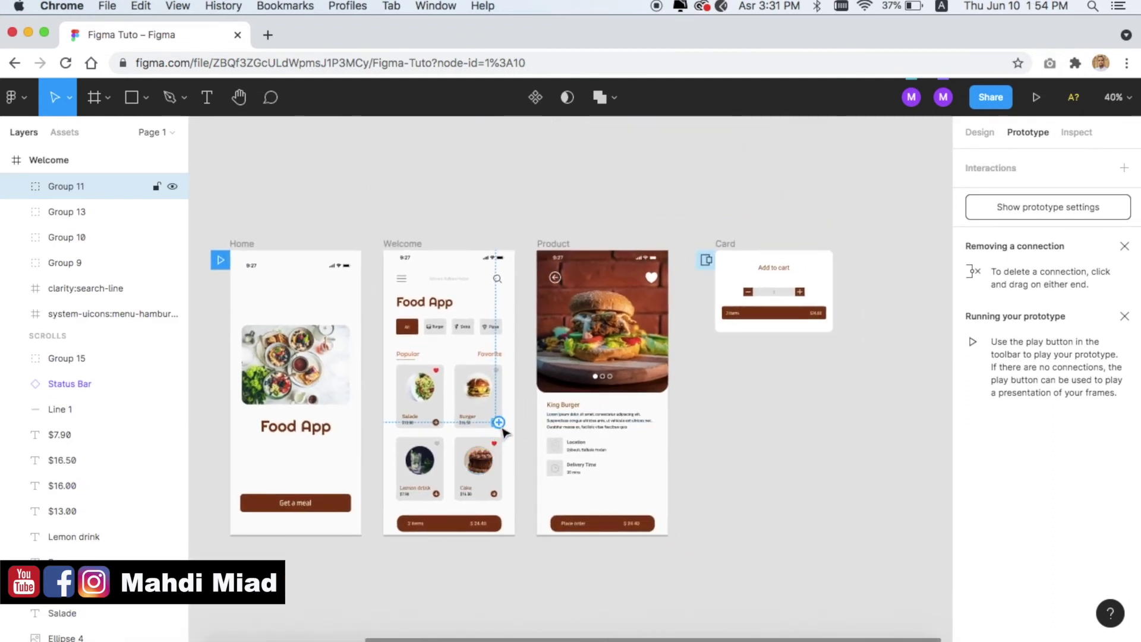
scroll(502, 431, "up", 2)
scroll(501, 440, "up", 2)
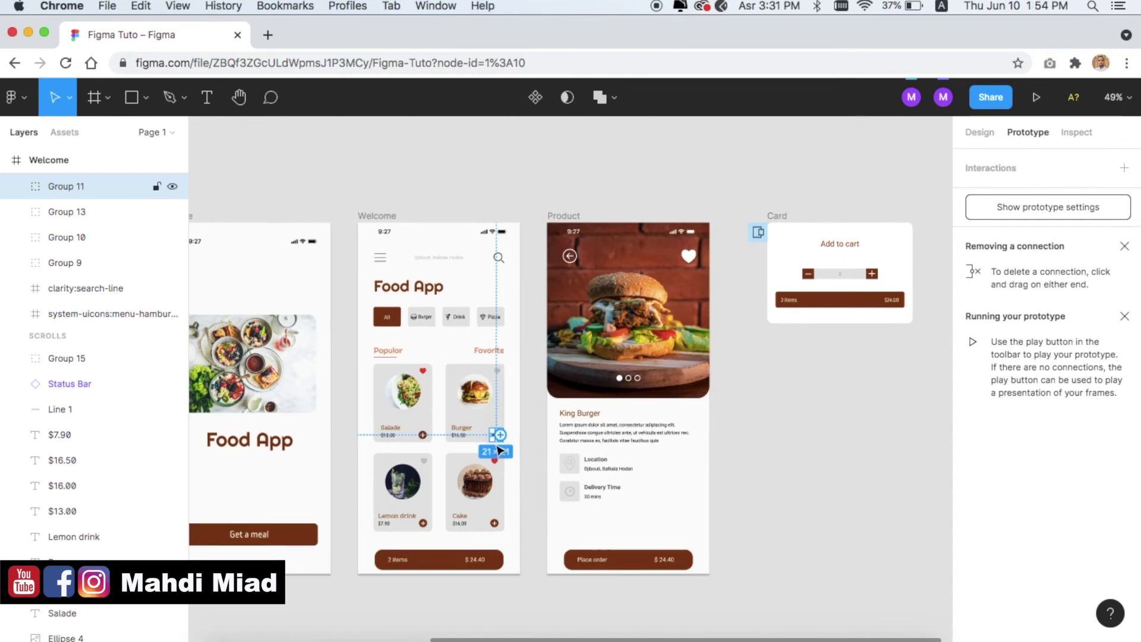
scroll(499, 450, "up", 3)
left_click_drag(500, 432, 881, 182)
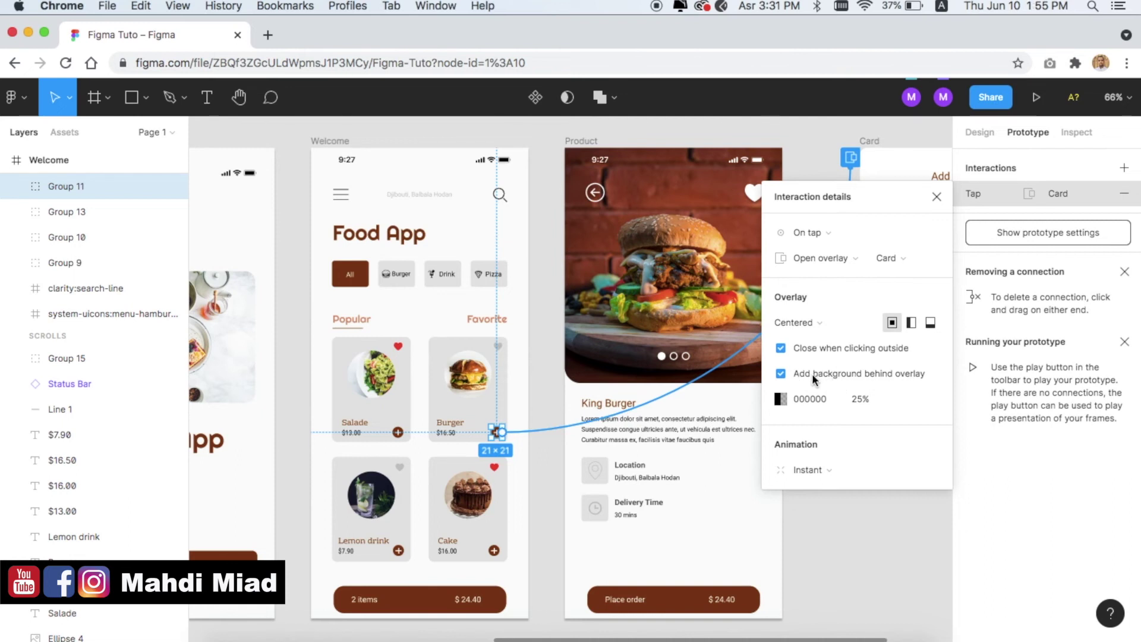
Play the prototype in a new tab, then go back to the design editor
left_click(862, 520)
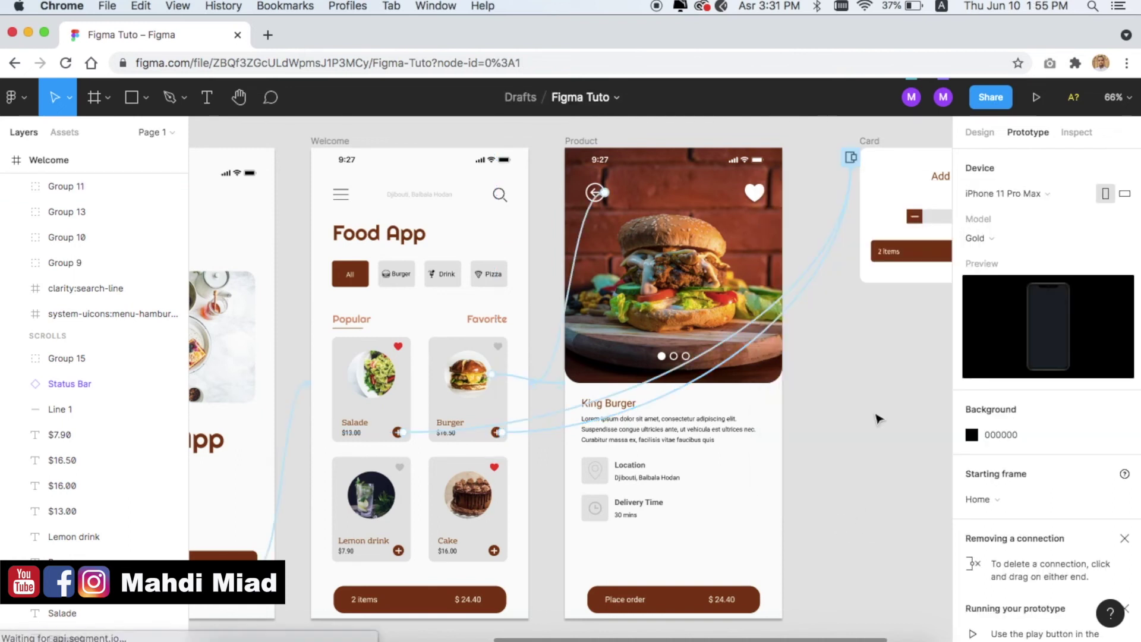
left_click(1036, 97)
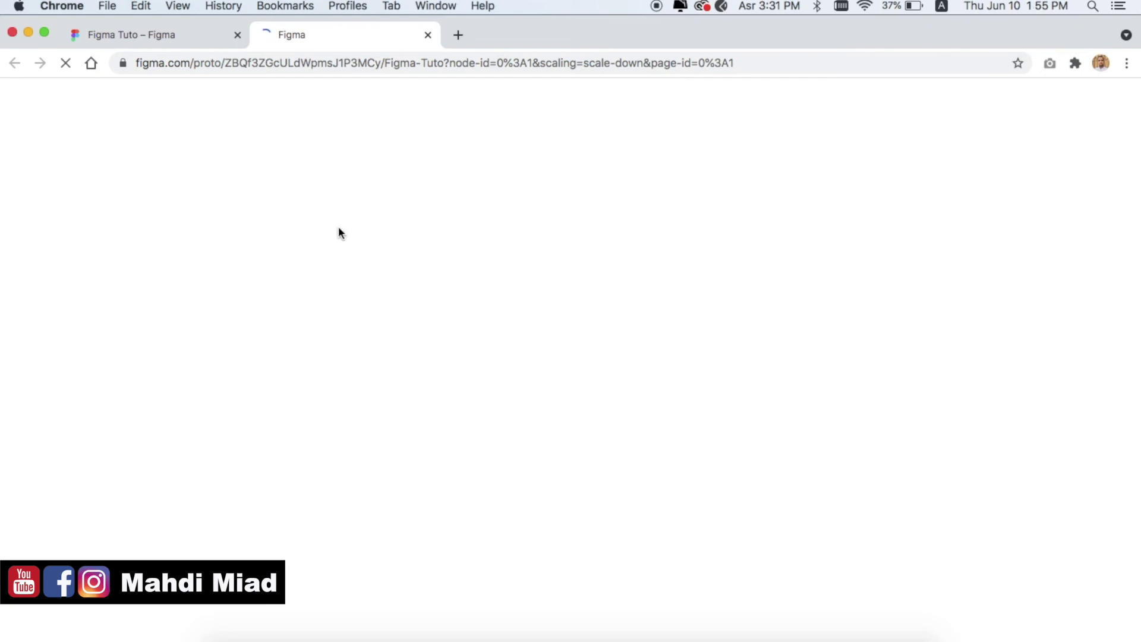
left_click(196, 39)
Check that Product's back arrow taps through to Welcome, then return to the prototype playback
scroll(773, 393, "right", 2)
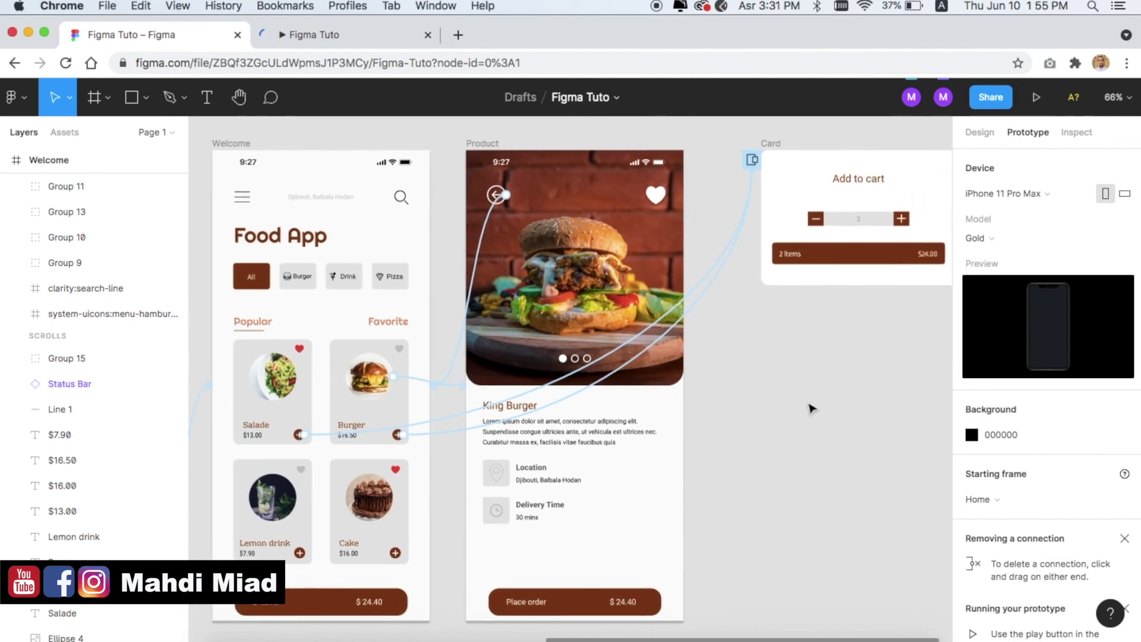
scroll(809, 408, "down", 5)
scroll(809, 408, "up", 2)
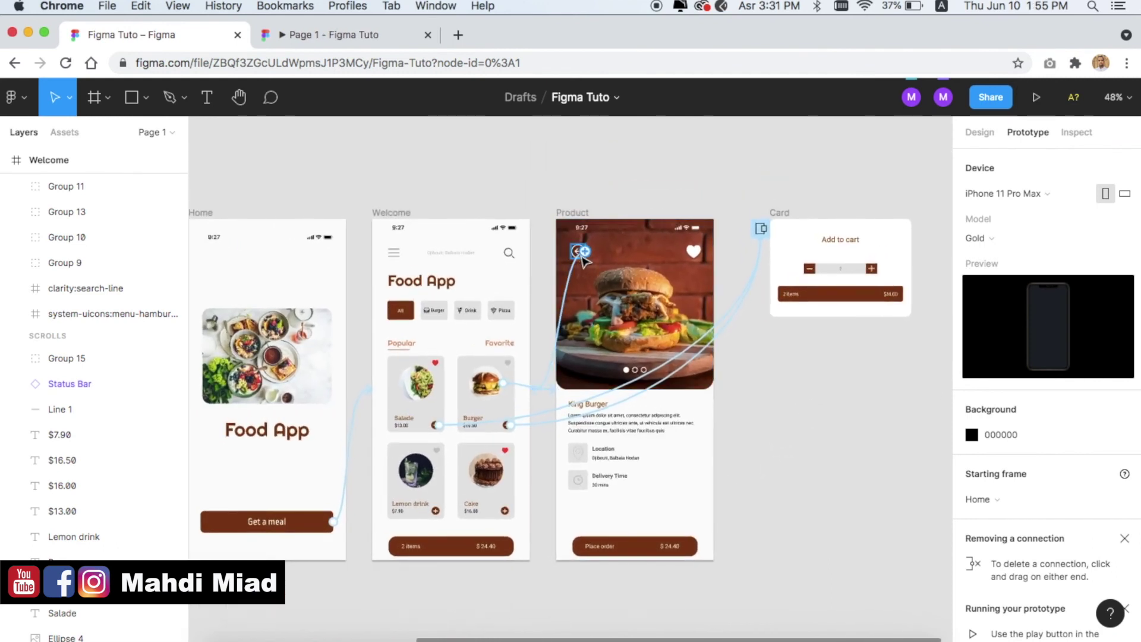
scroll(585, 259, "up", 5)
left_click(583, 247)
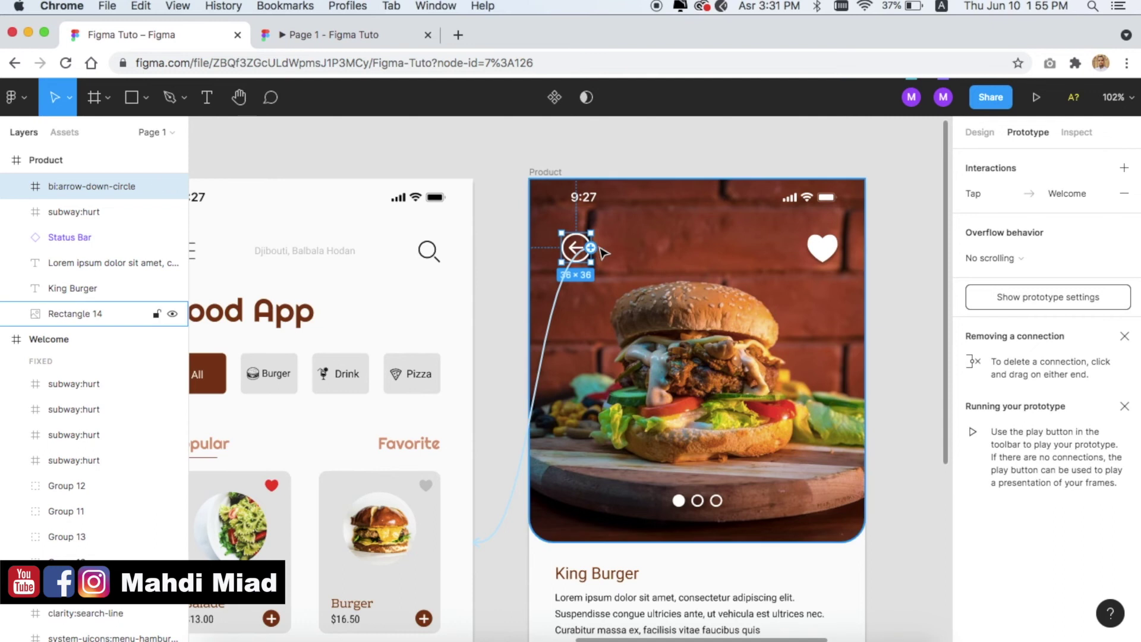
key("Escape")
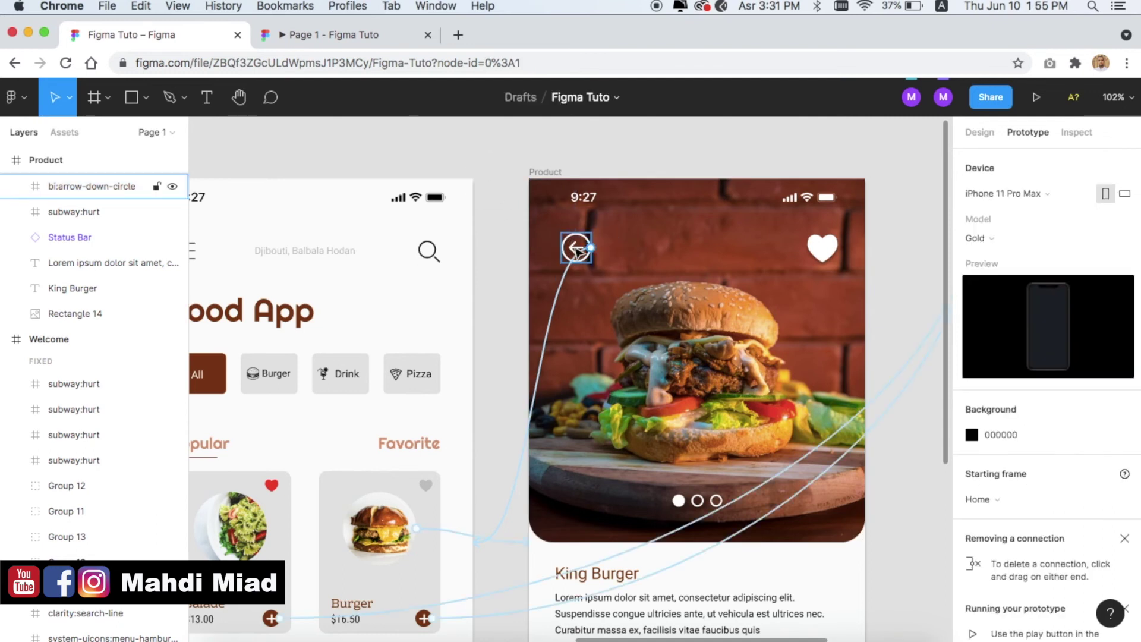
left_click(576, 248)
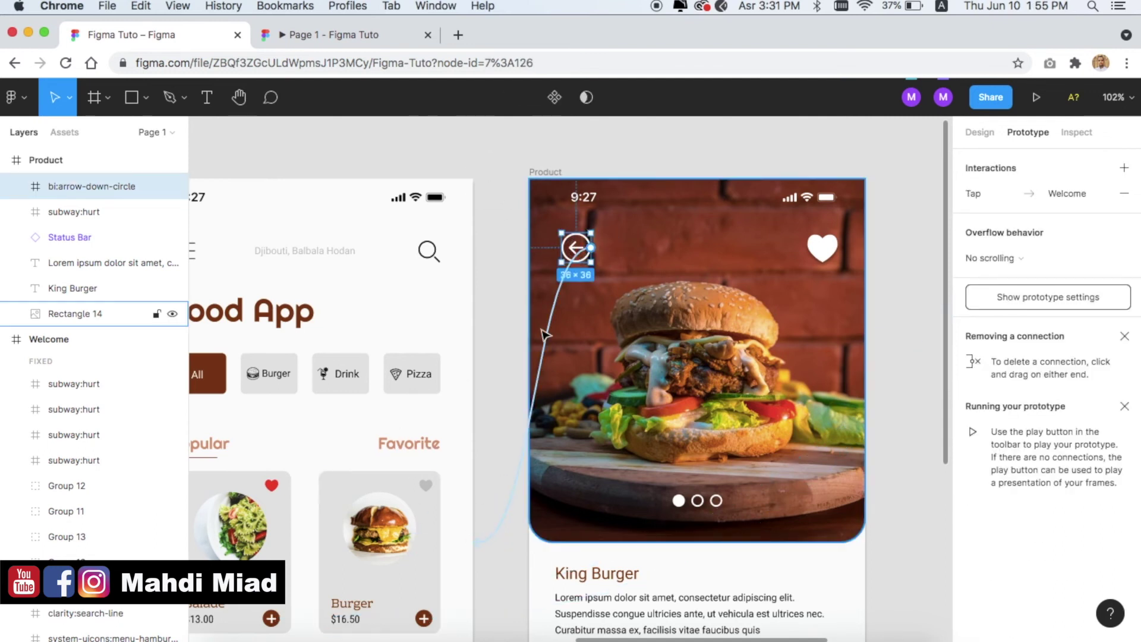
left_click(318, 34)
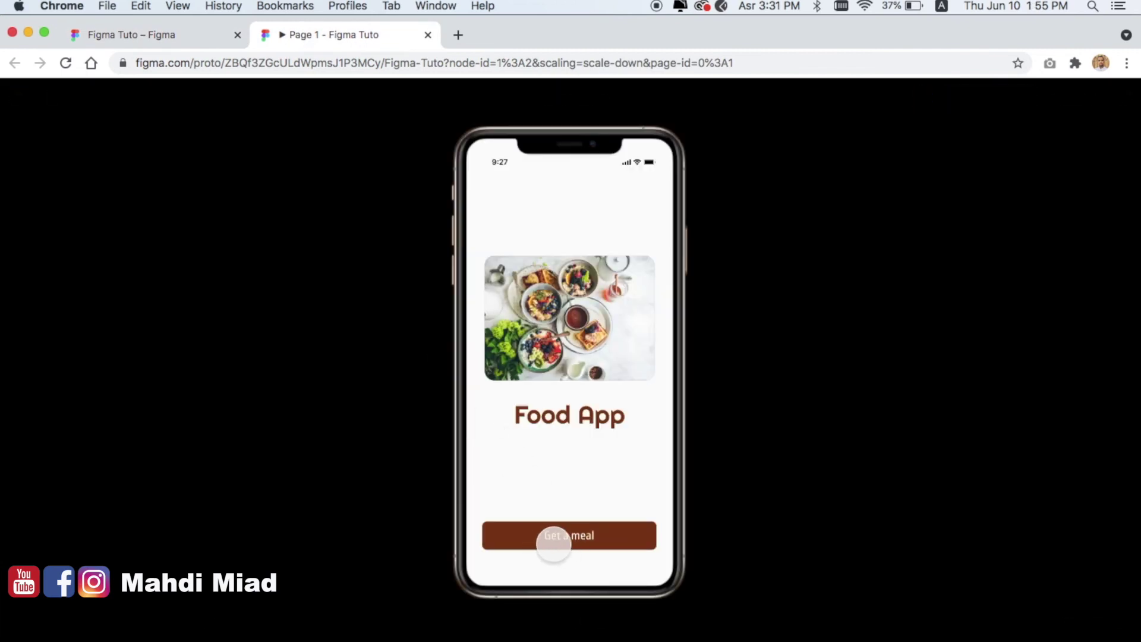
Tap Get a meal to reach the menu, then open and dismiss Burger's Add to cart overlay
left_click(574, 537)
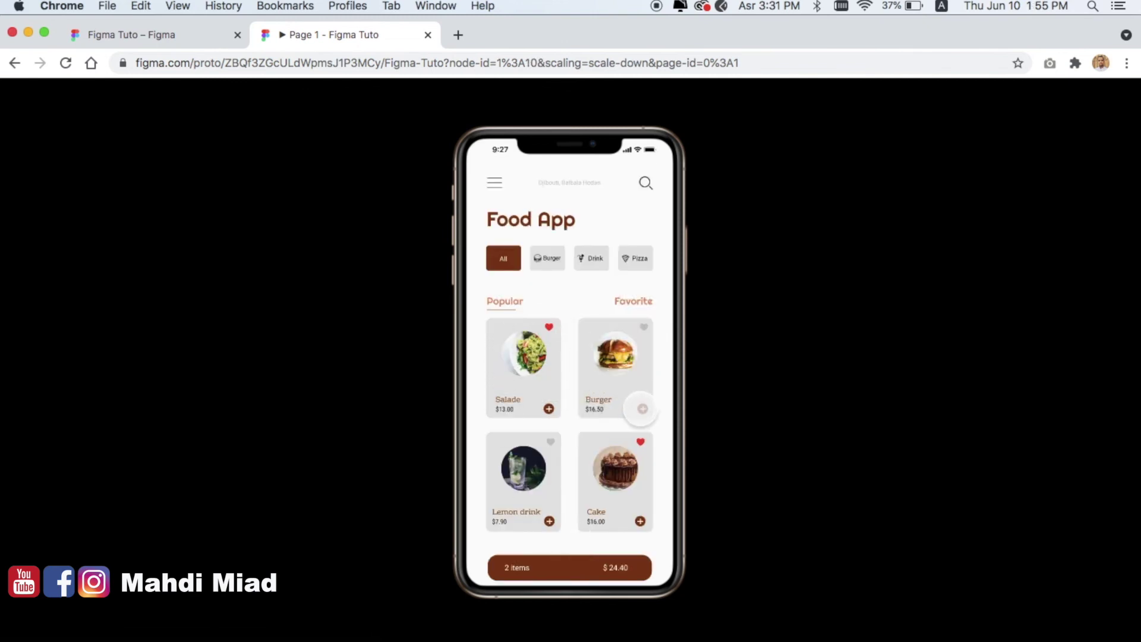
left_click(643, 408)
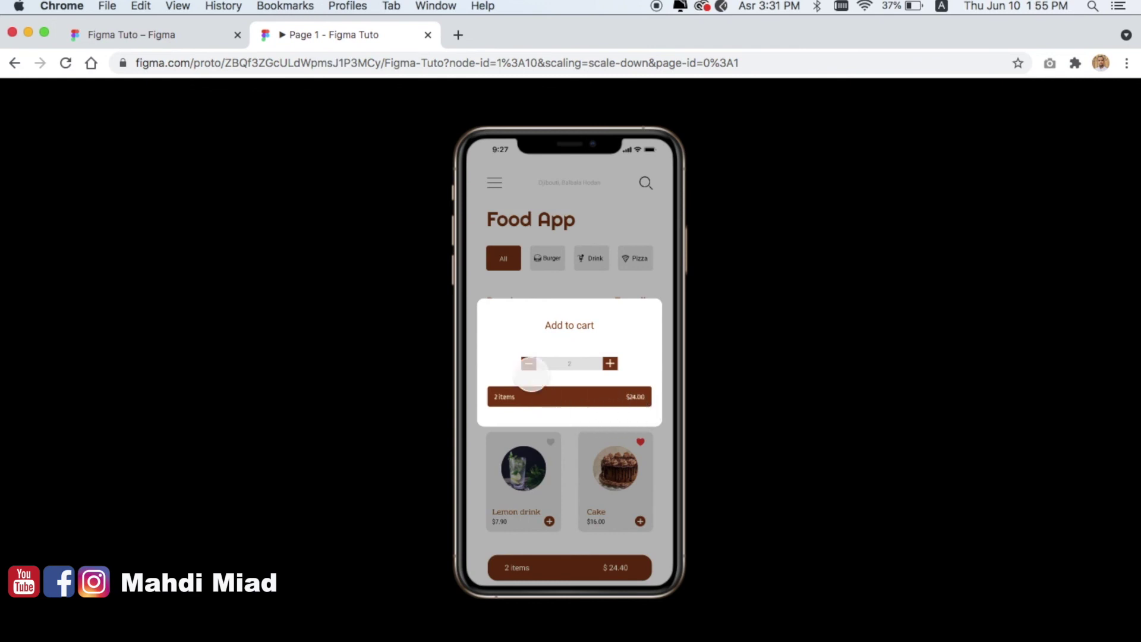
left_click(611, 363)
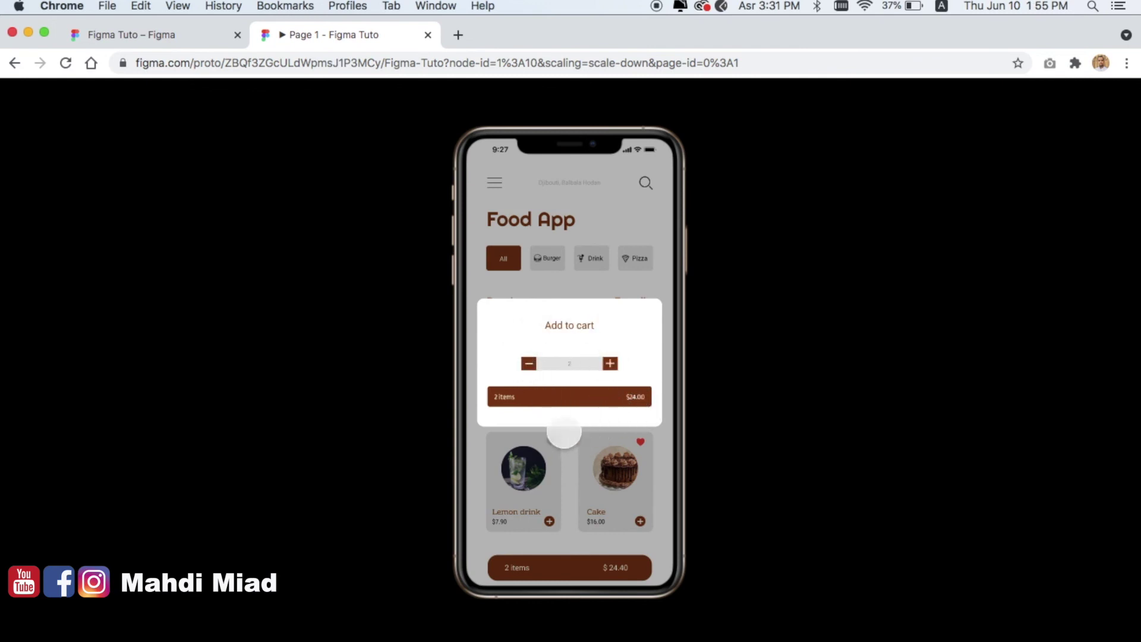
left_click(577, 472)
left_click(642, 408)
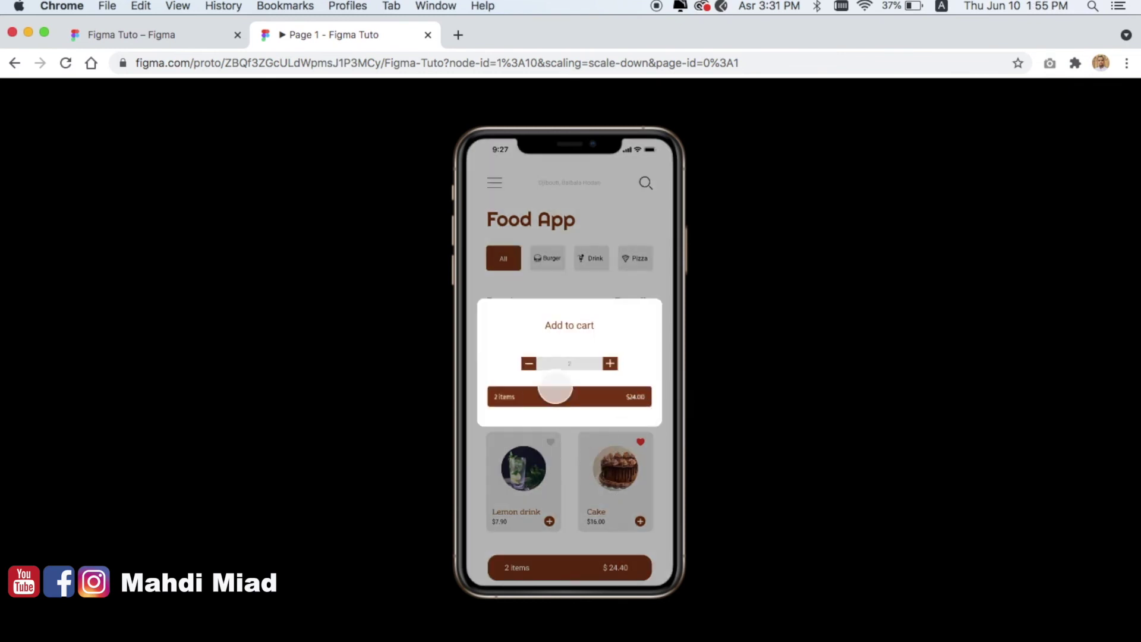
left_click(593, 450)
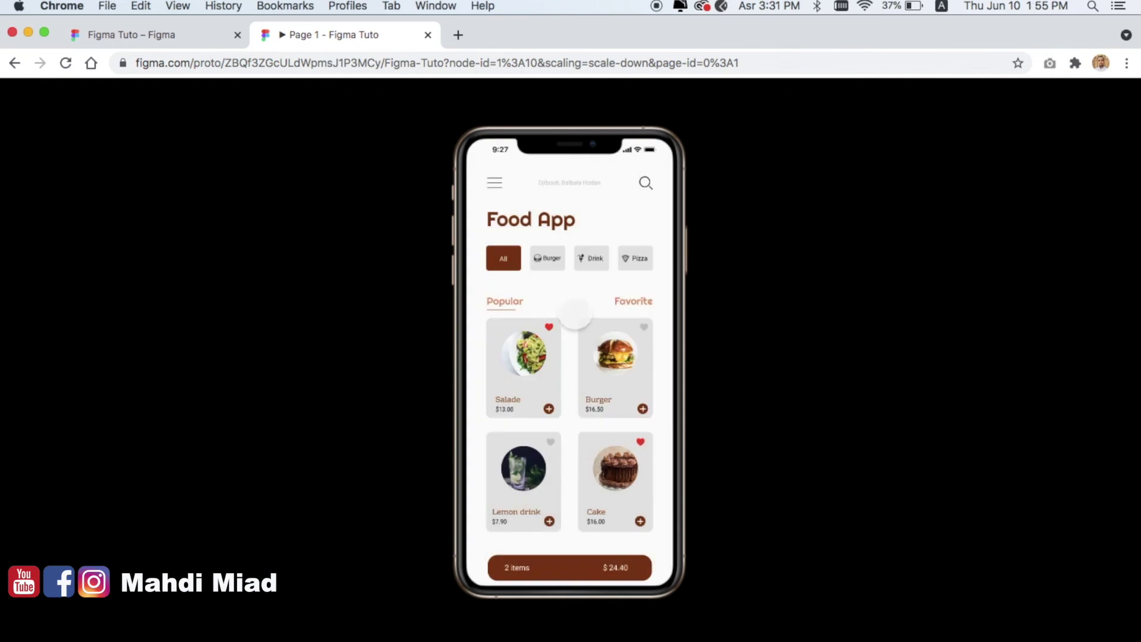
left_click(641, 441)
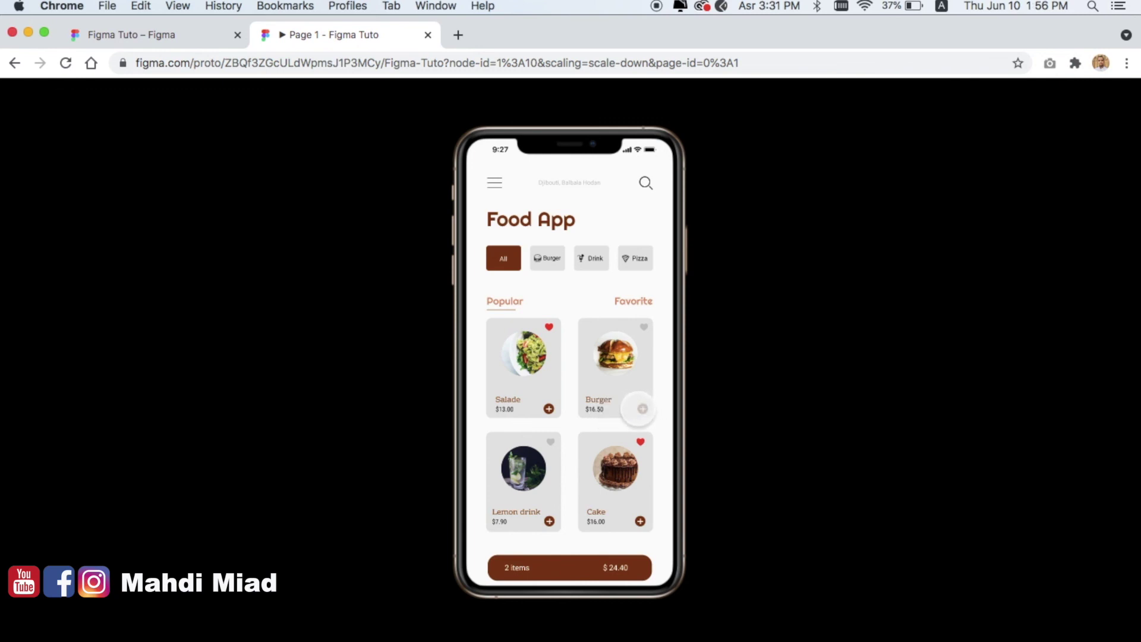
Reopen and dismiss the cart overlay, try Salade's unlinked add button, then visit King Burger and return
left_click(642, 409)
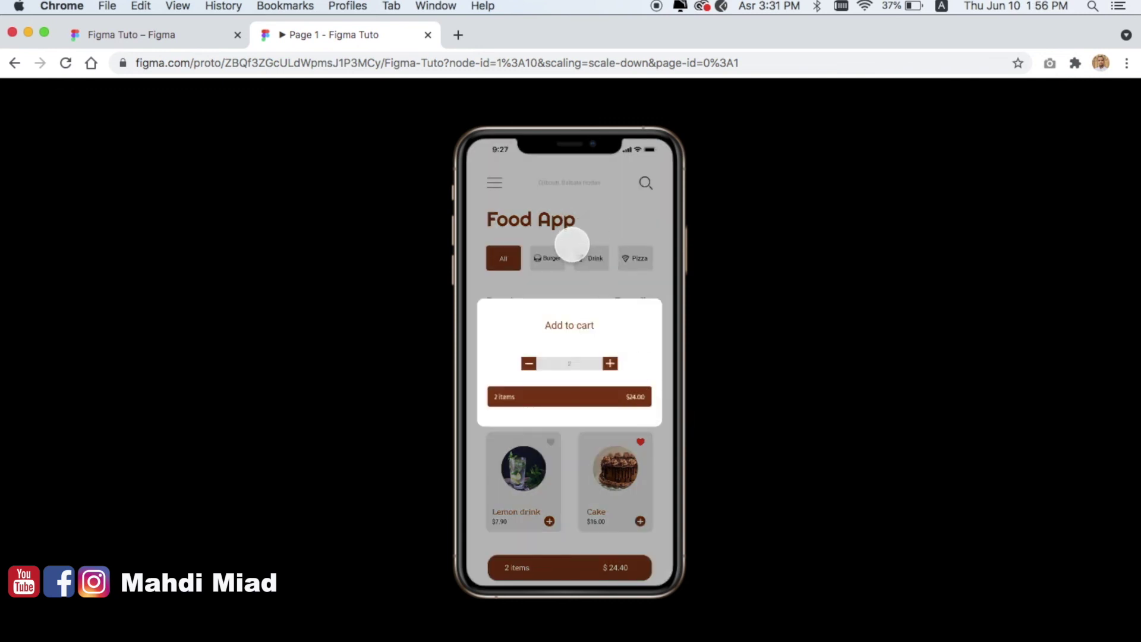
left_click(566, 243)
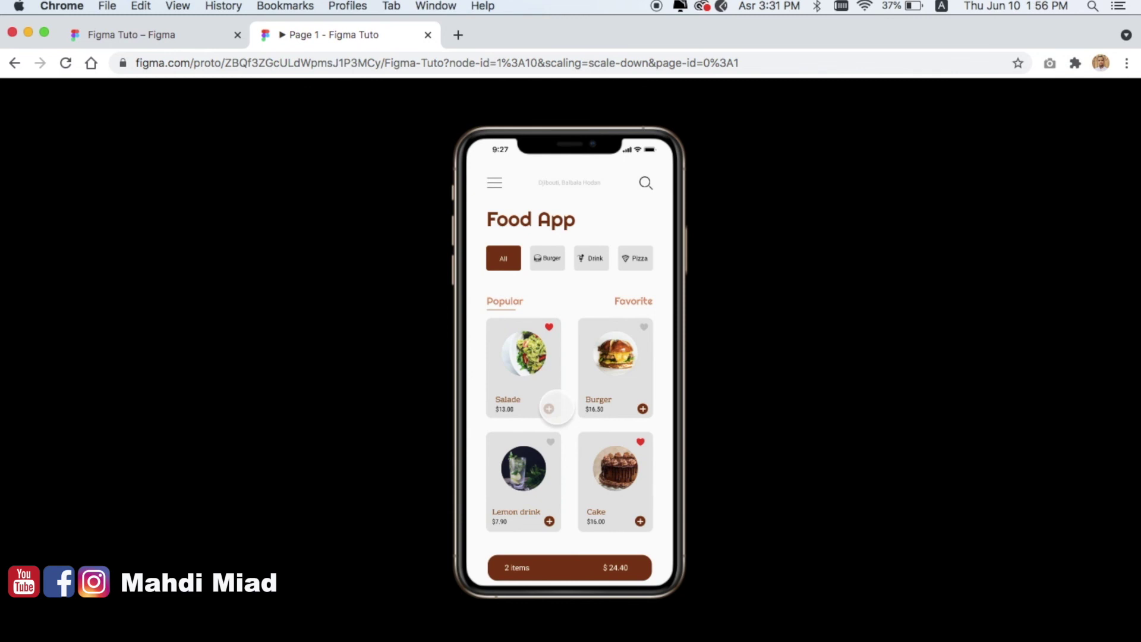
left_click(496, 183)
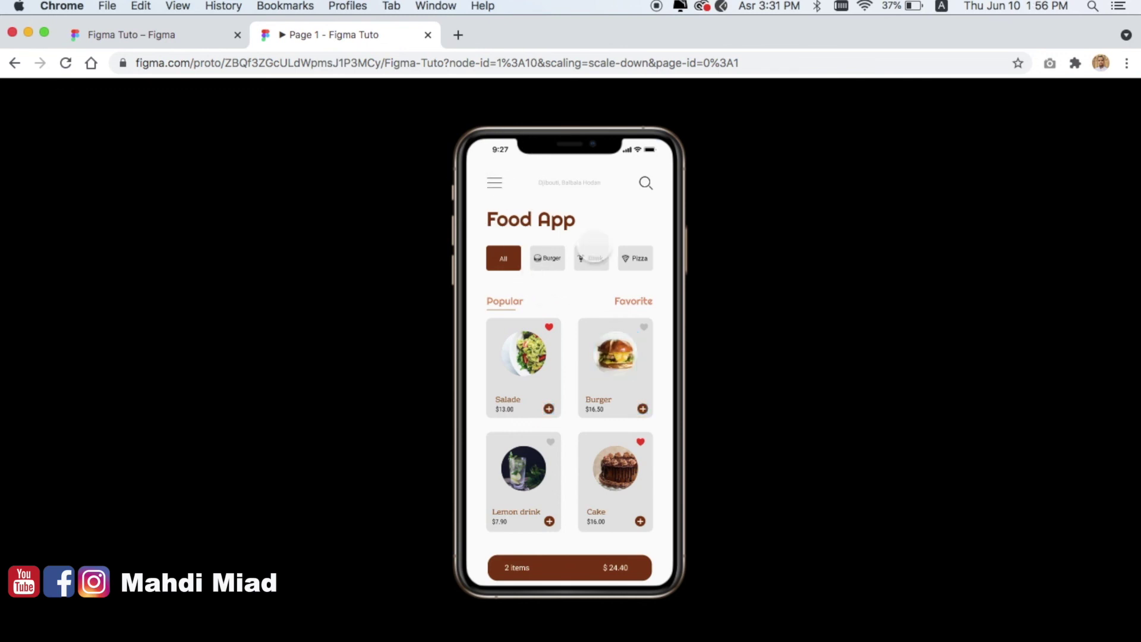
left_click(616, 359)
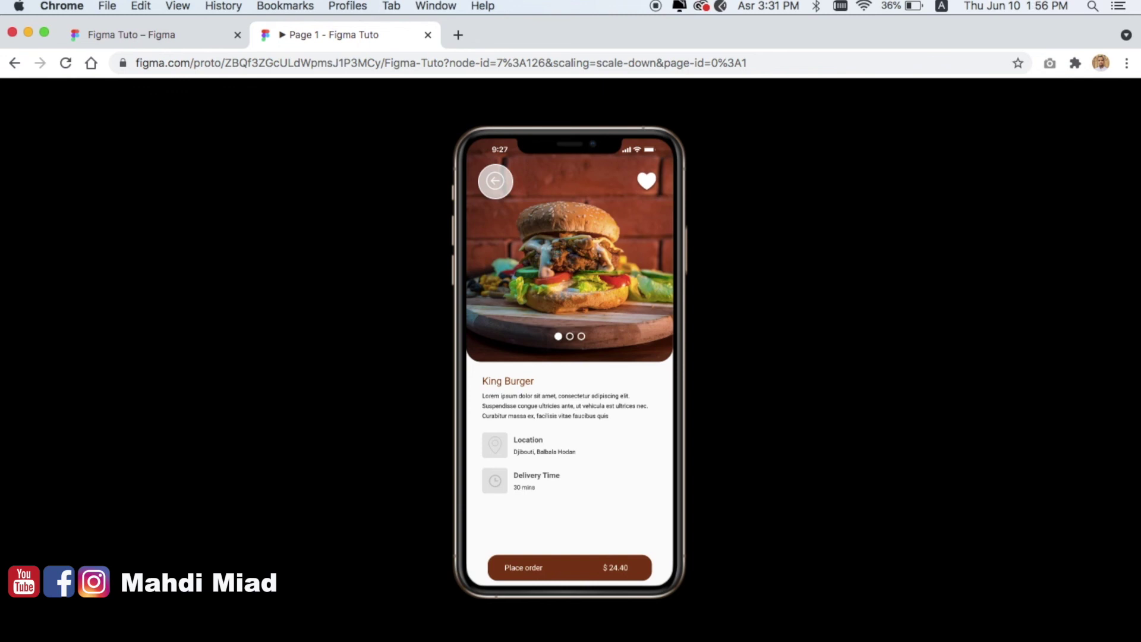
left_click(495, 181)
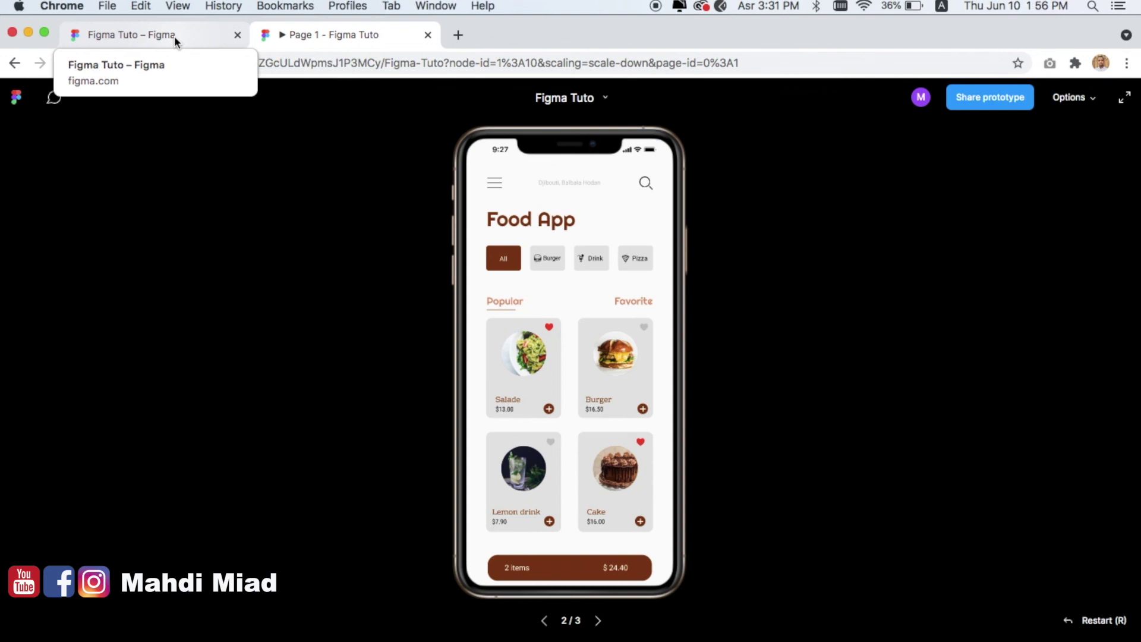
Return to the design editor and fit all frames in view with Shift+1
left_click(175, 39)
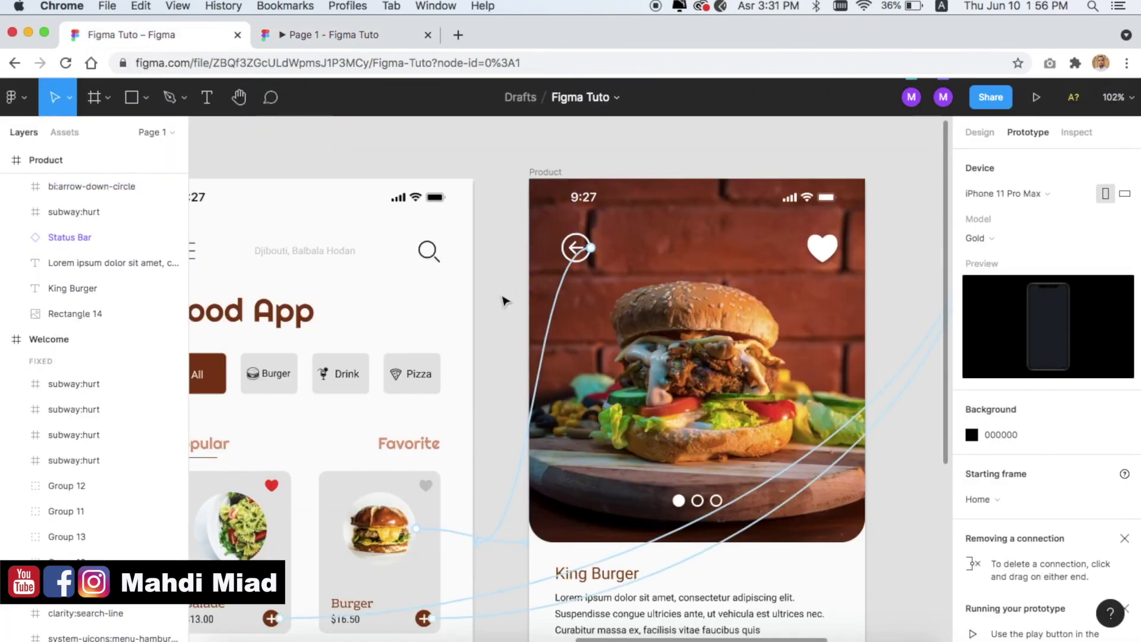
key("shift+1")
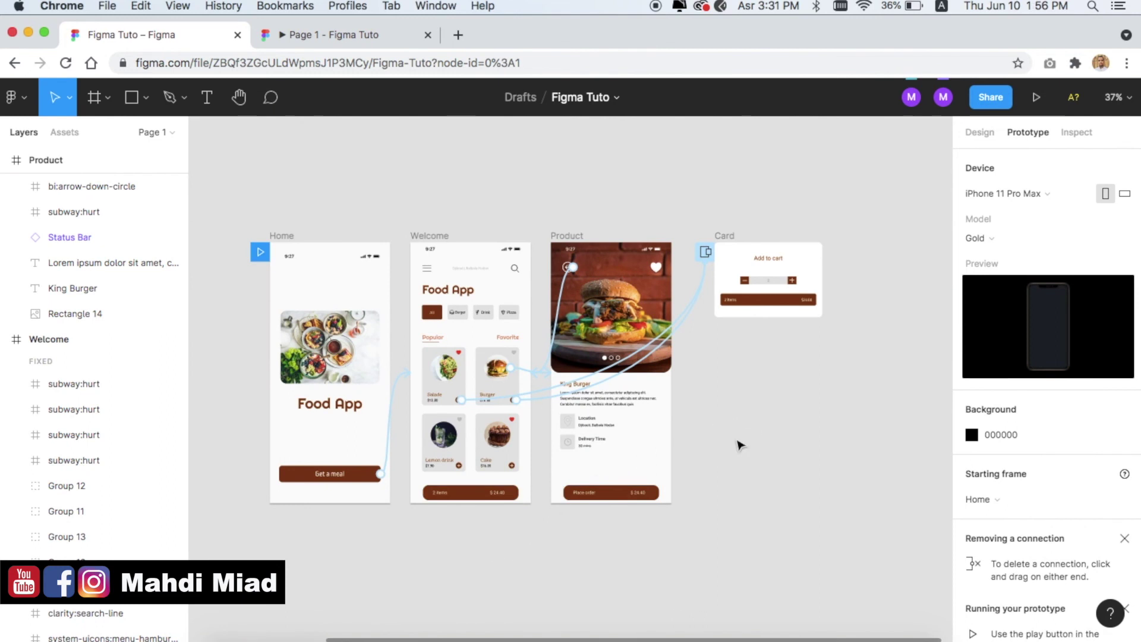
scroll(740, 445, "down", 5)
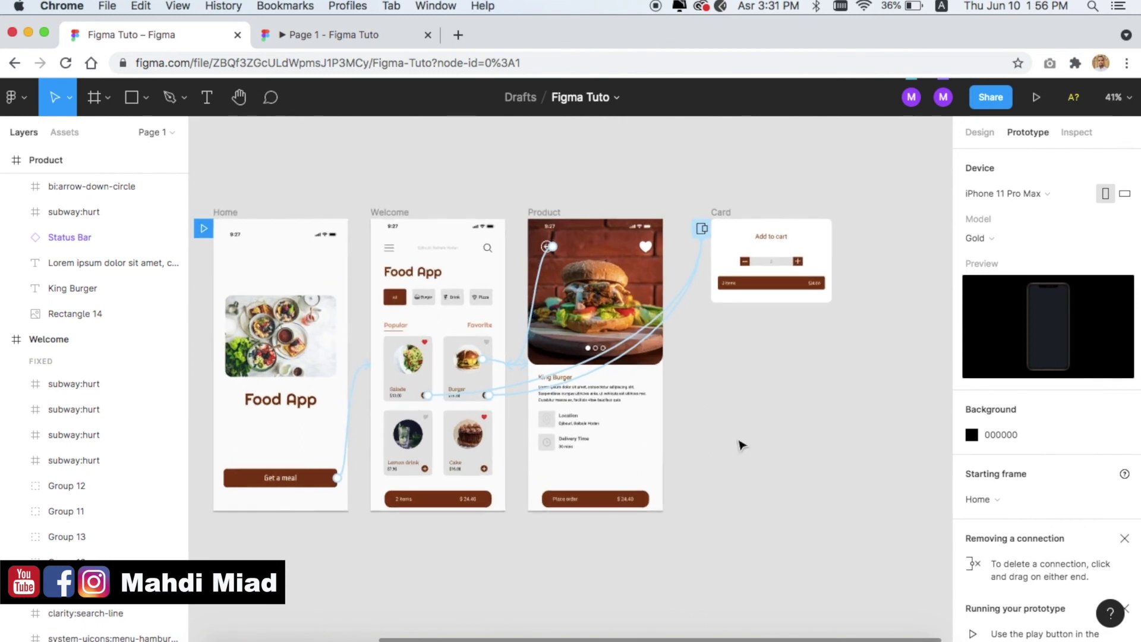
scroll(740, 446, "up", 3)
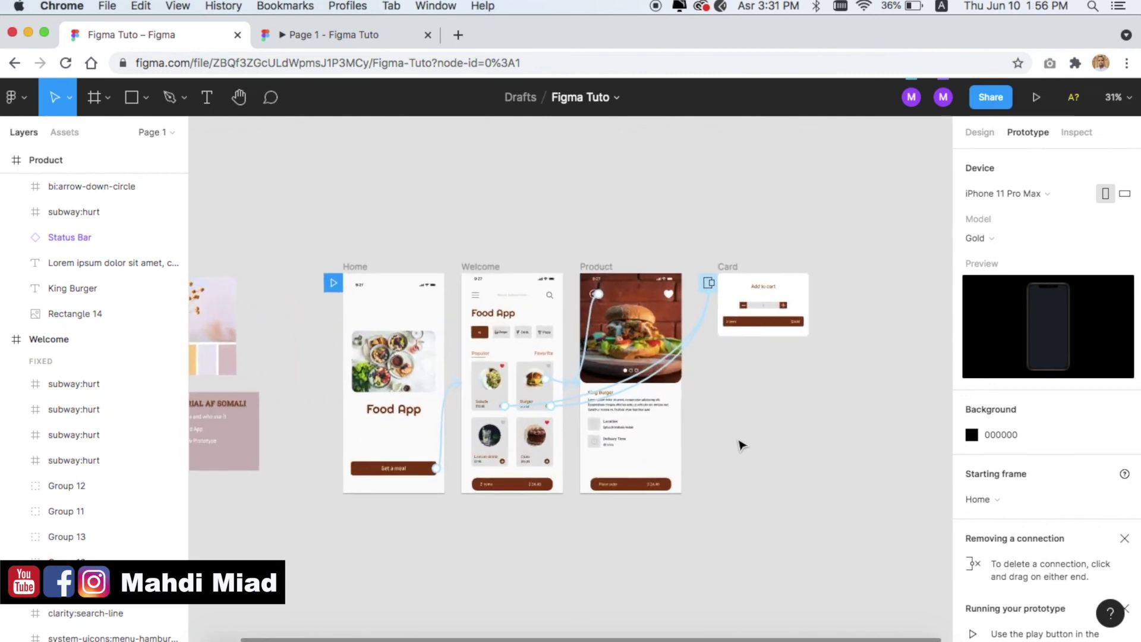
left_click(738, 440)
scroll(492, 497, "left", 3)
scroll(487, 499, "down", 2)
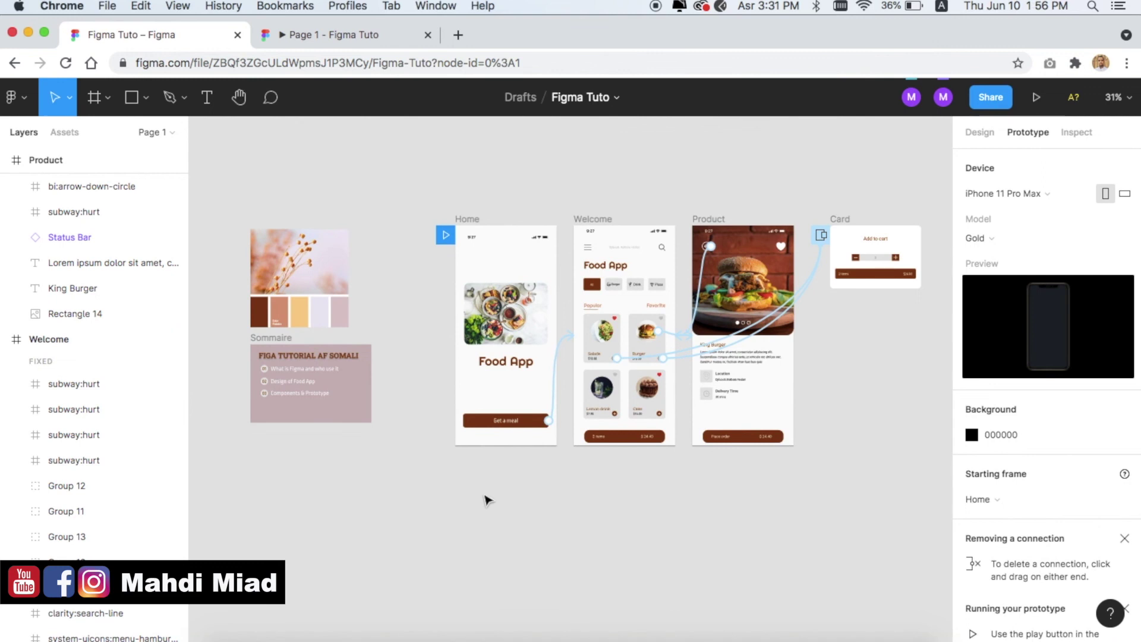
scroll(486, 499, "right", 5)
scroll(498, 505, "up", 2)
scroll(498, 505, "left", 2)
Select the Home frame and pan across the canvas to view the frames' prototype links
left_click(357, 267)
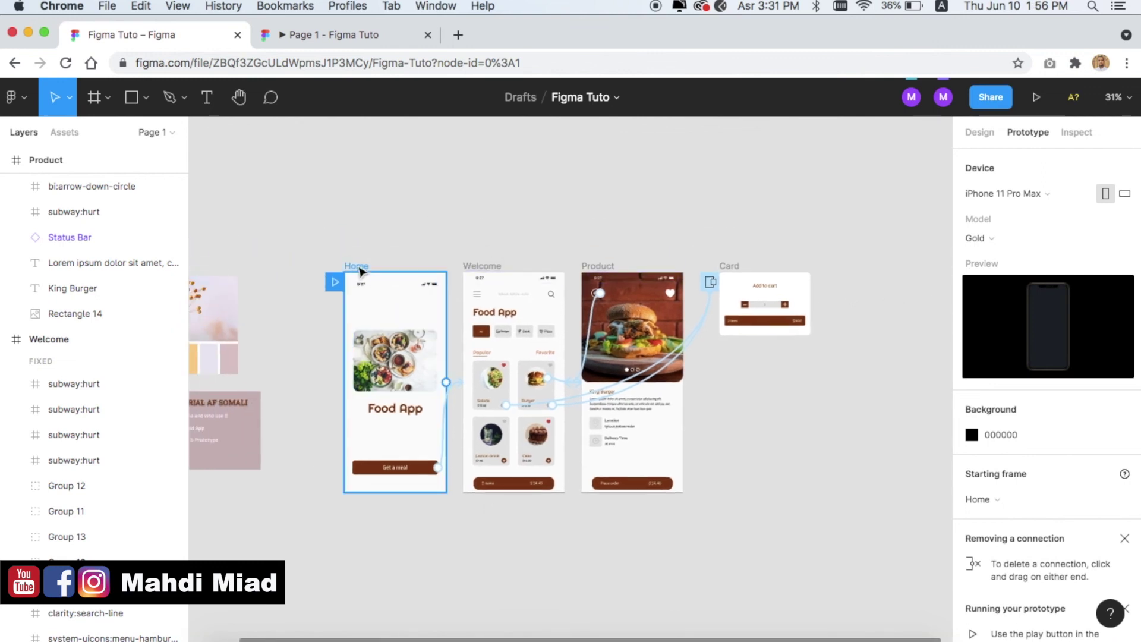
scroll(517, 583, "up", 5, "ctrl")
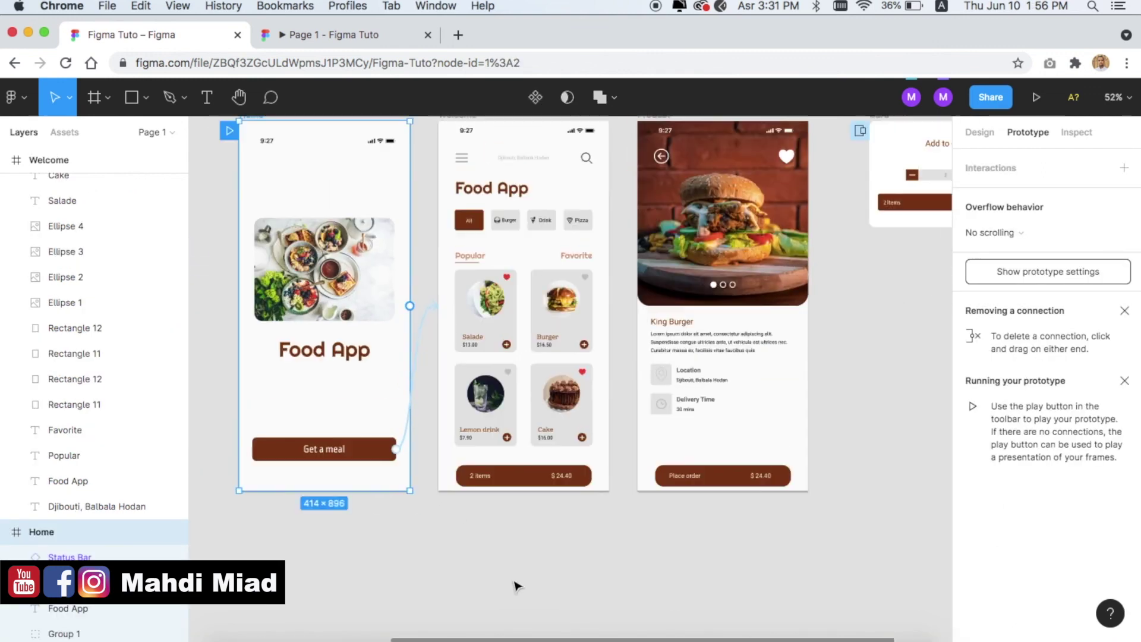
scroll(475, 463, "up", 1)
scroll(594, 440, "right", 2)
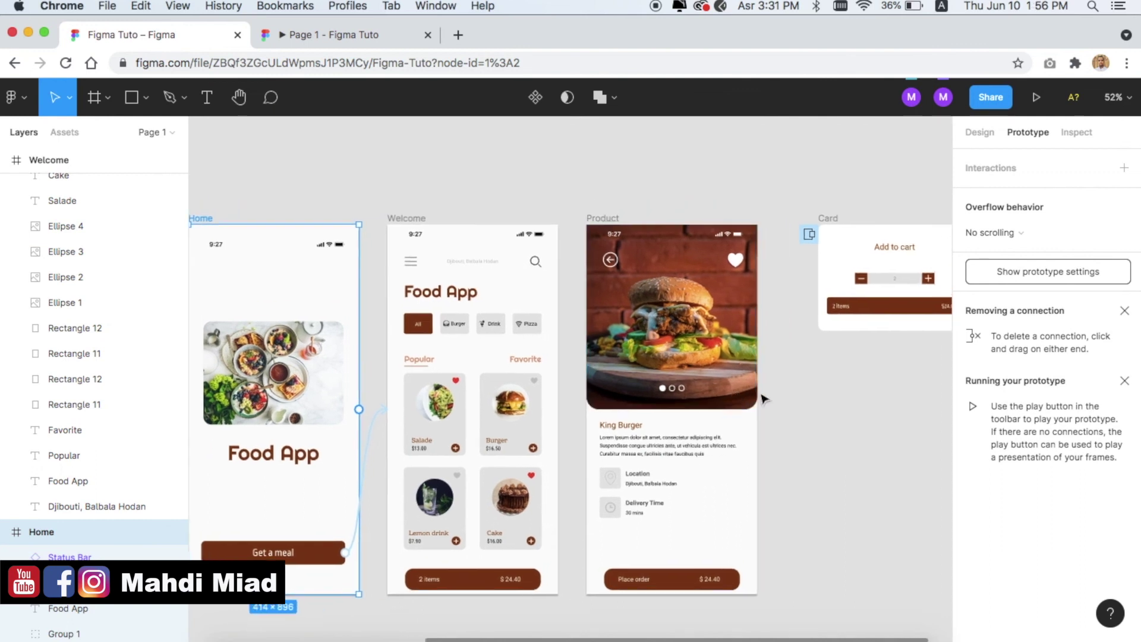
scroll(713, 416, "right", 4)
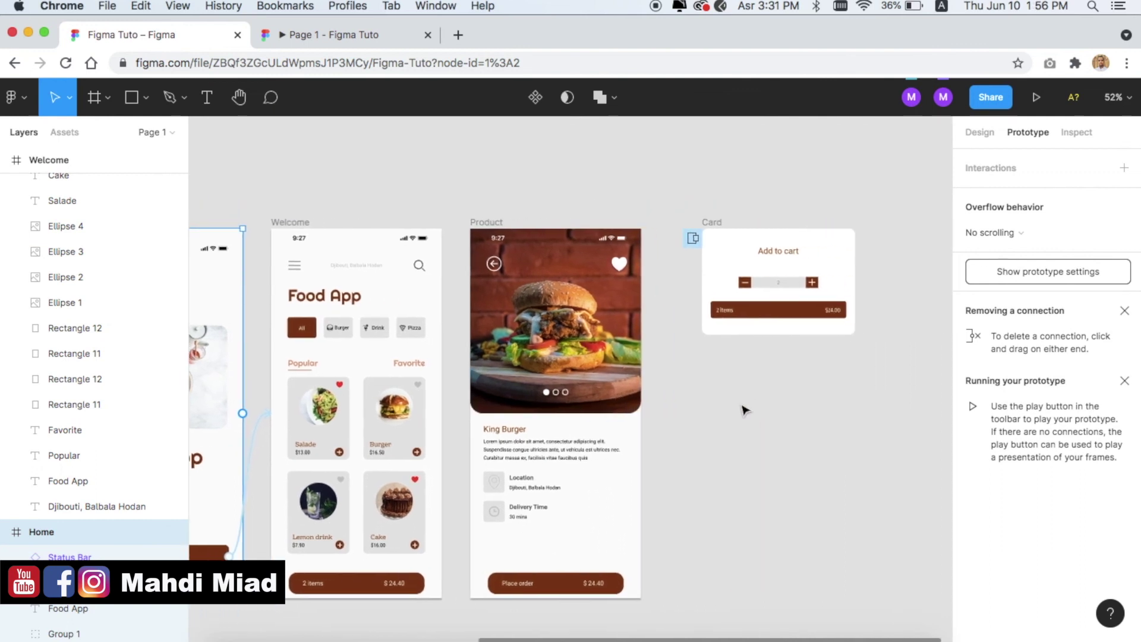